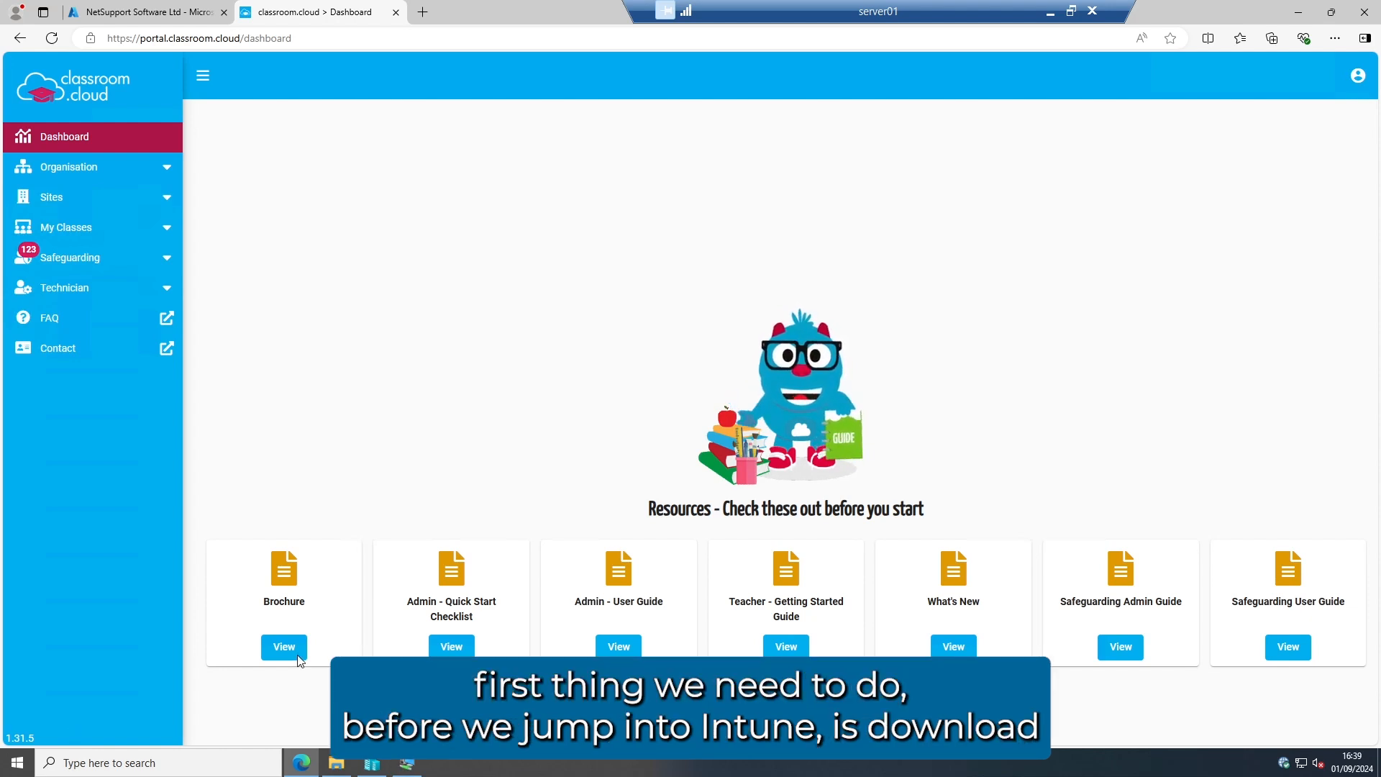
Open the Installers page of the Grange Hill site in classroom.cloud.
click(69, 196)
click(103, 232)
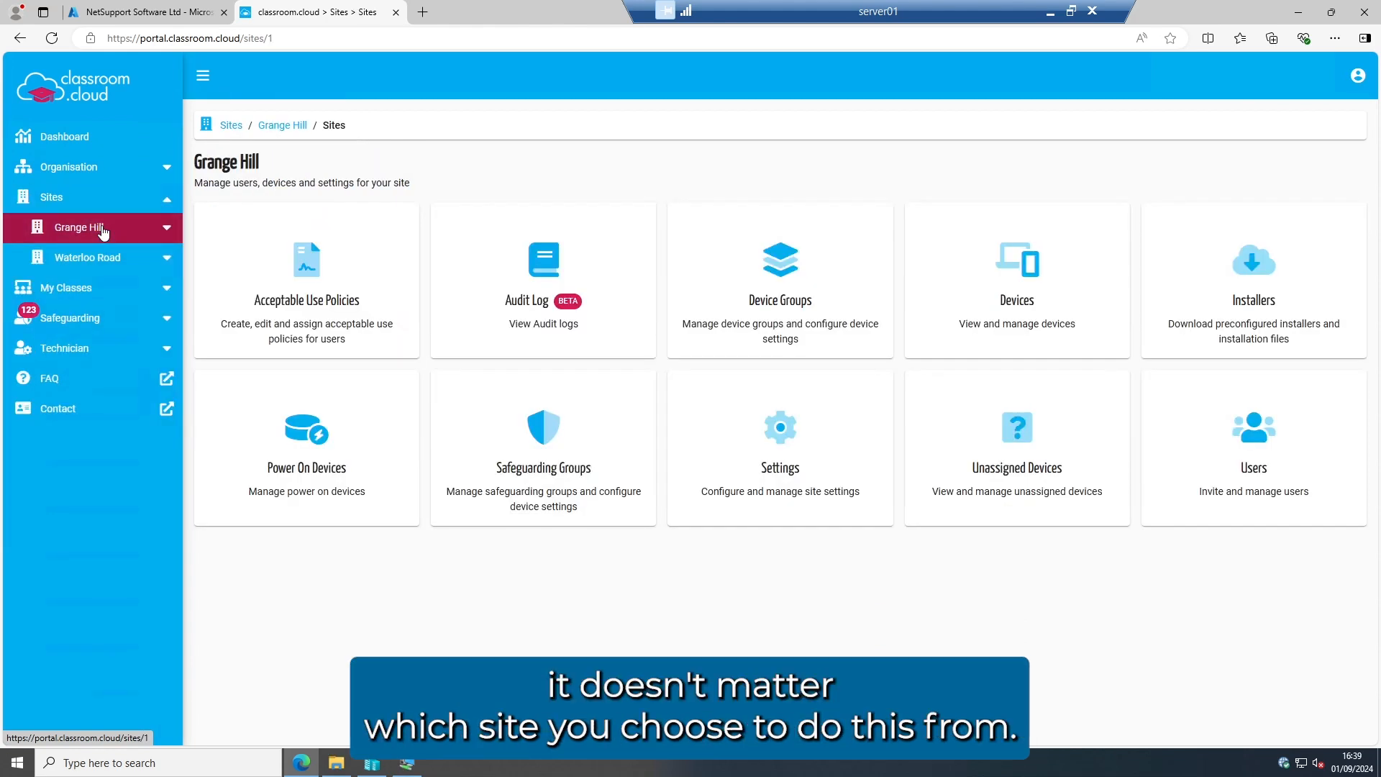
click(1272, 275)
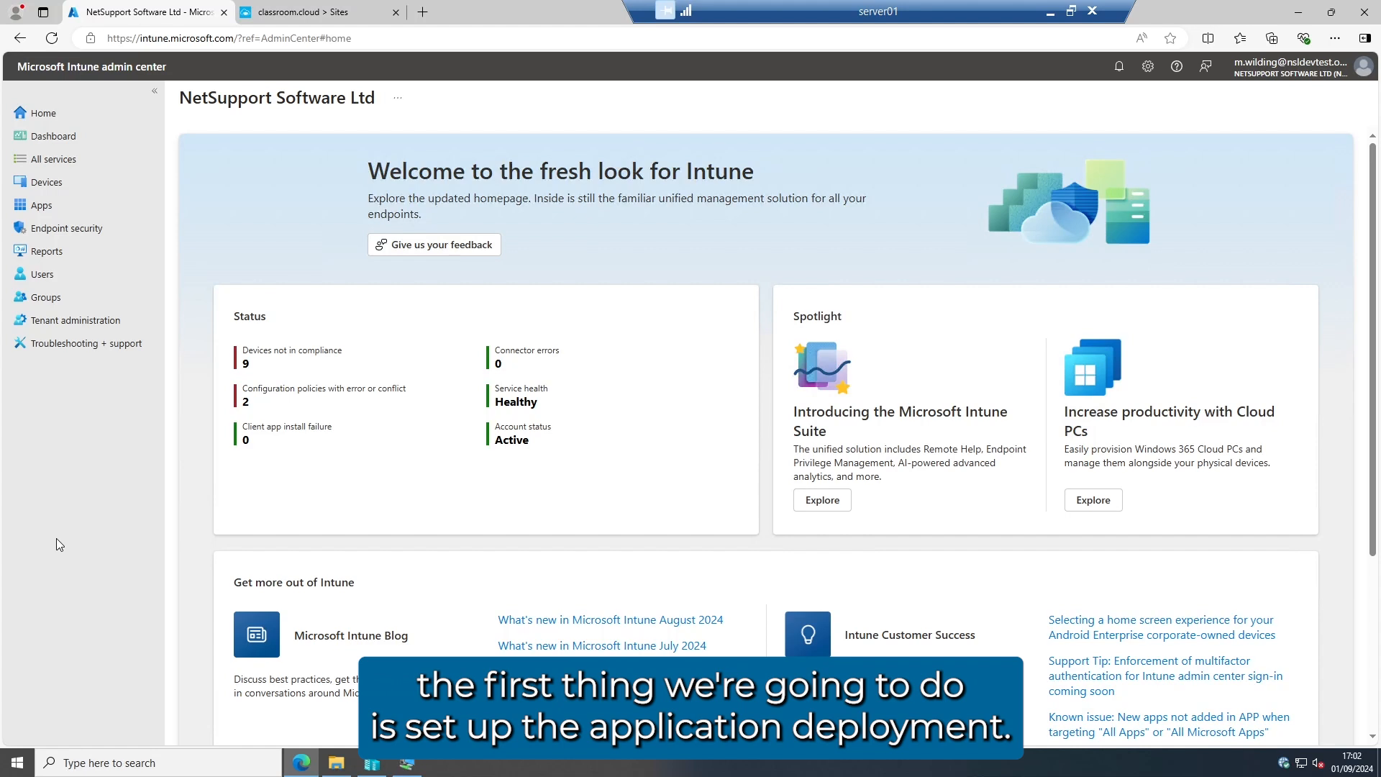
In the Microsoft Intune admin center, start adding a new app of type Line-of-business app.
click(37, 207)
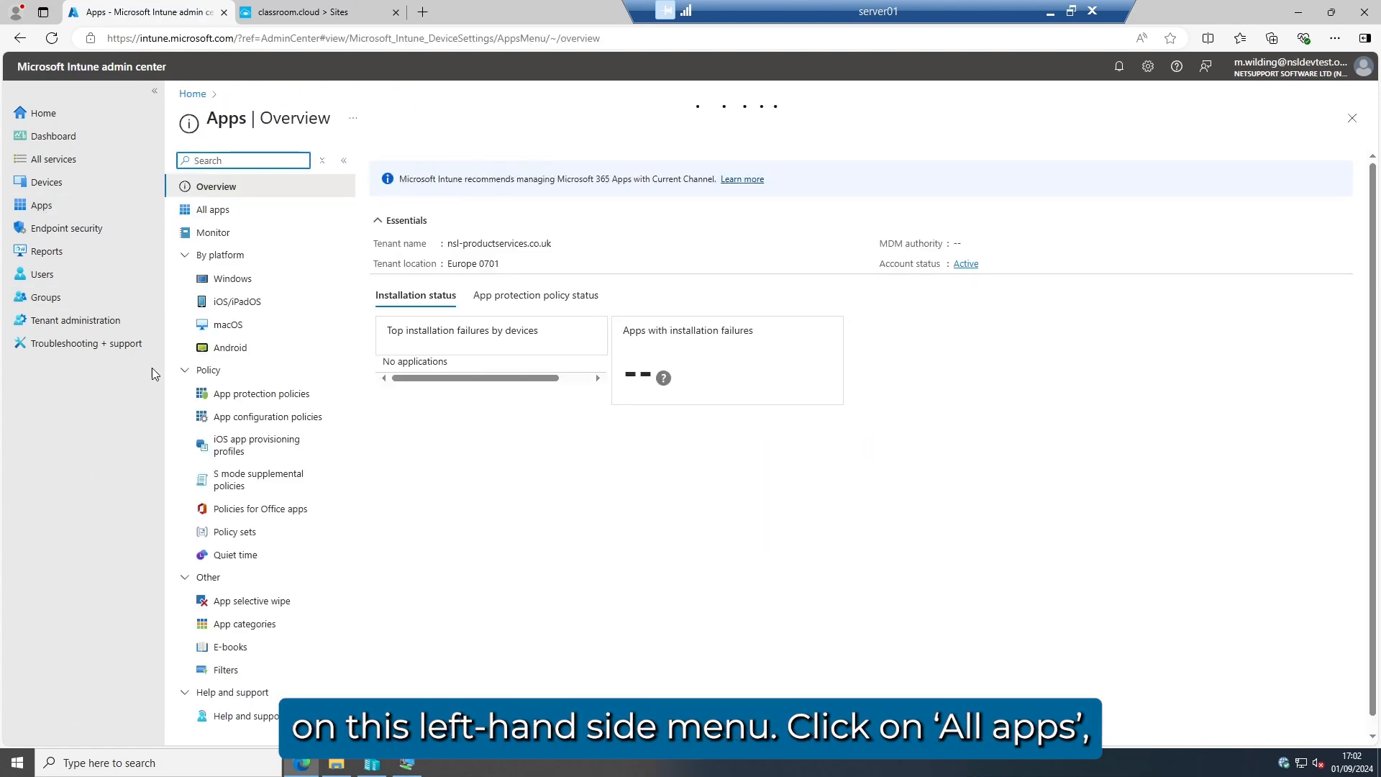
click(223, 213)
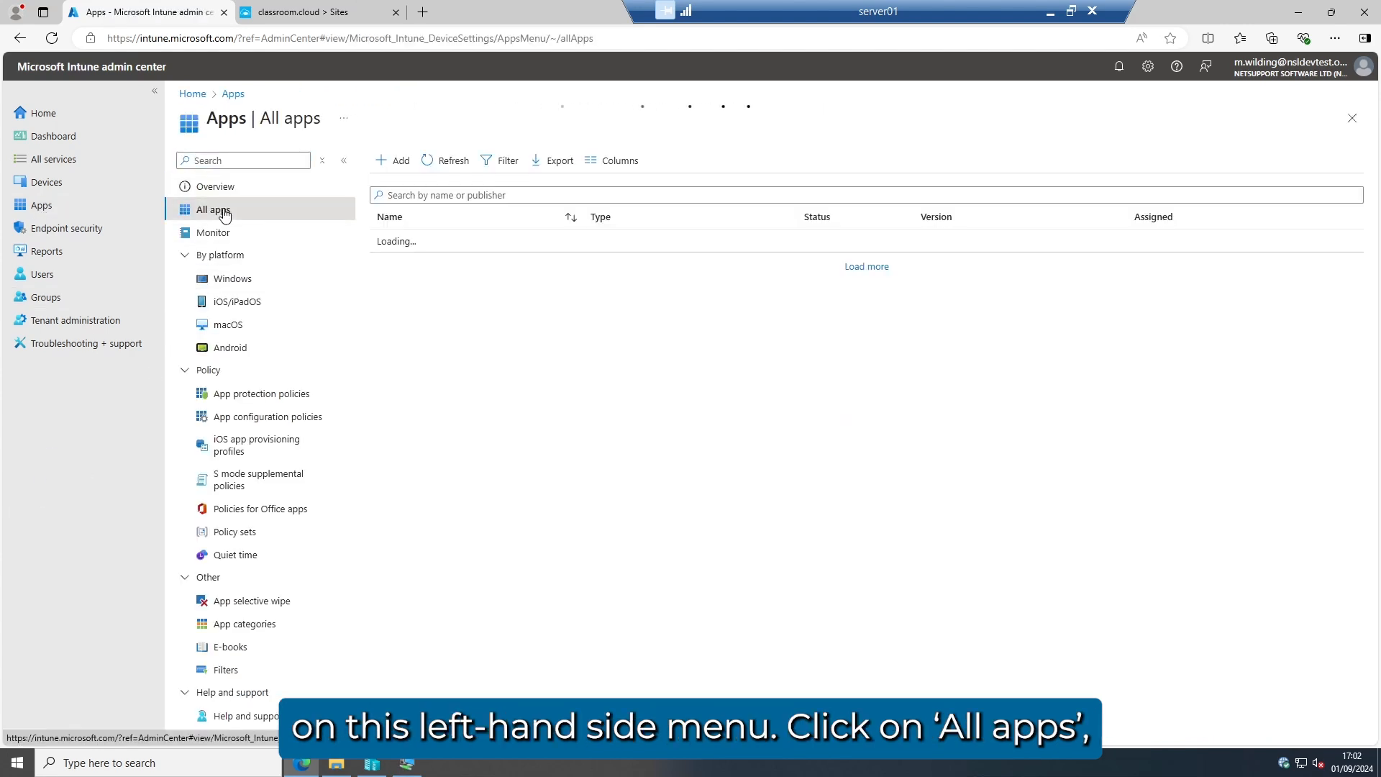
click(387, 160)
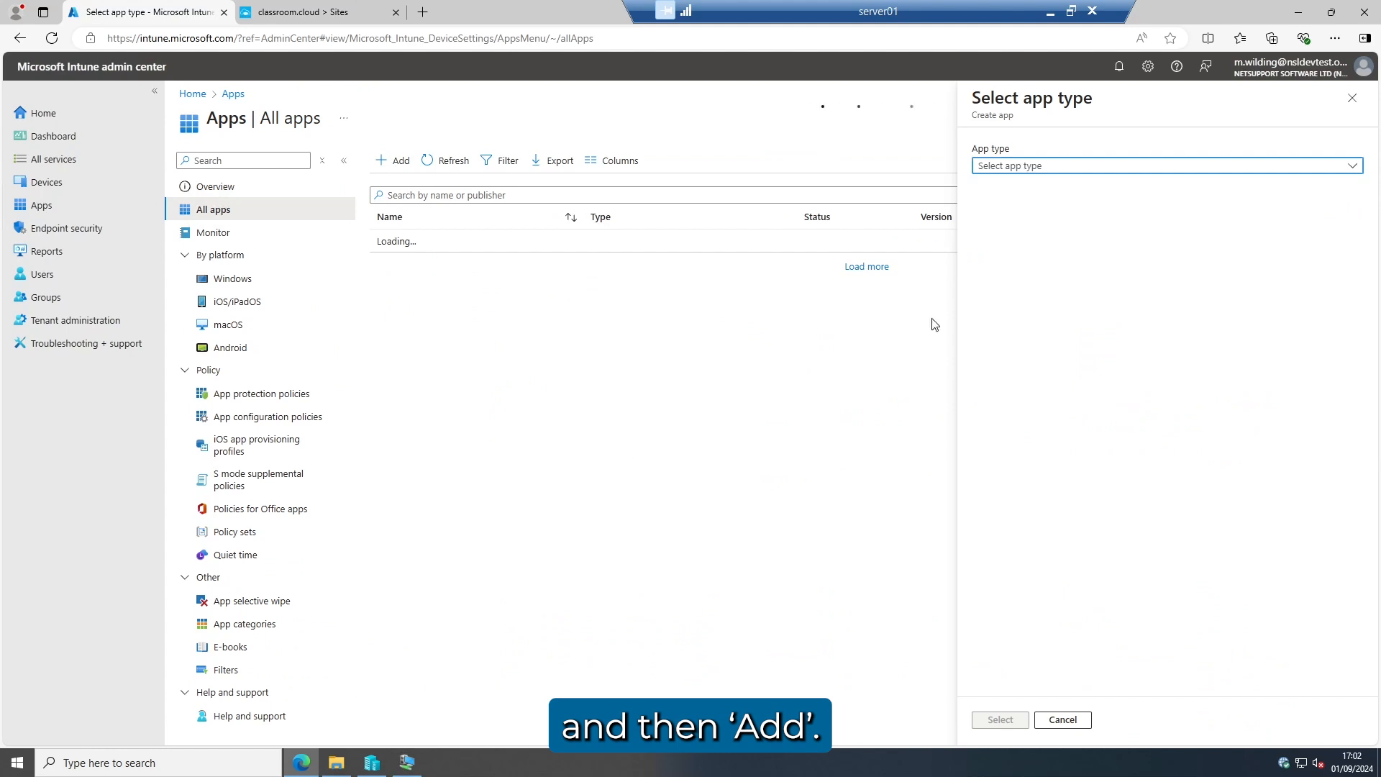
click(1065, 167)
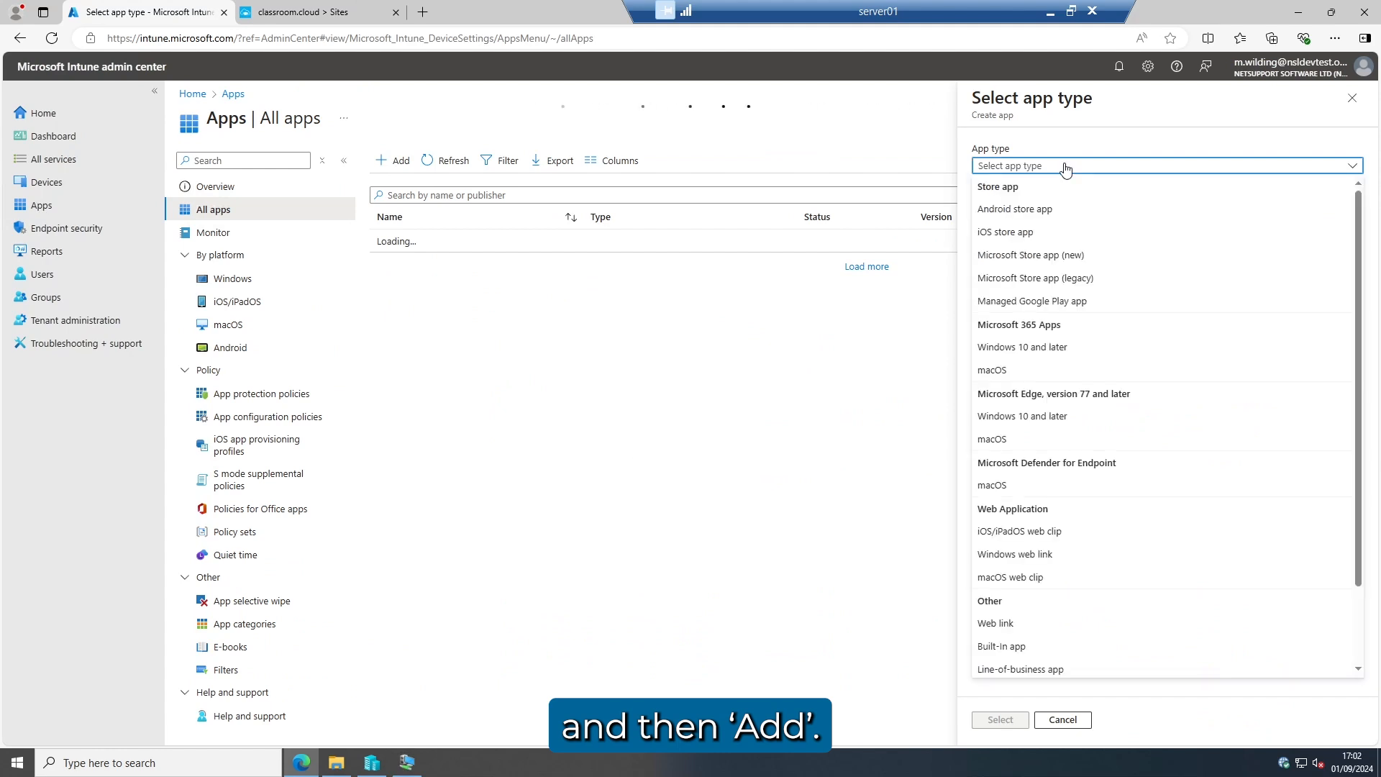
click(1021, 669)
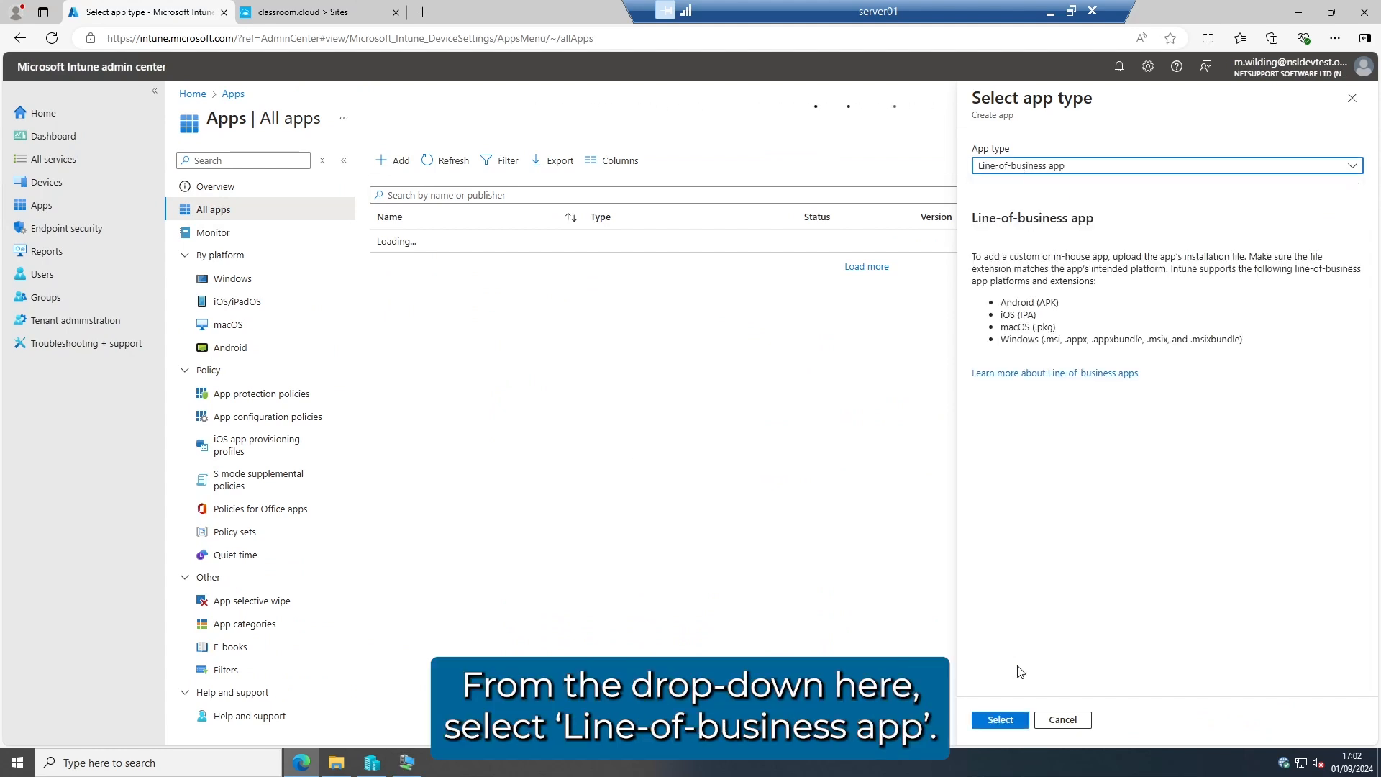
click(1000, 720)
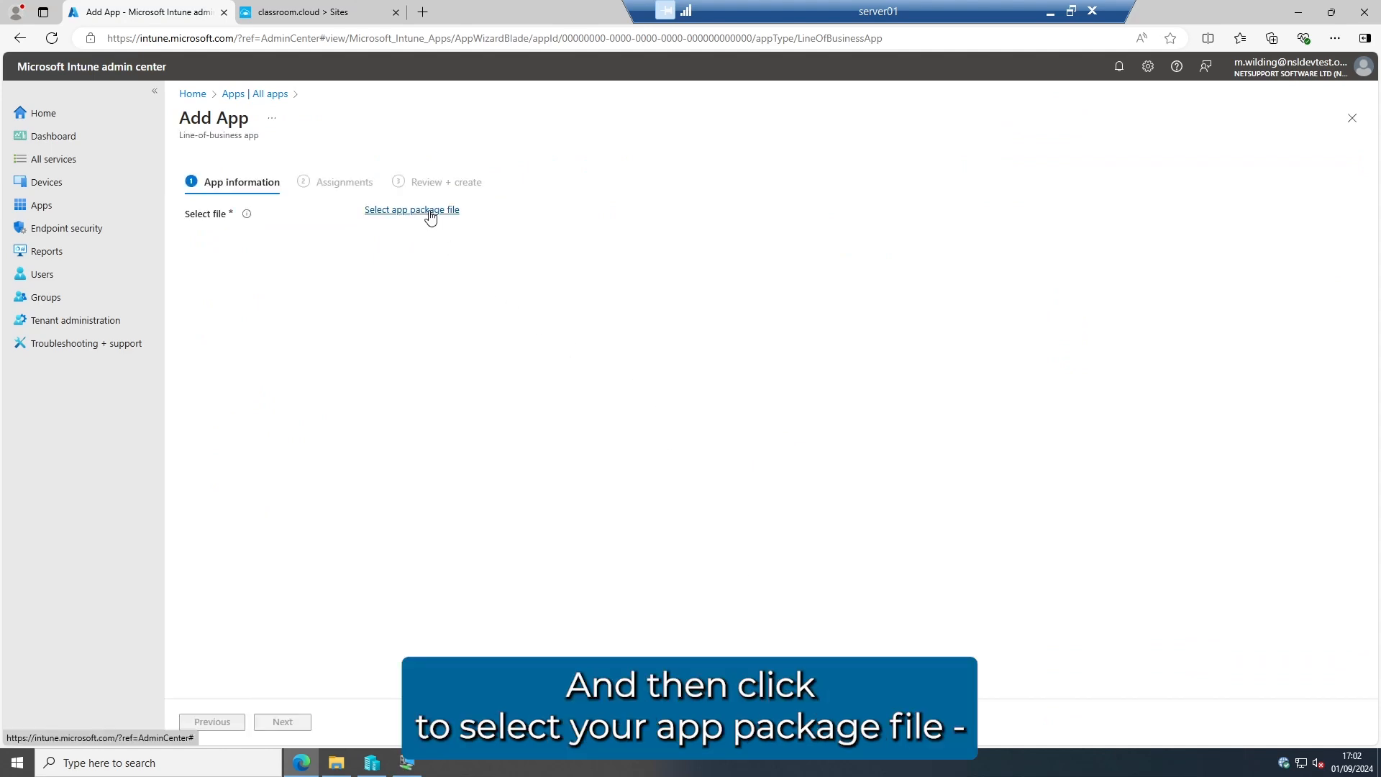
Select the classroom.cloud .msi installer from the Demo Files folder as the app package file.
click(431, 218)
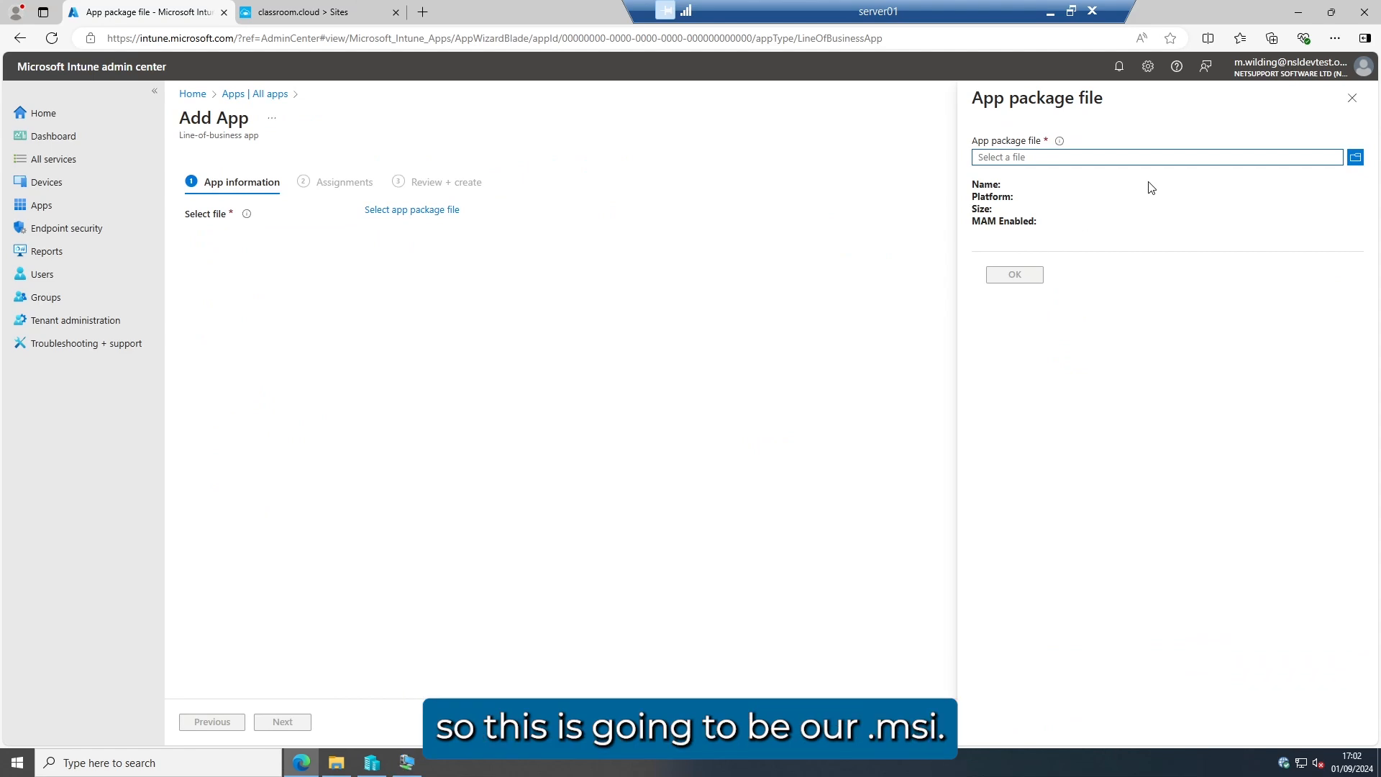
click(1355, 157)
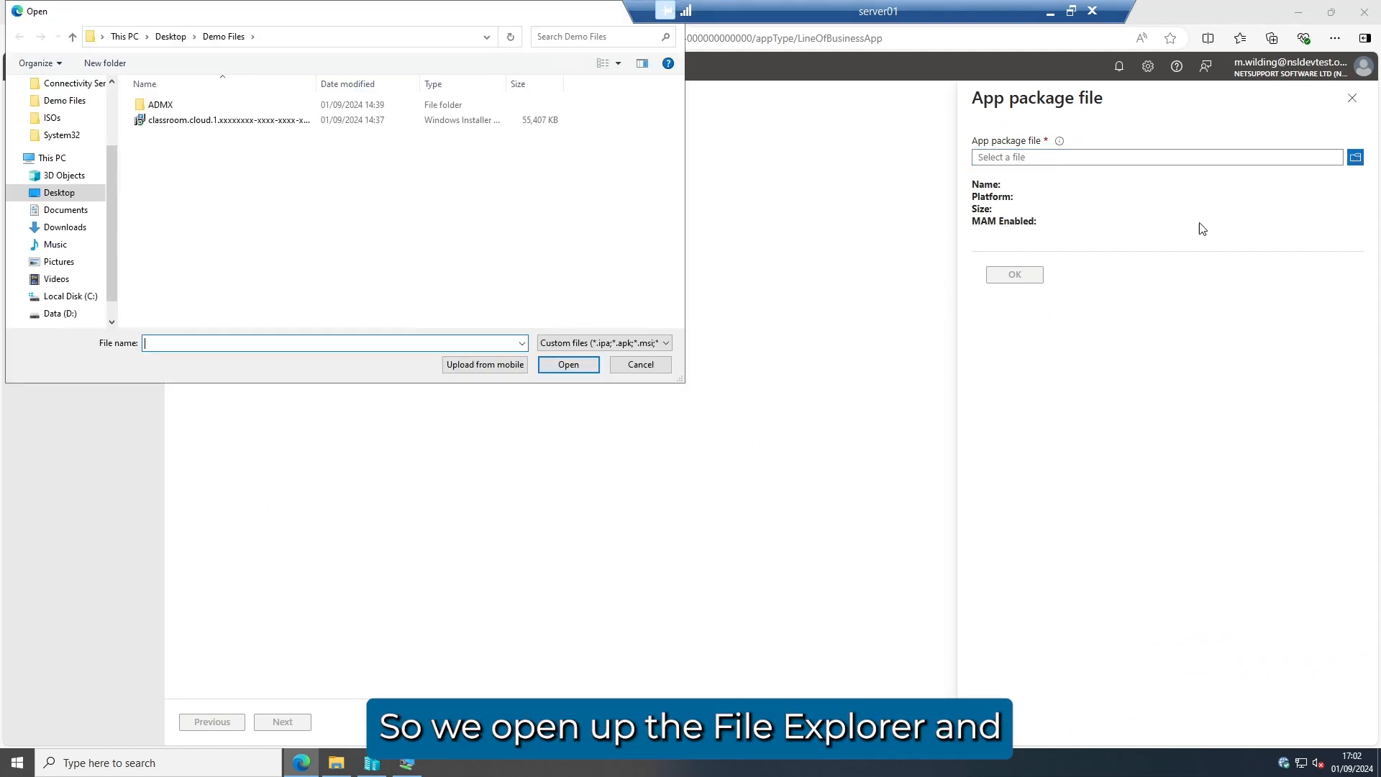
click(292, 121)
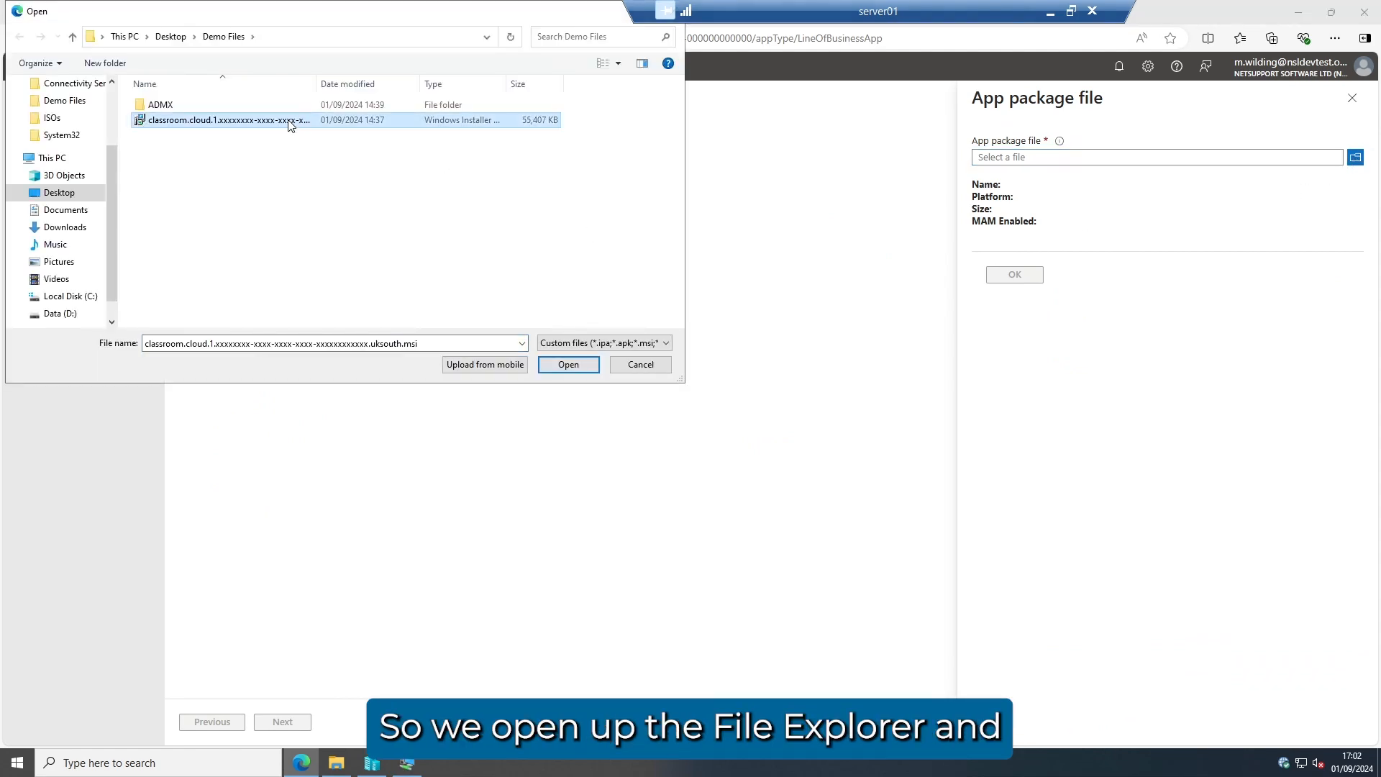
click(568, 365)
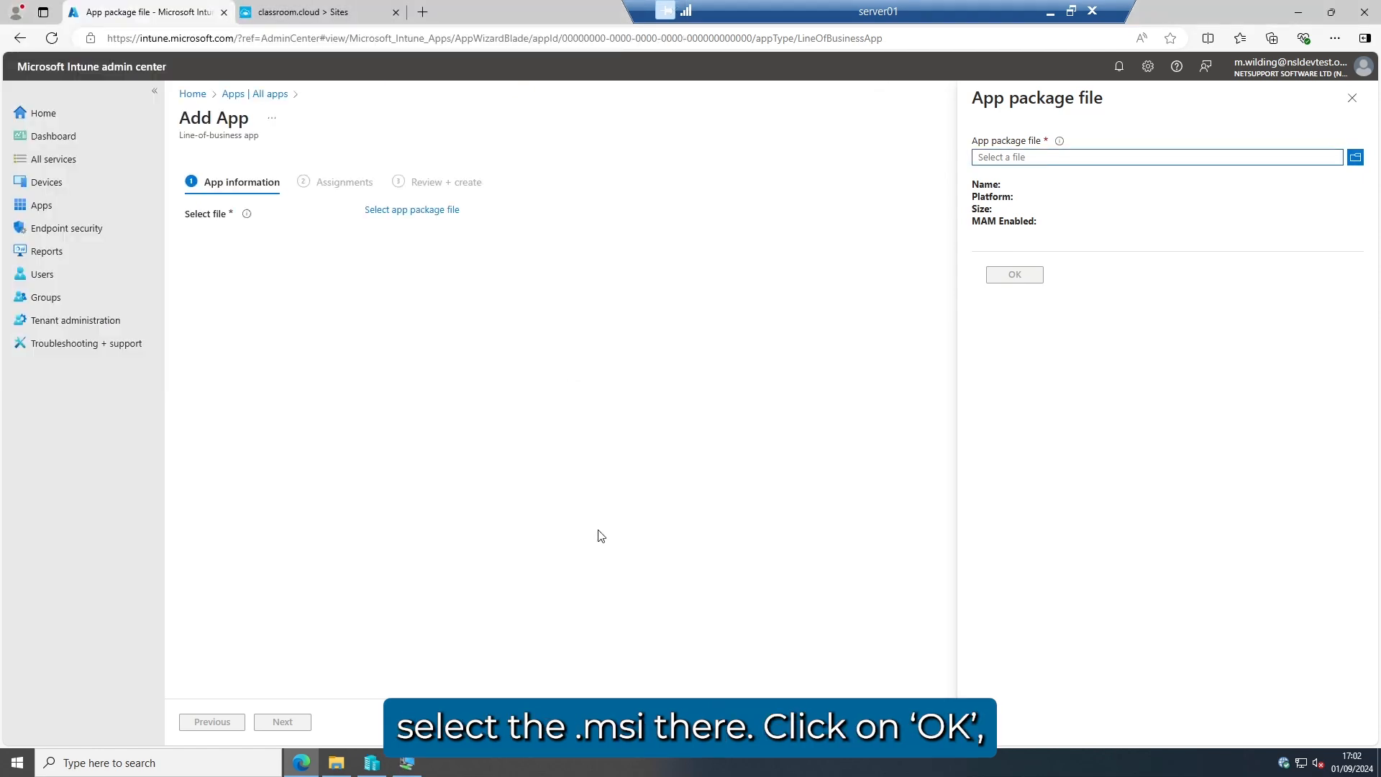
click(1038, 277)
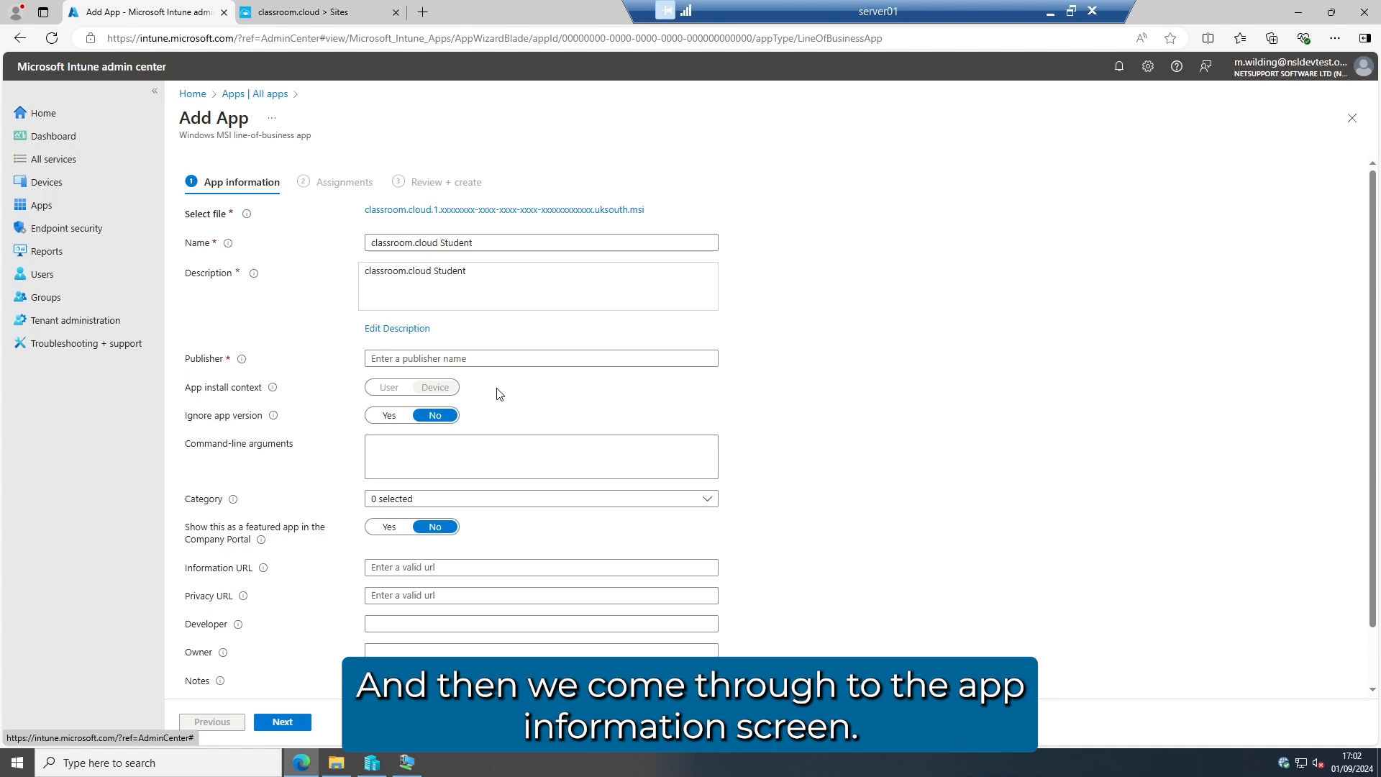
Set the app's publisher to NetSupport.
click(501, 365)
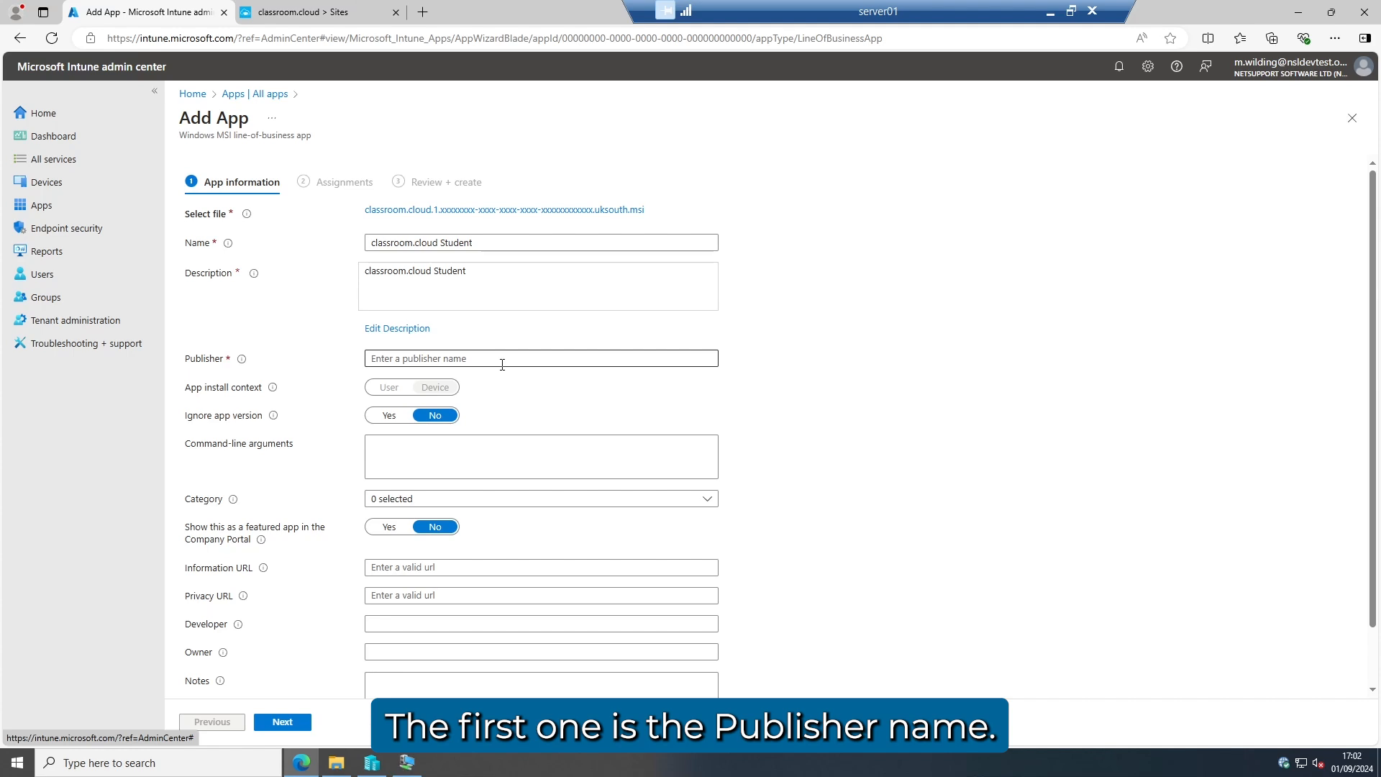
click(502, 364)
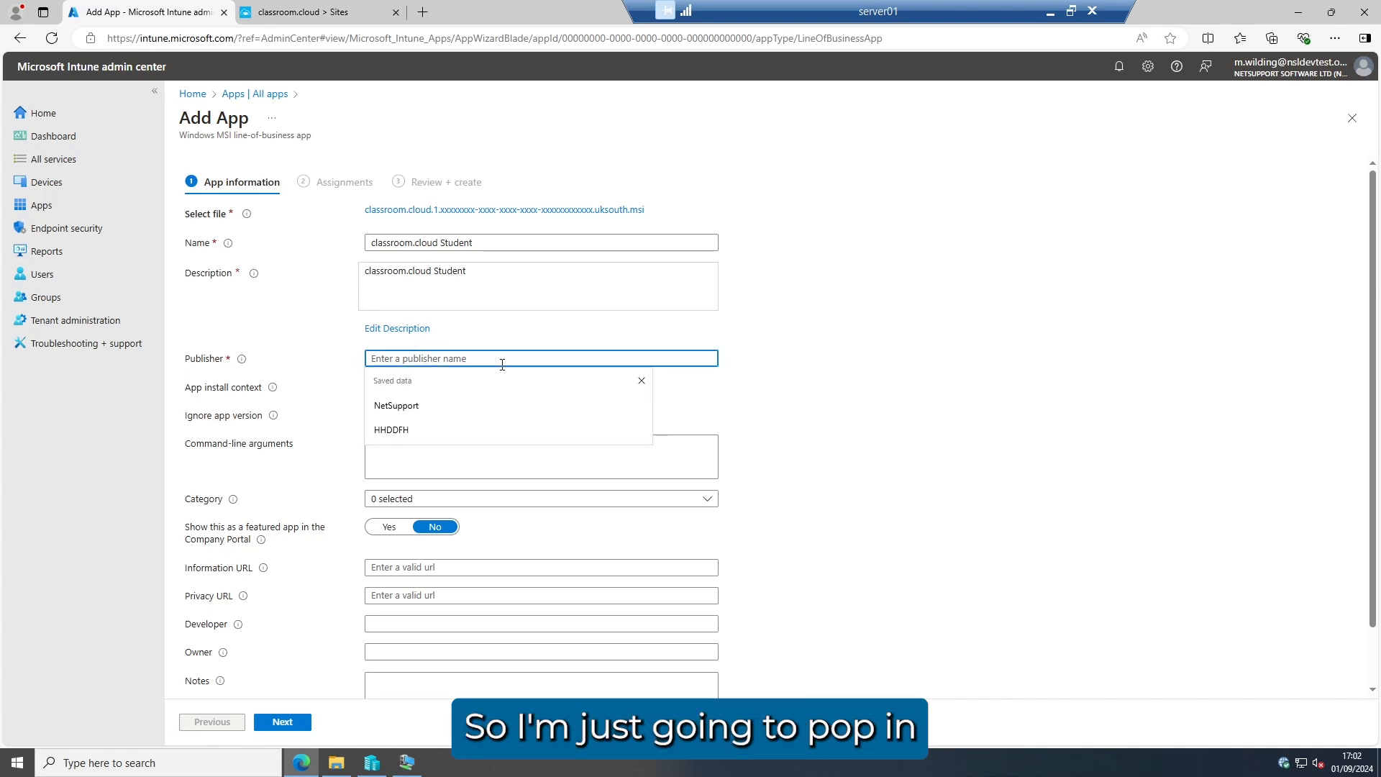
text(Net)
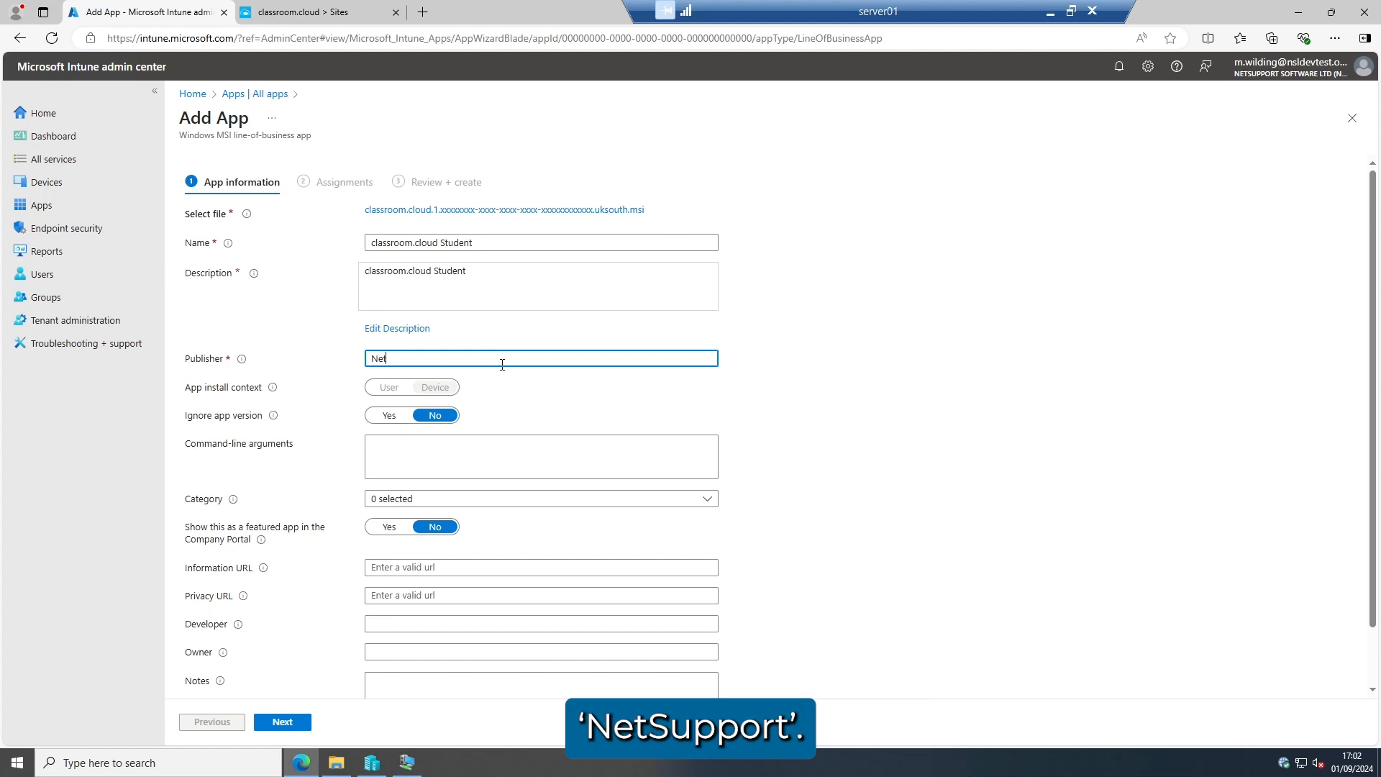
text(Support)
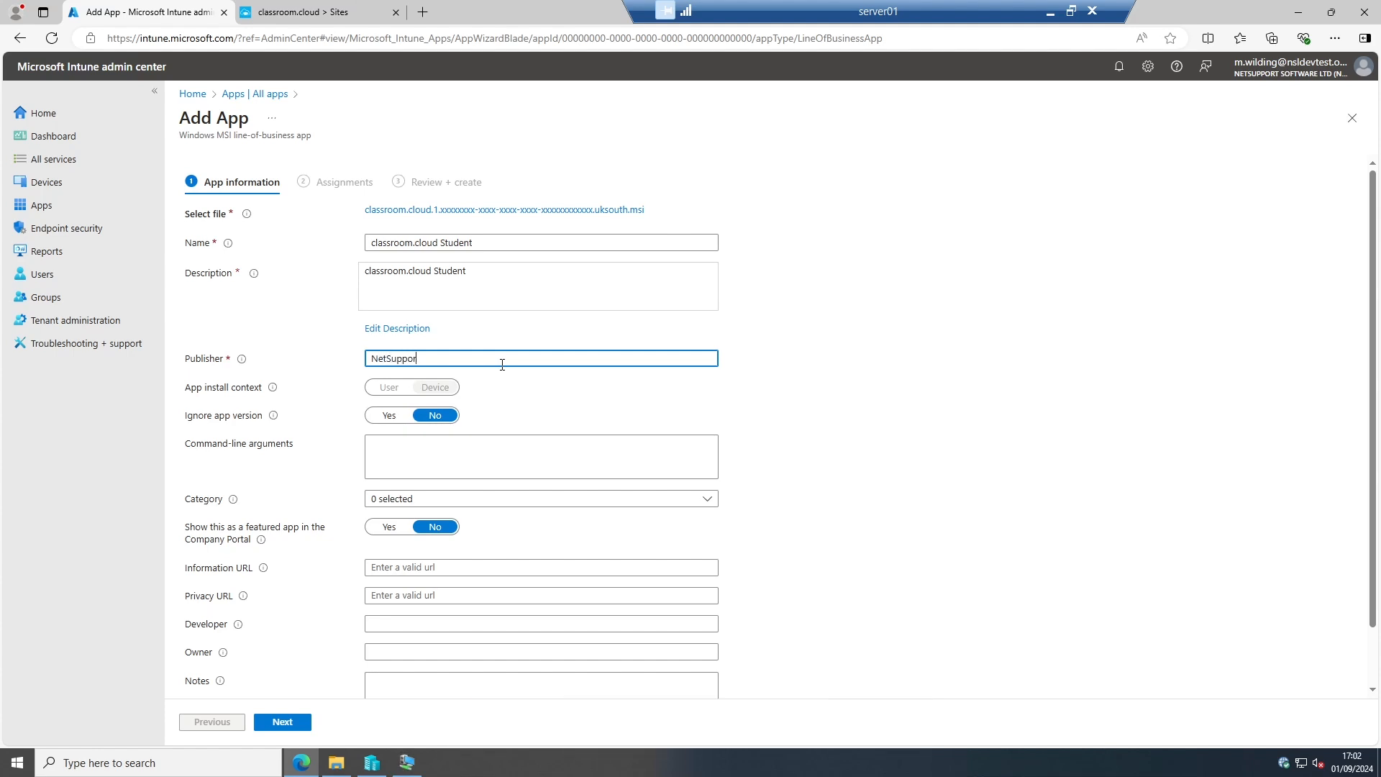
Set the command-line arguments to INSTALLTYPE=IMAGE ARP=1, leave the remaining fields blank and proceed to the assignments.
click(481, 461)
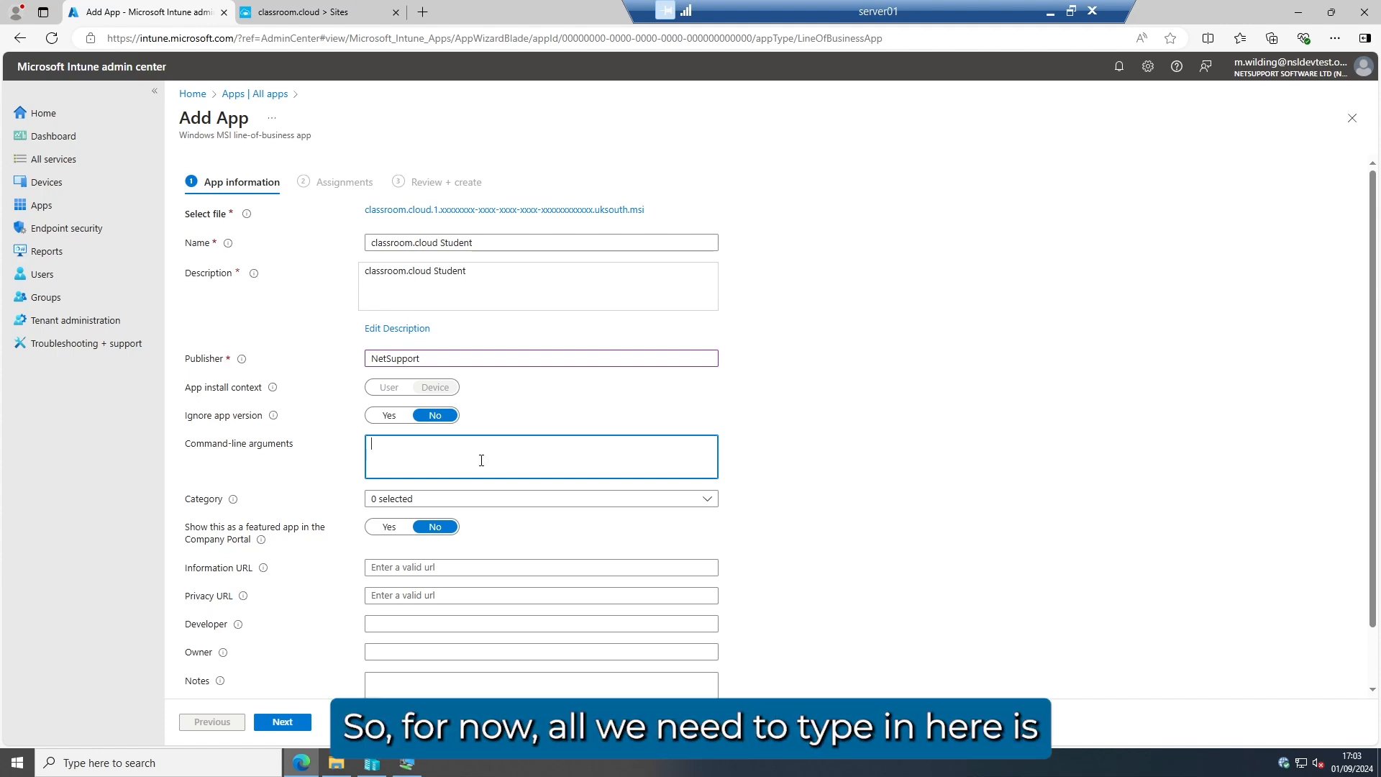
text(INSTALLT)
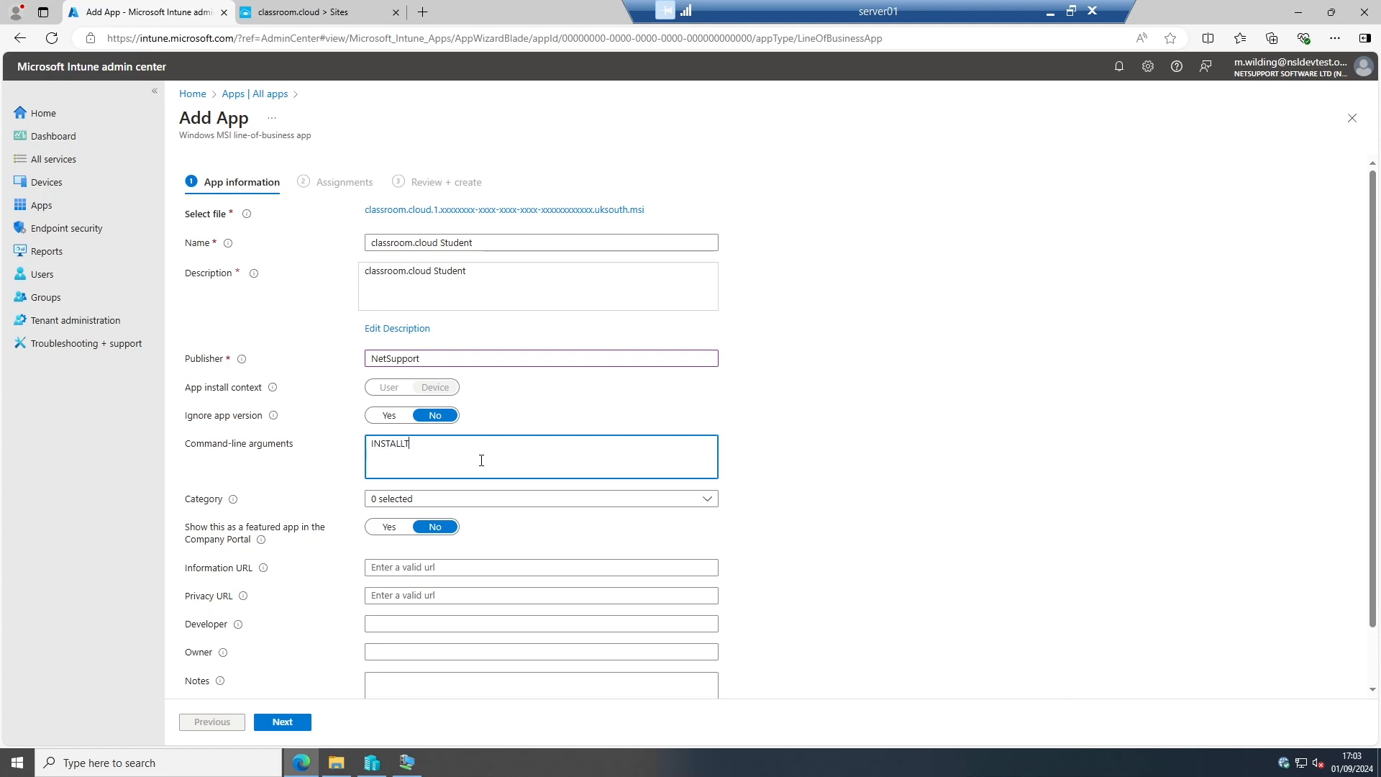
text(YPE=IMAGE)
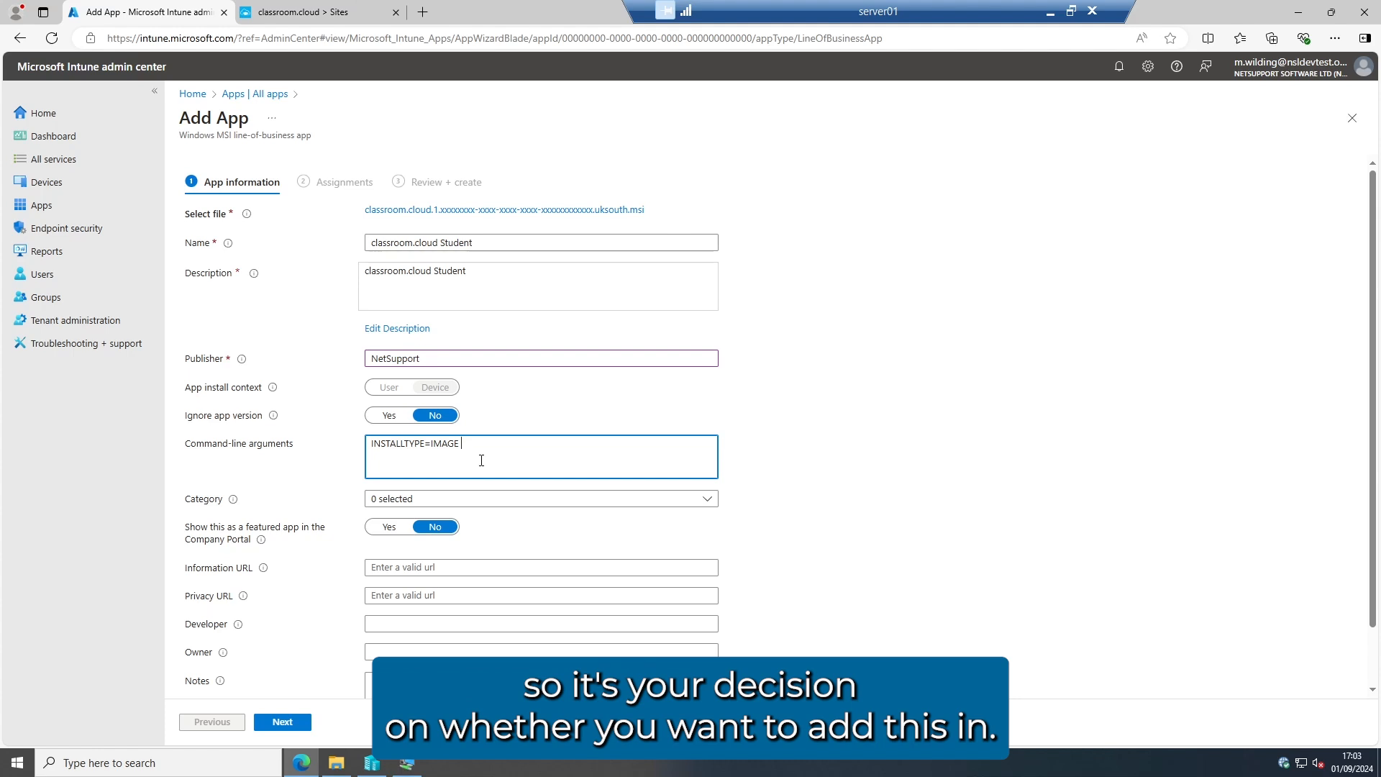
text(ARP=1)
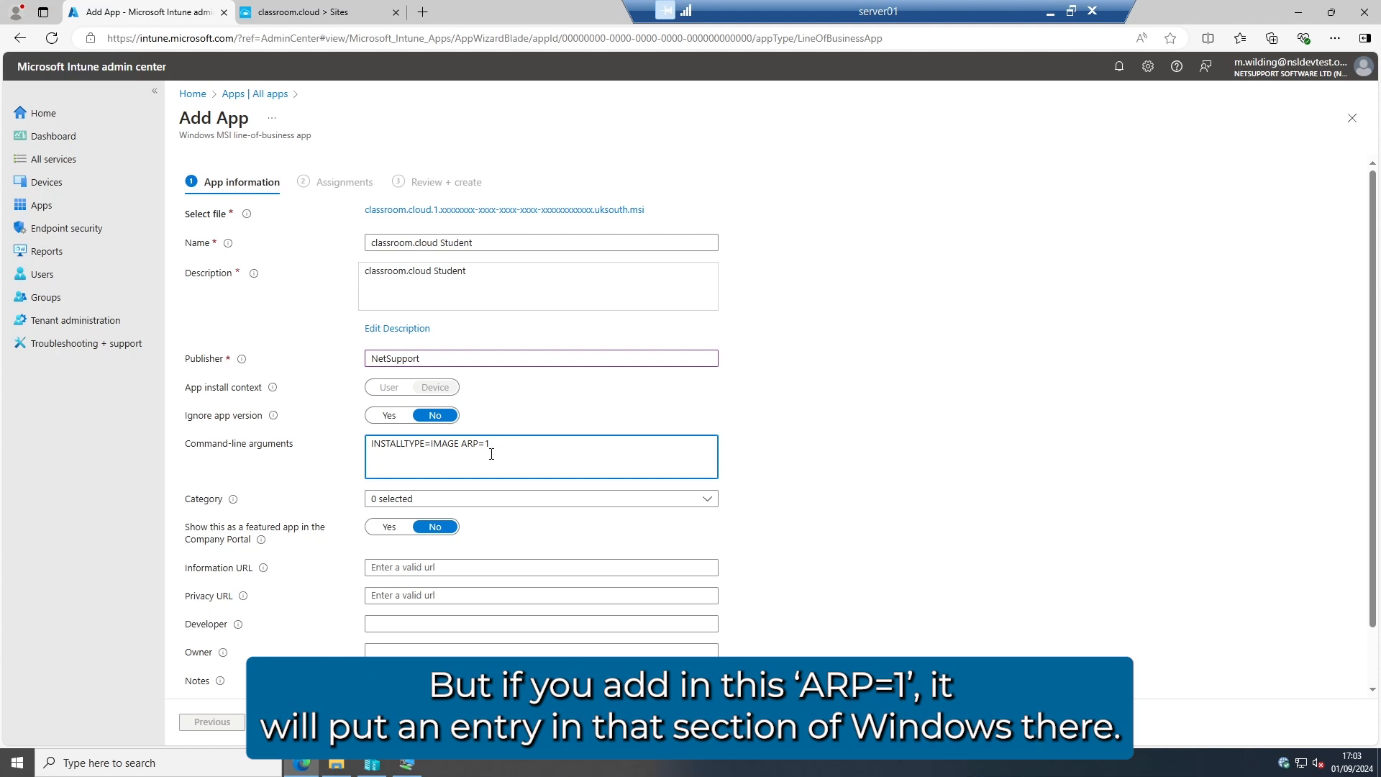
scroll(491, 454, down, 1)
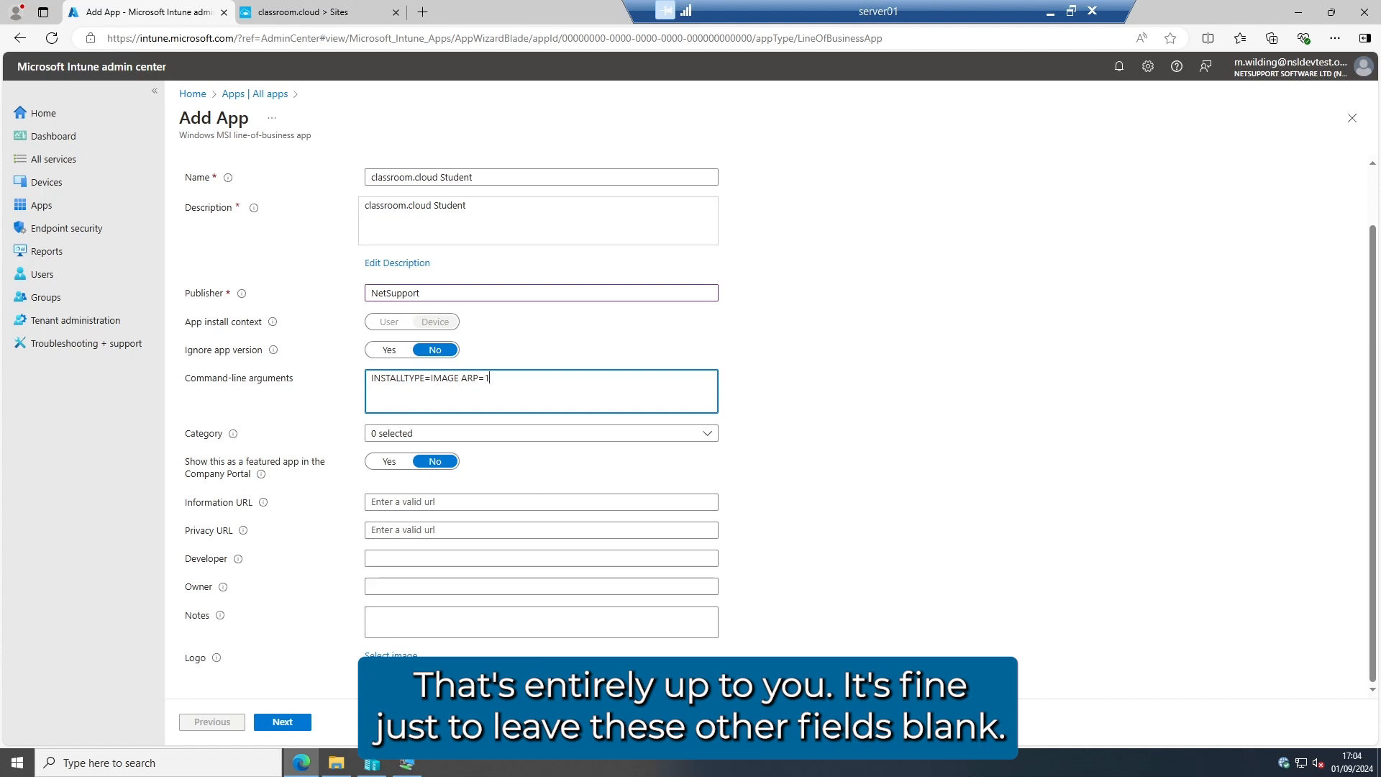
click(292, 728)
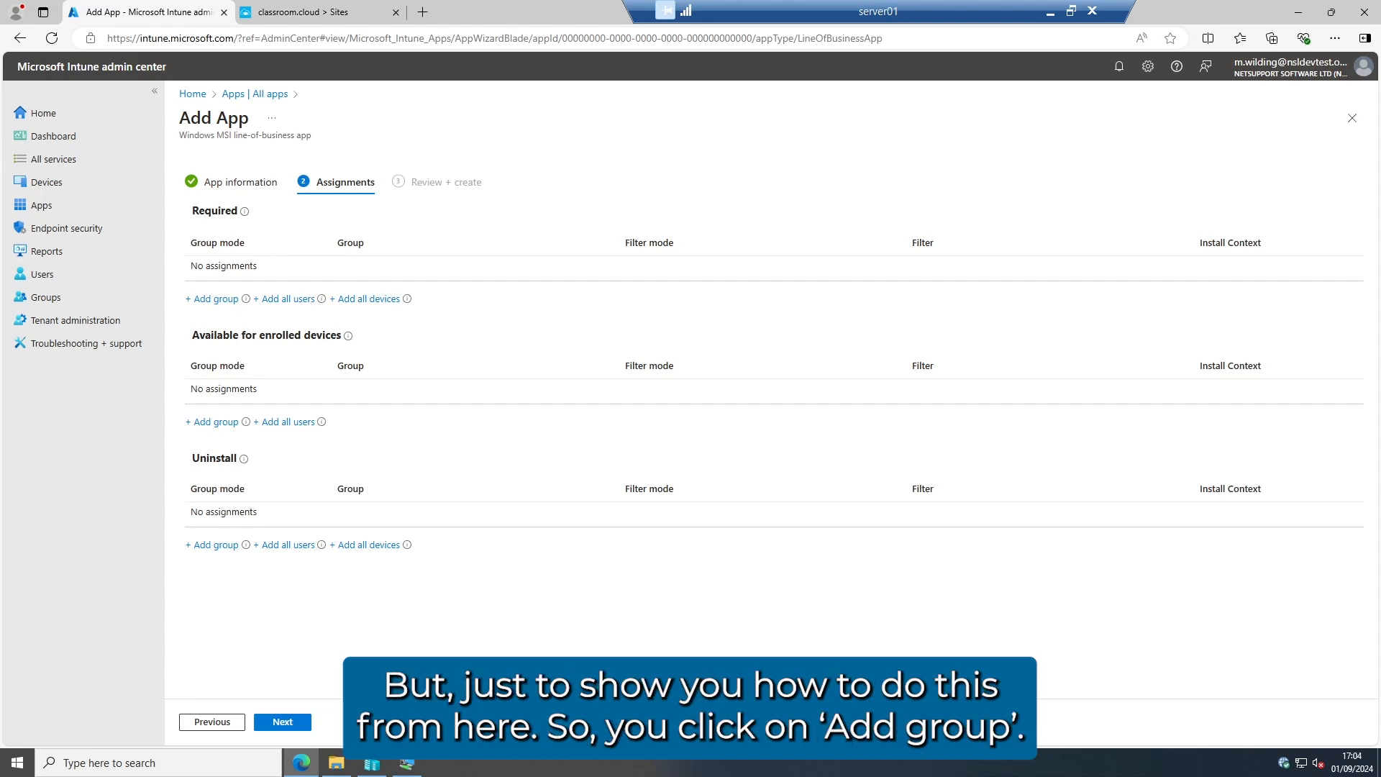
Assign the app as required to the Grange Hill Student Devices group.
click(210, 298)
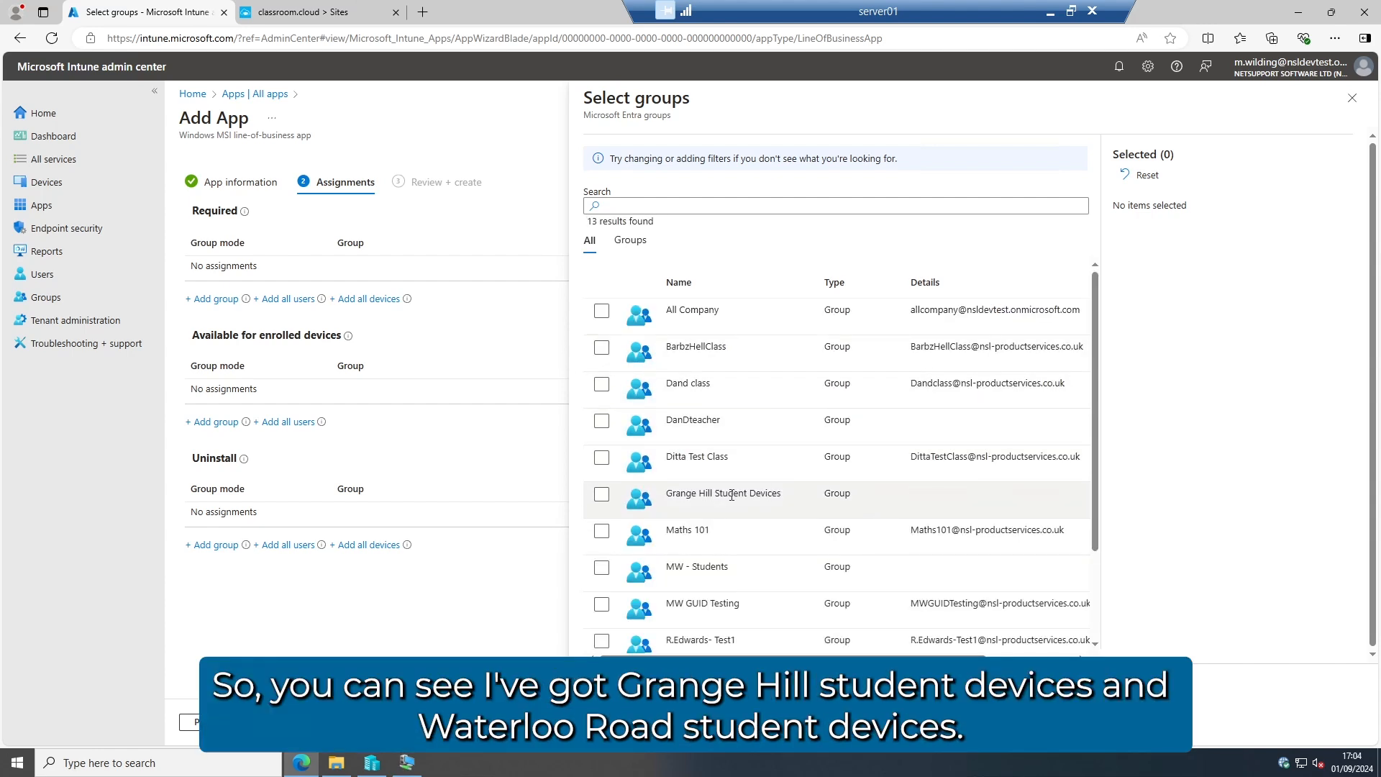
scroll(776, 503, down, 2)
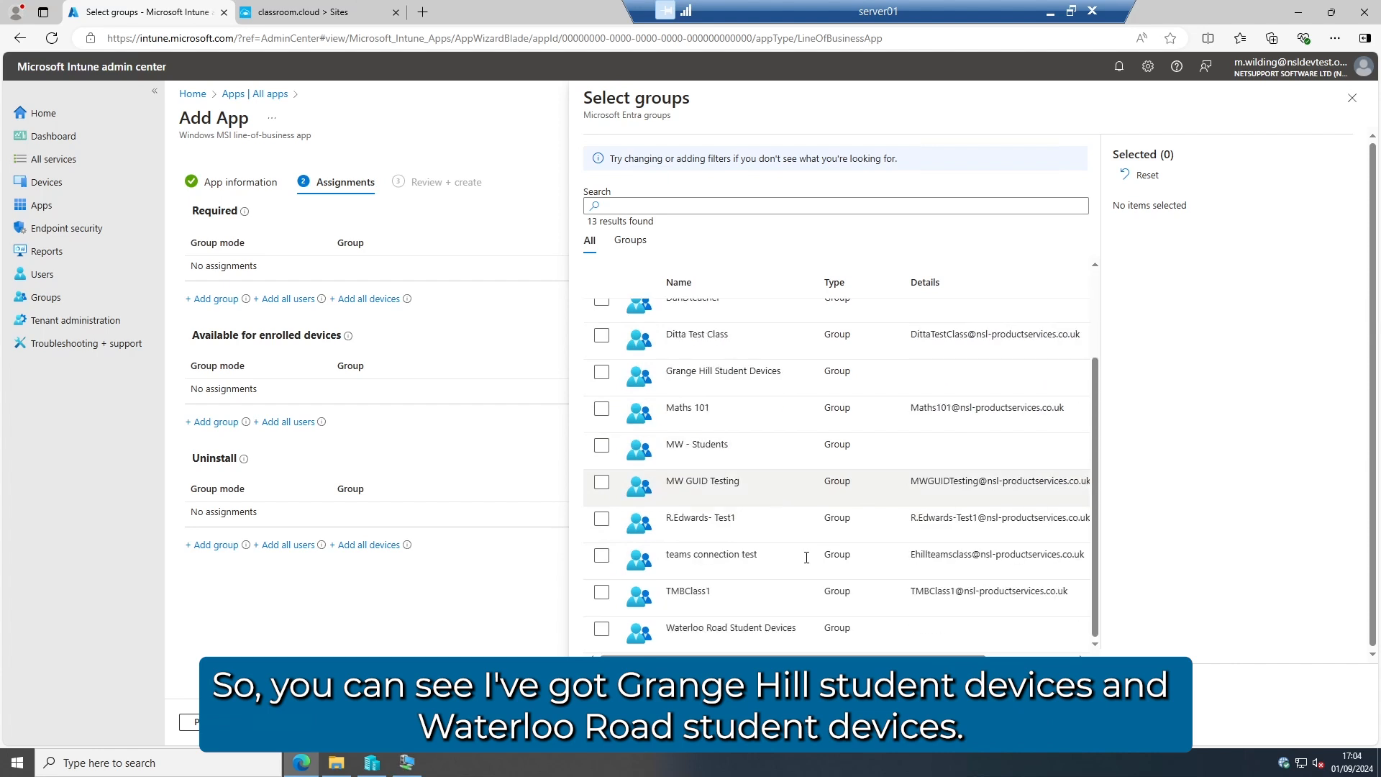
scroll(786, 525, up, 1)
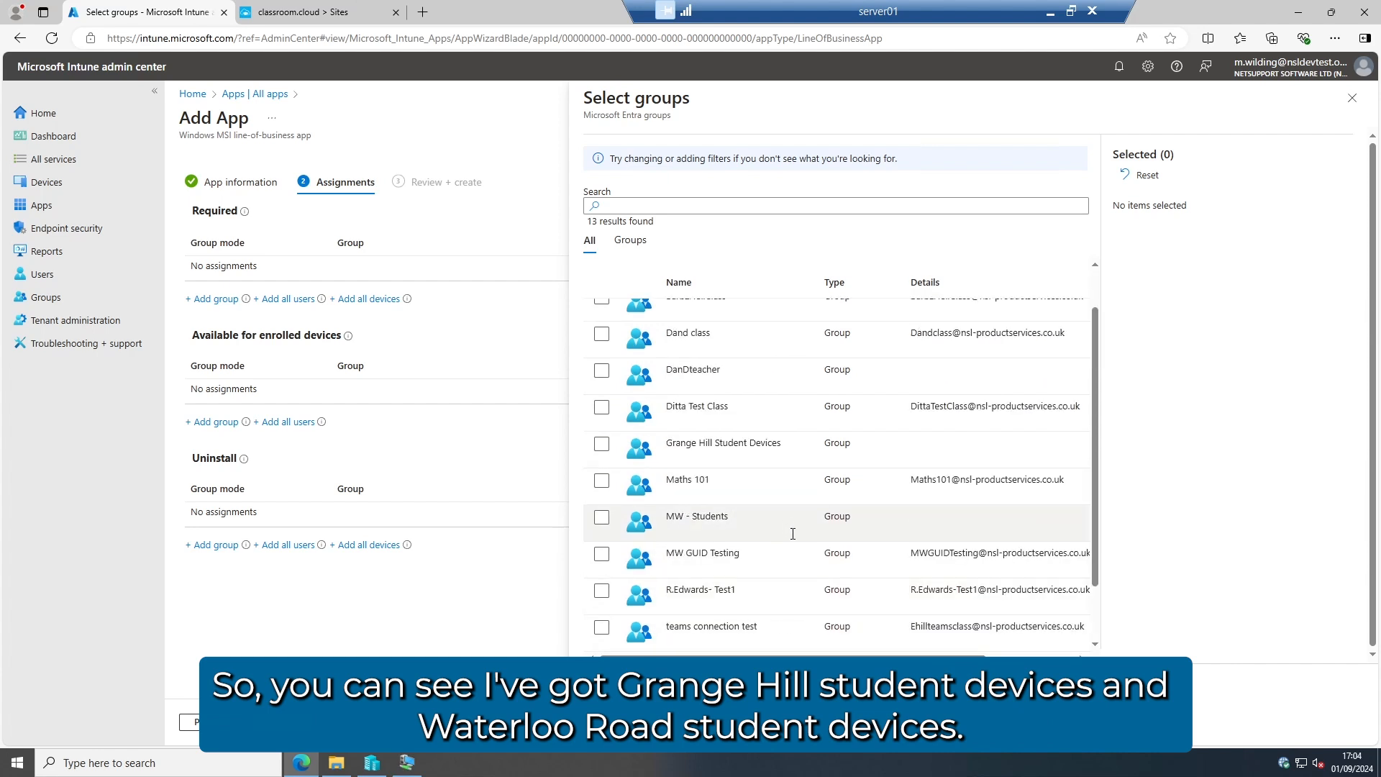
click(603, 444)
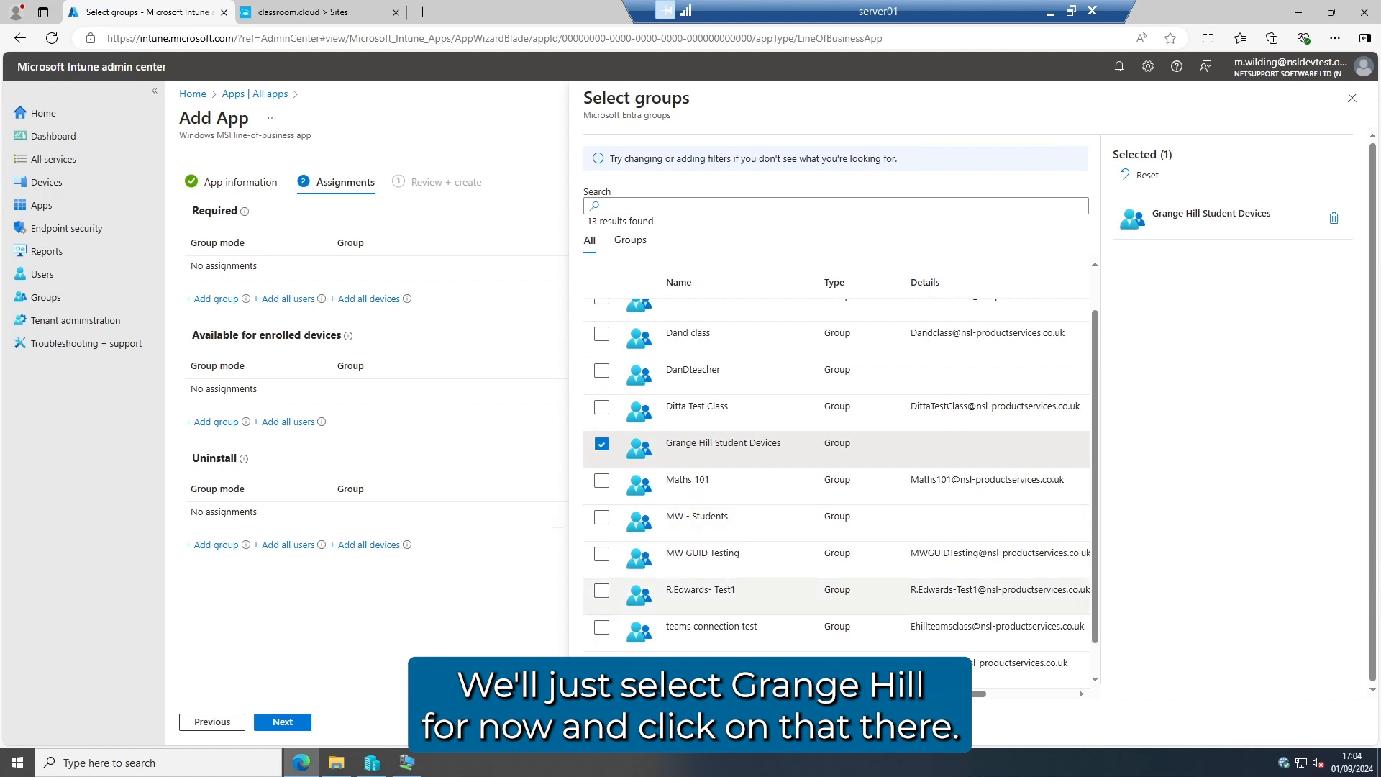
click(612, 721)
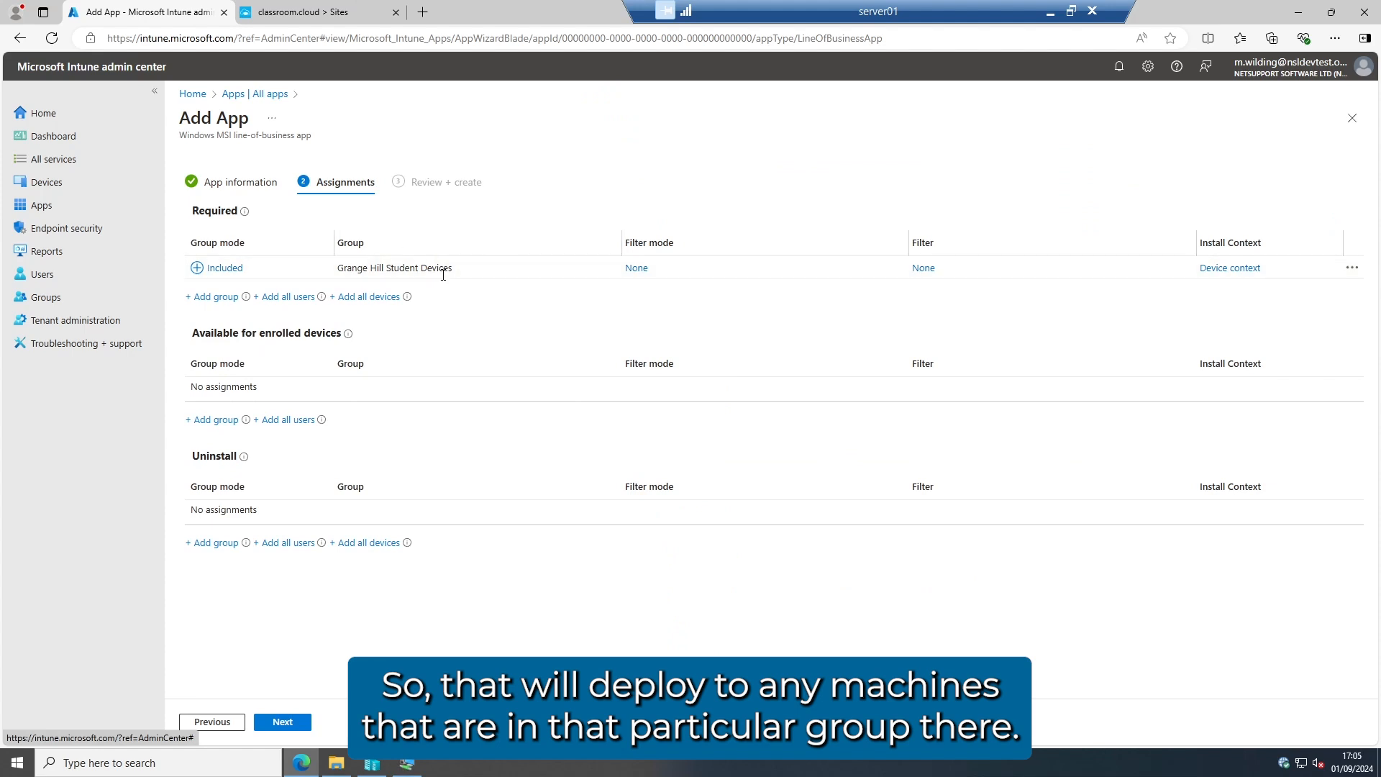
Proceed to the app summary, create the classroom.cloud Student app and check the upload notifications.
click(287, 725)
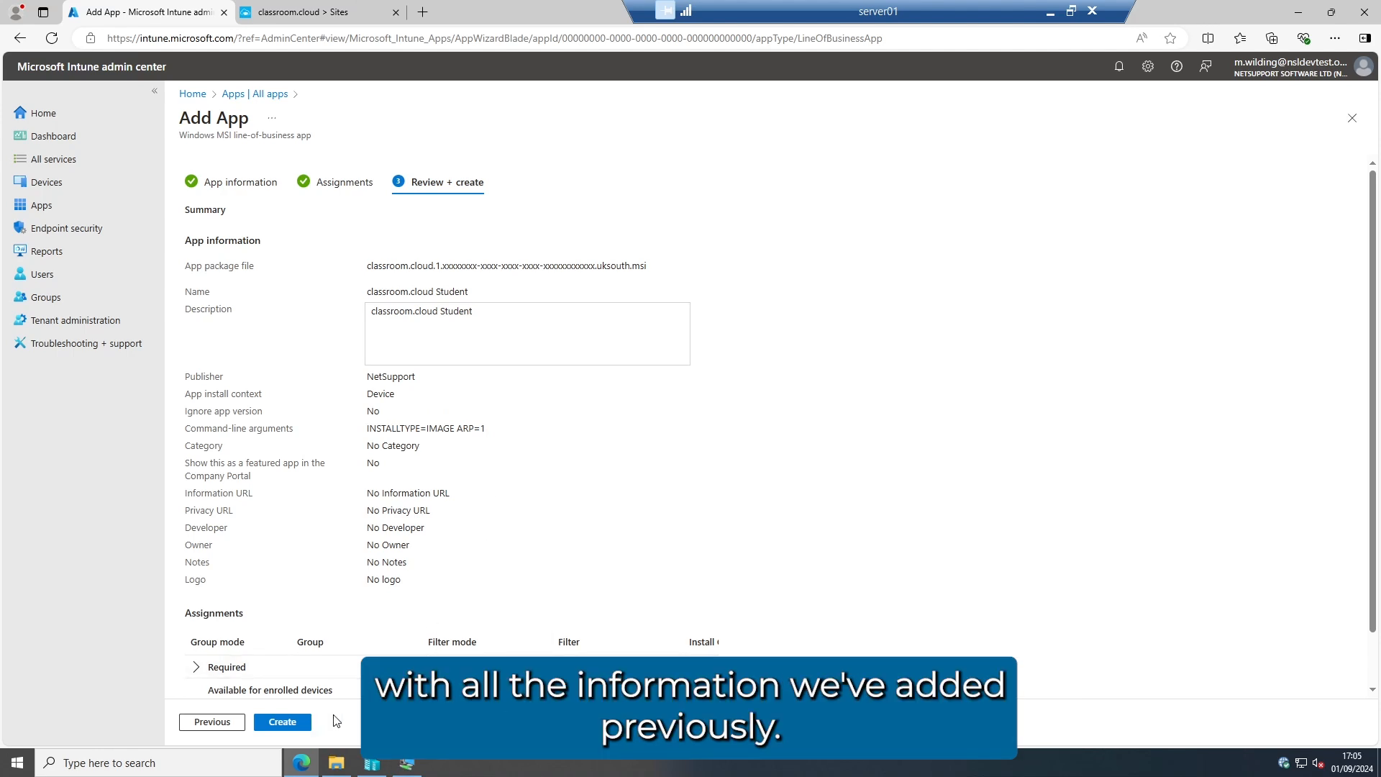
click(285, 723)
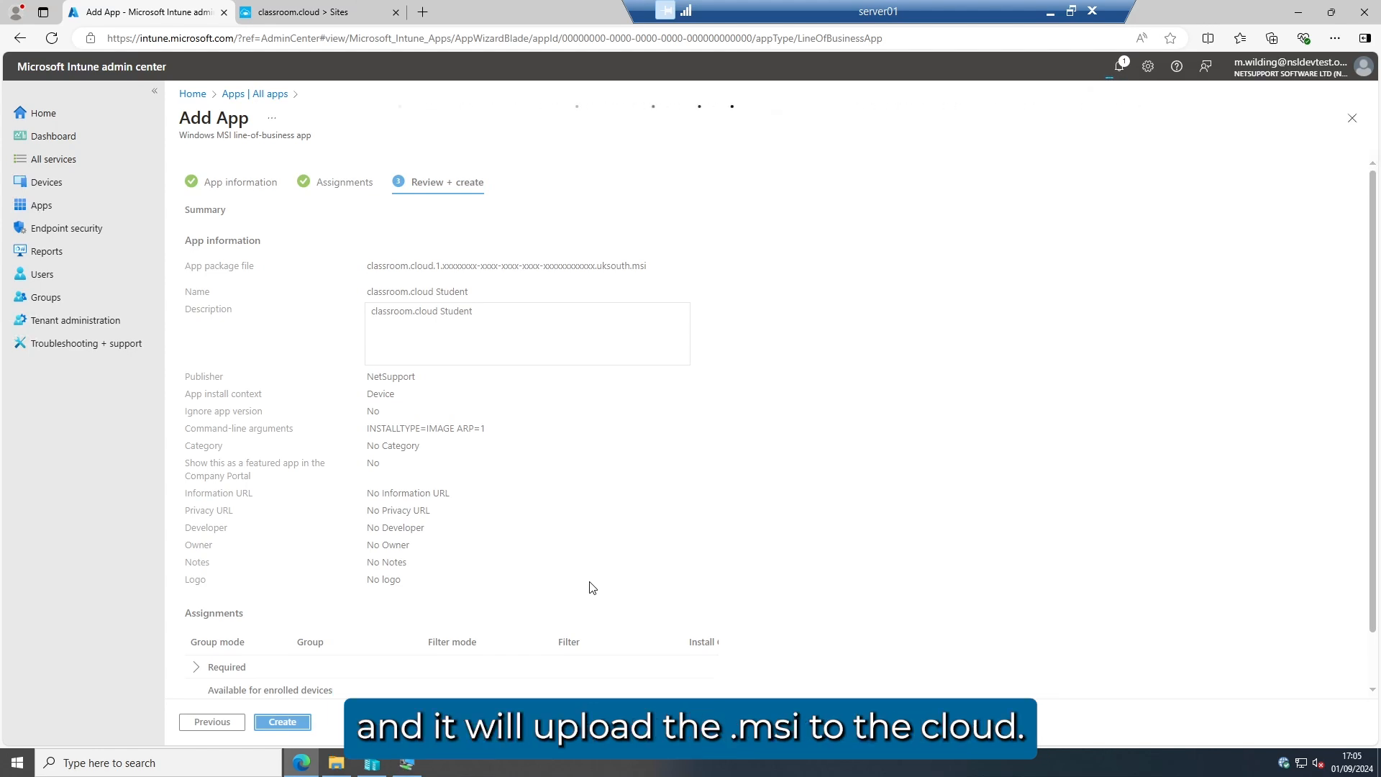
click(1119, 69)
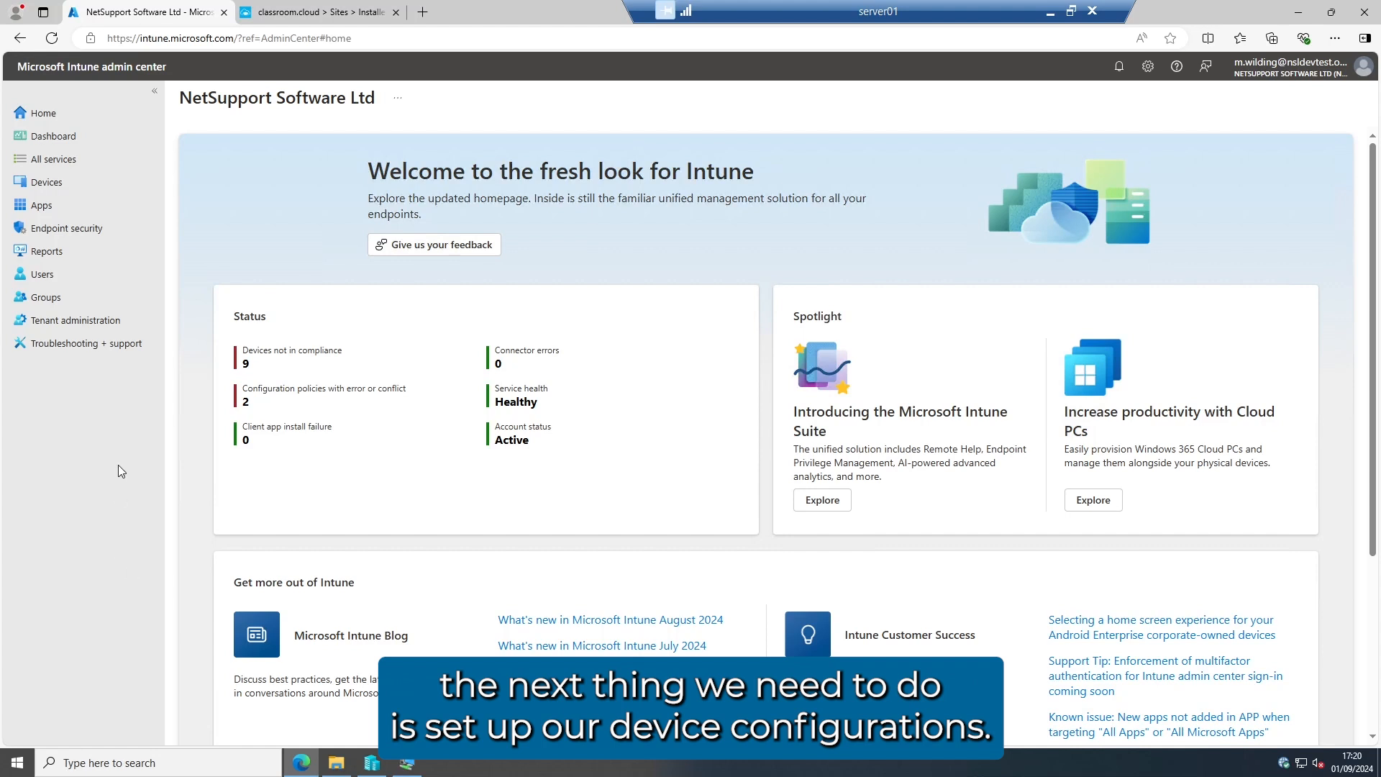
Start a new ADMX template import in the device configuration settings.
click(47, 184)
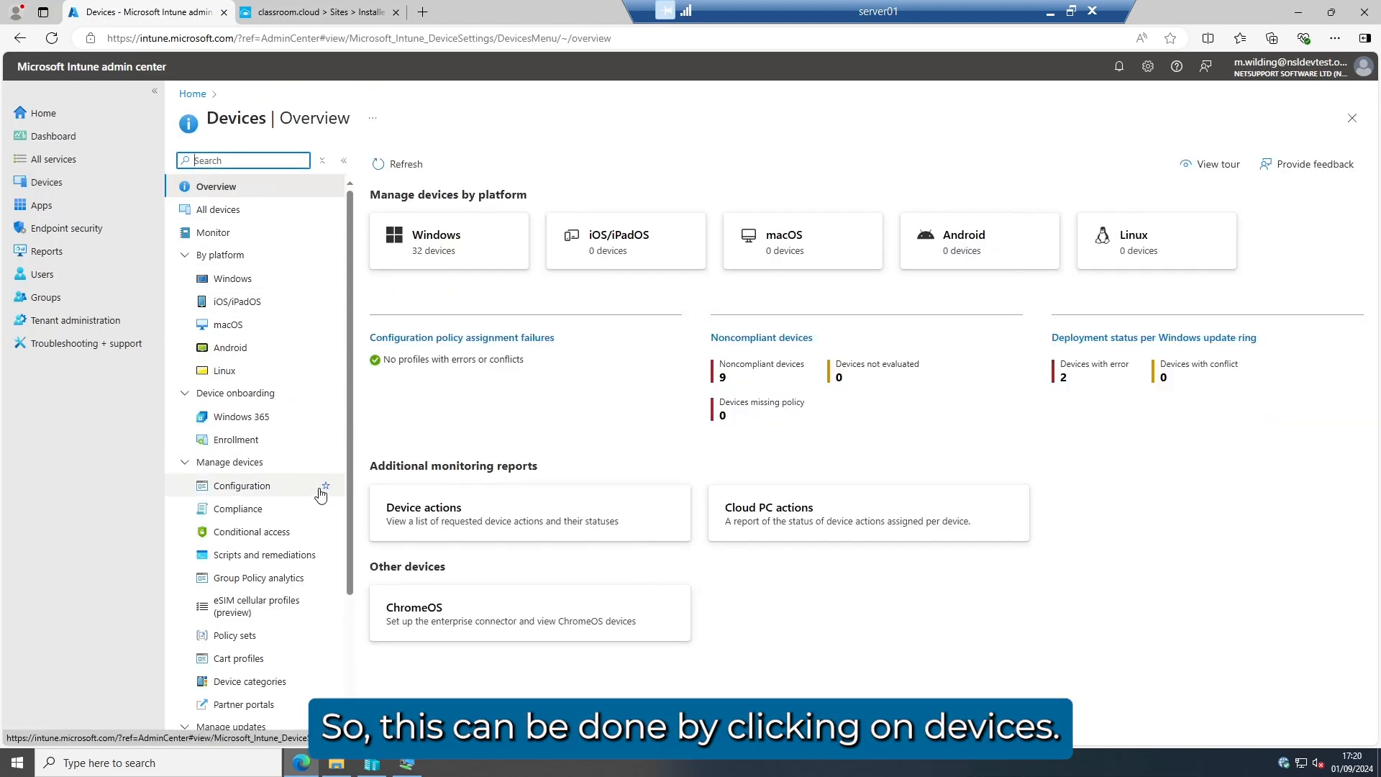
click(221, 489)
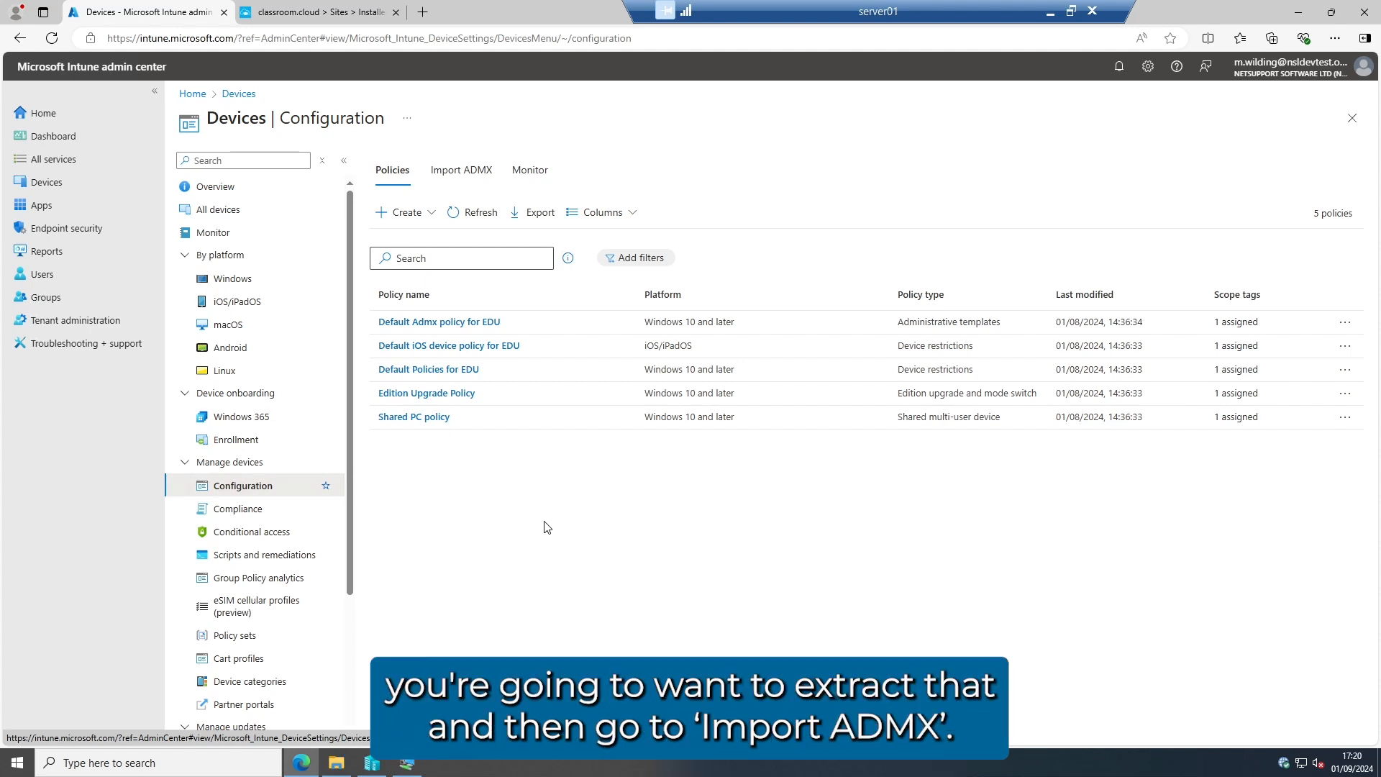
click(459, 178)
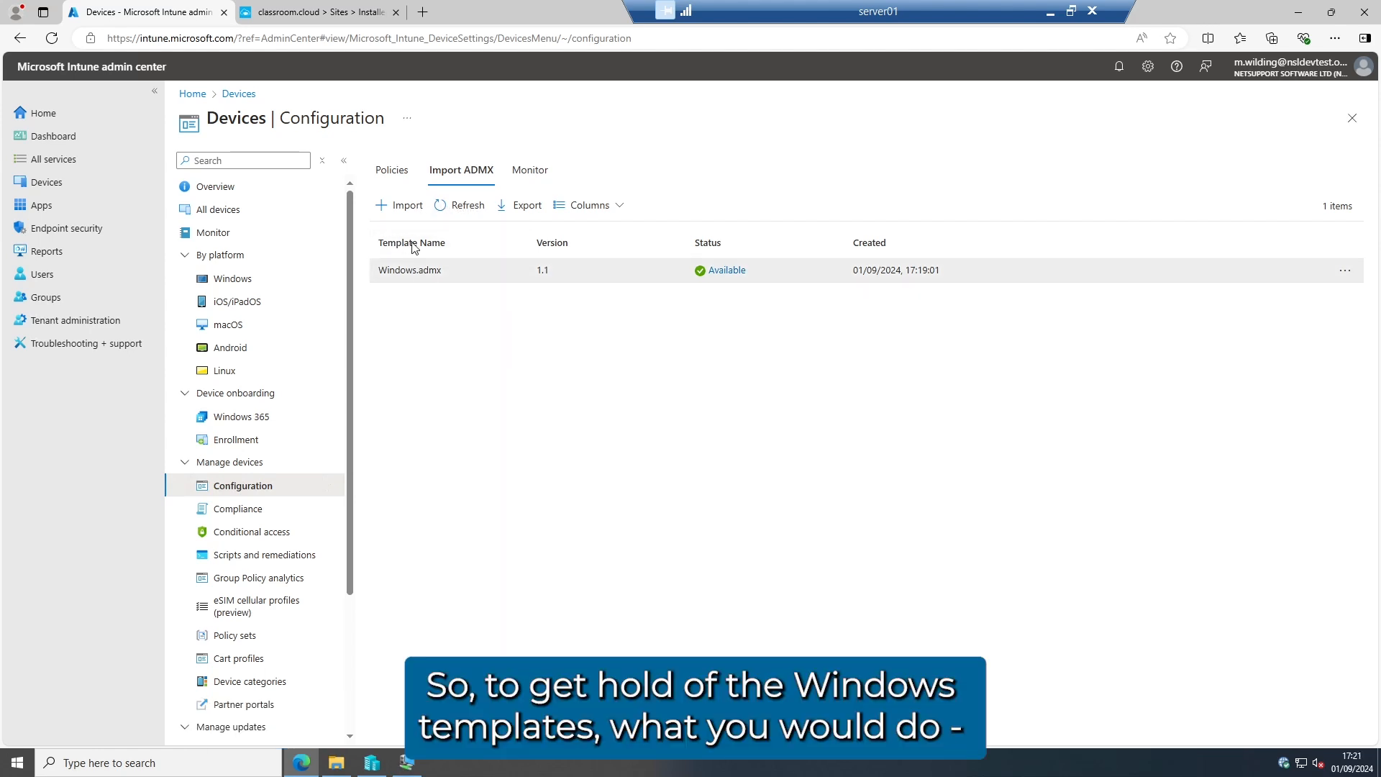
click(398, 210)
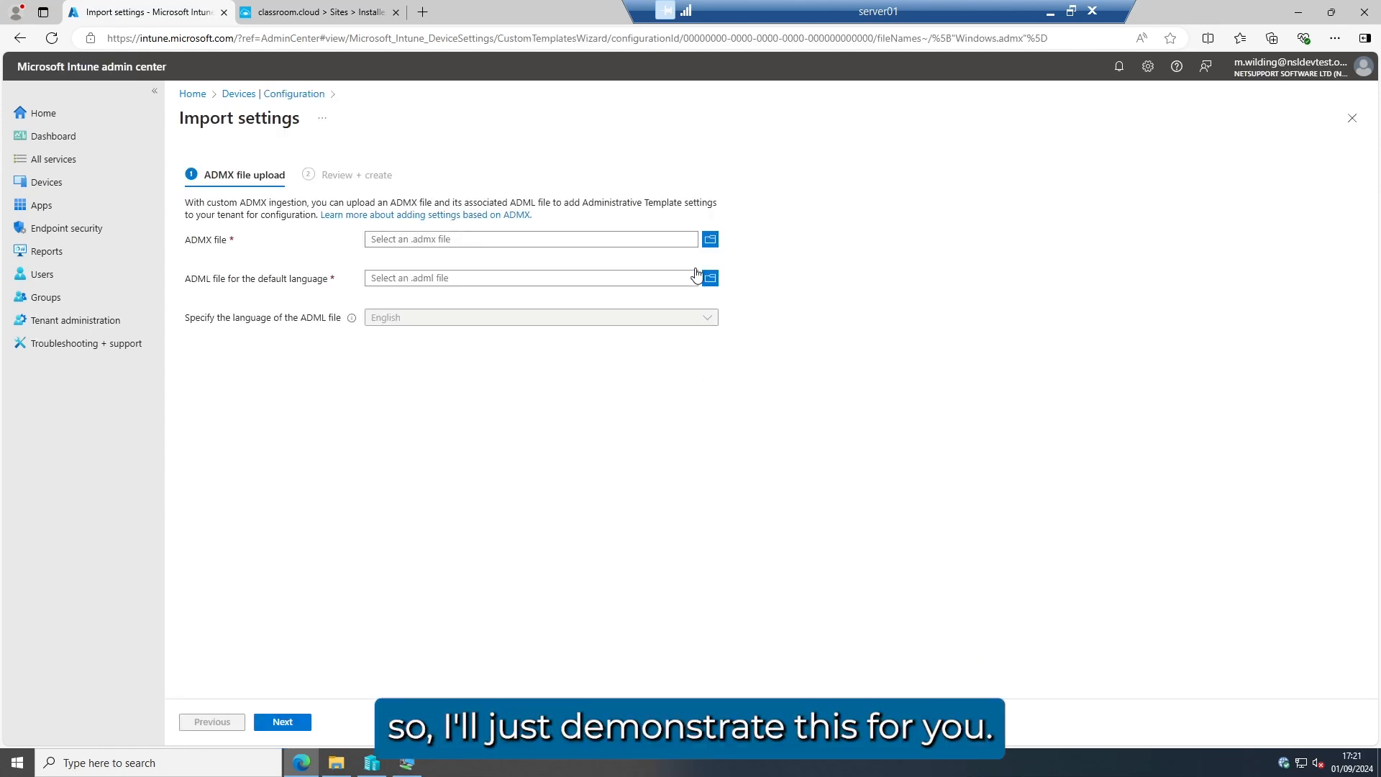
Choose Windows.admx from C:\Windows\PolicyDefinitions as the ADMX file for the import.
click(710, 239)
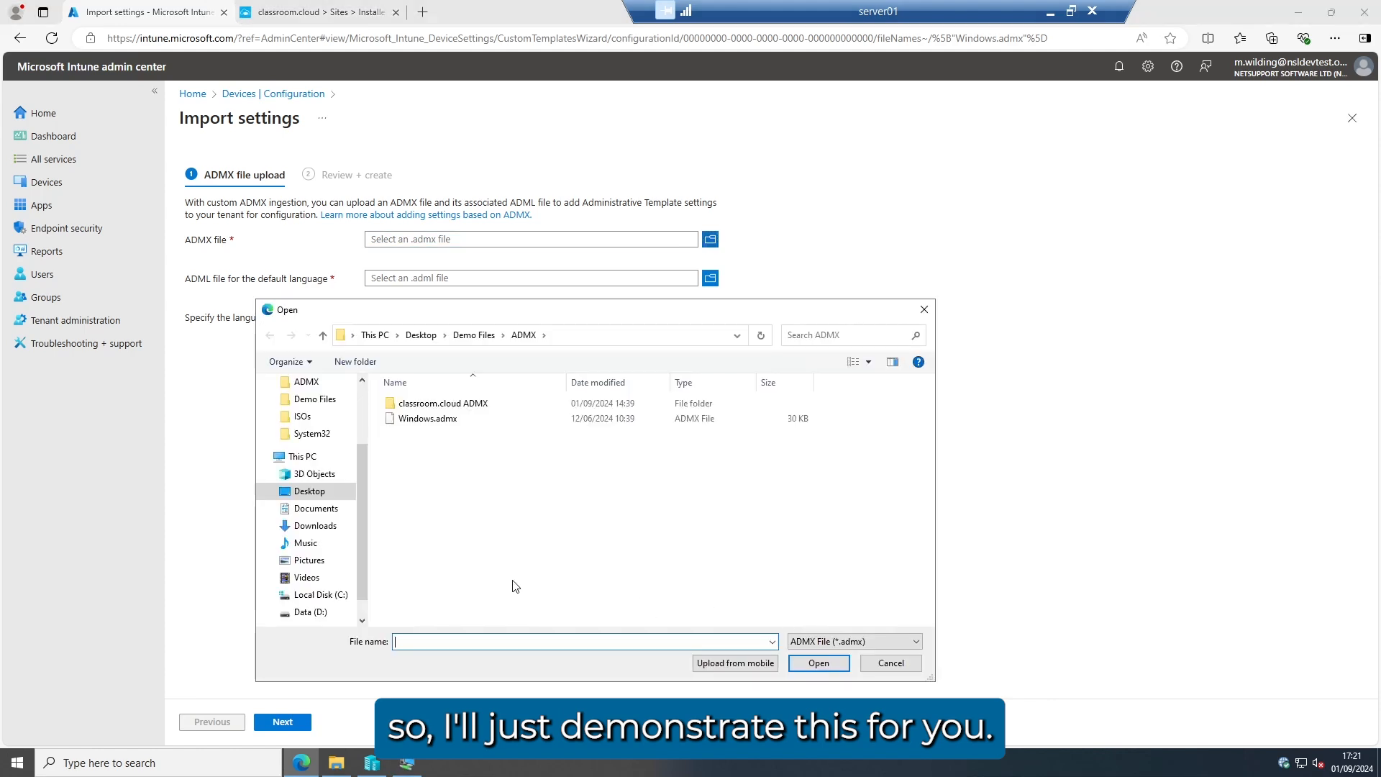
click(316, 594)
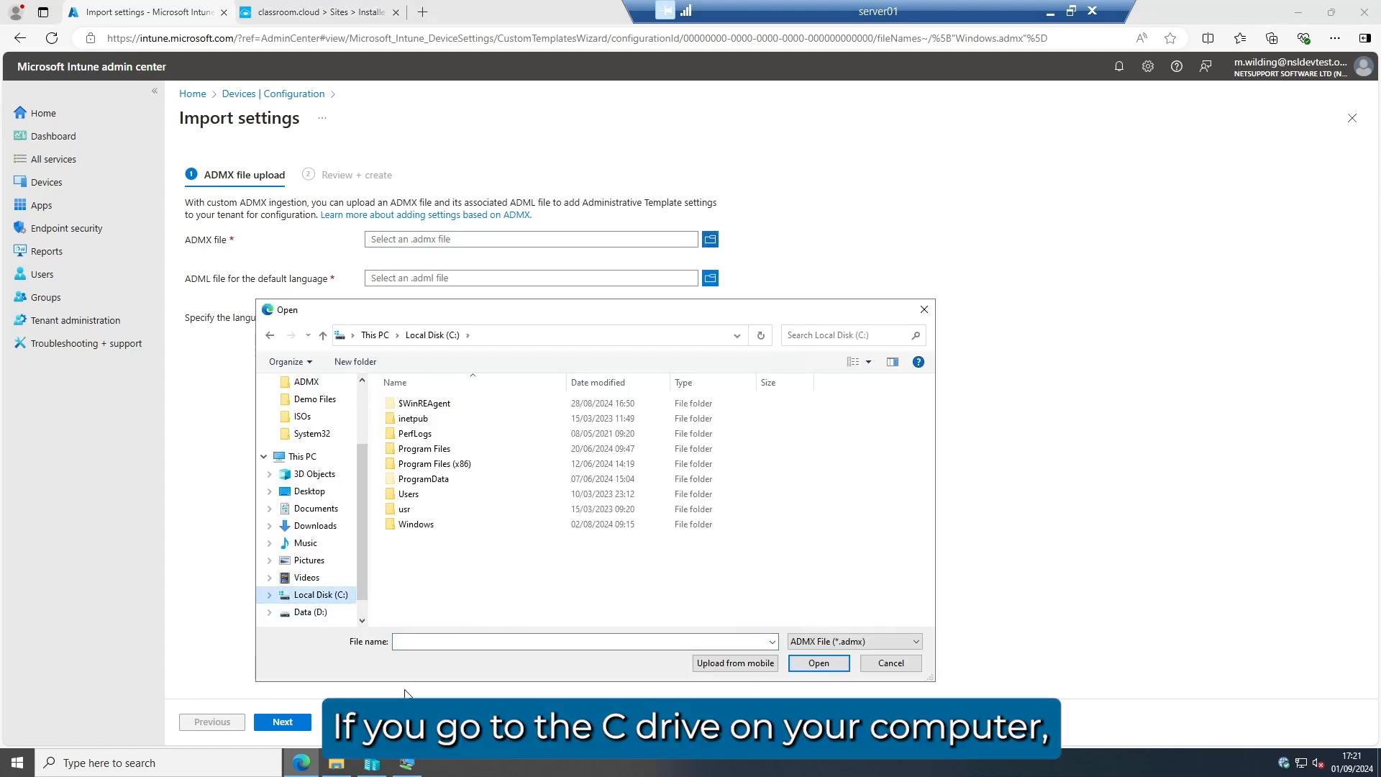
double_click(417, 525)
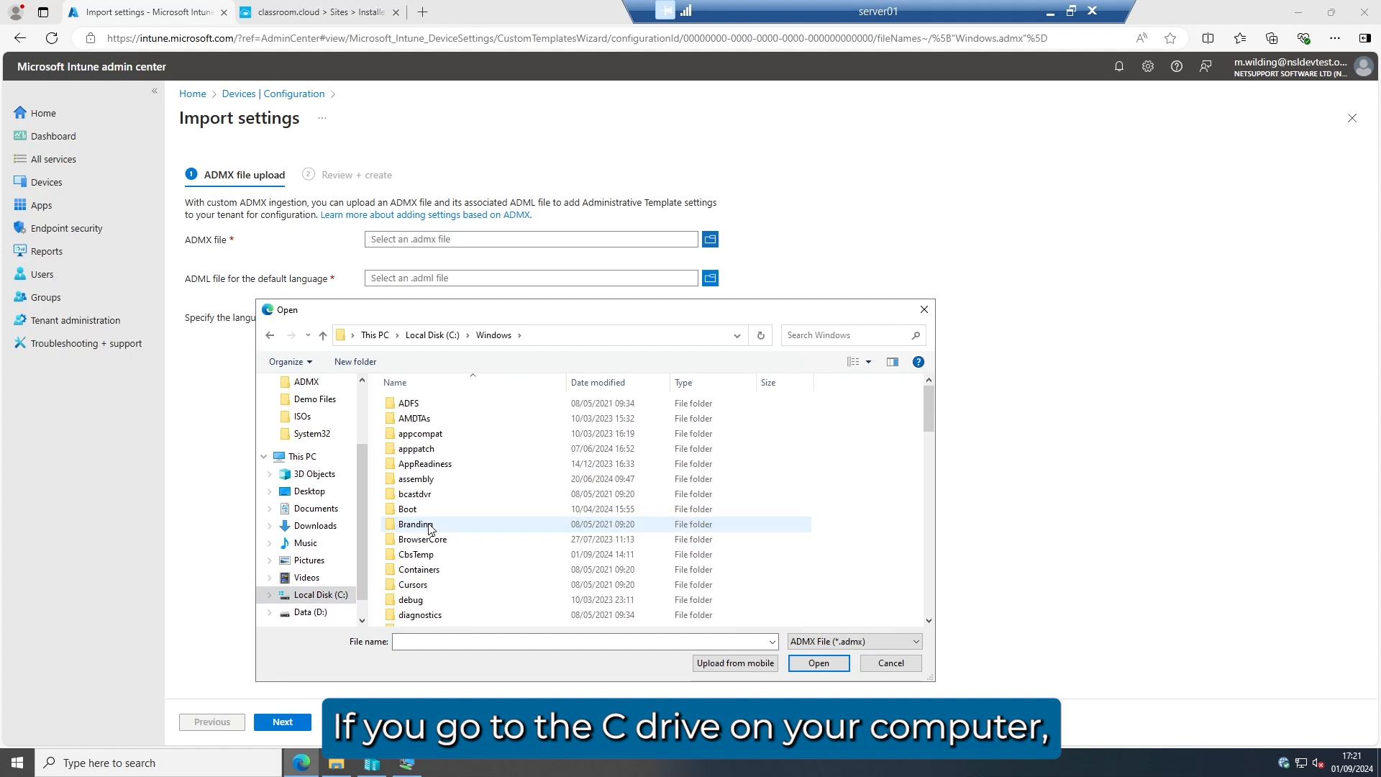
scroll(430, 529, down, 5)
scroll(461, 539, down, 9)
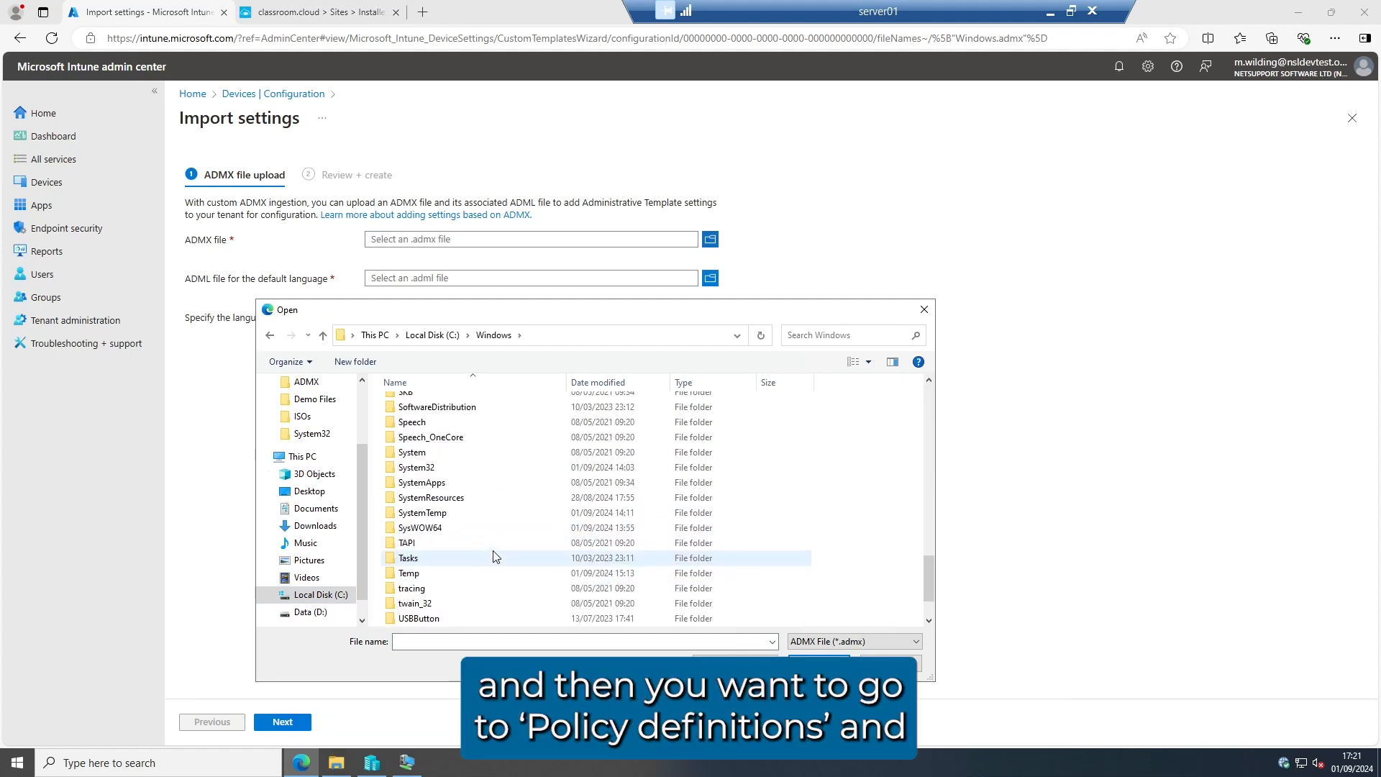
scroll(479, 534, up, 2)
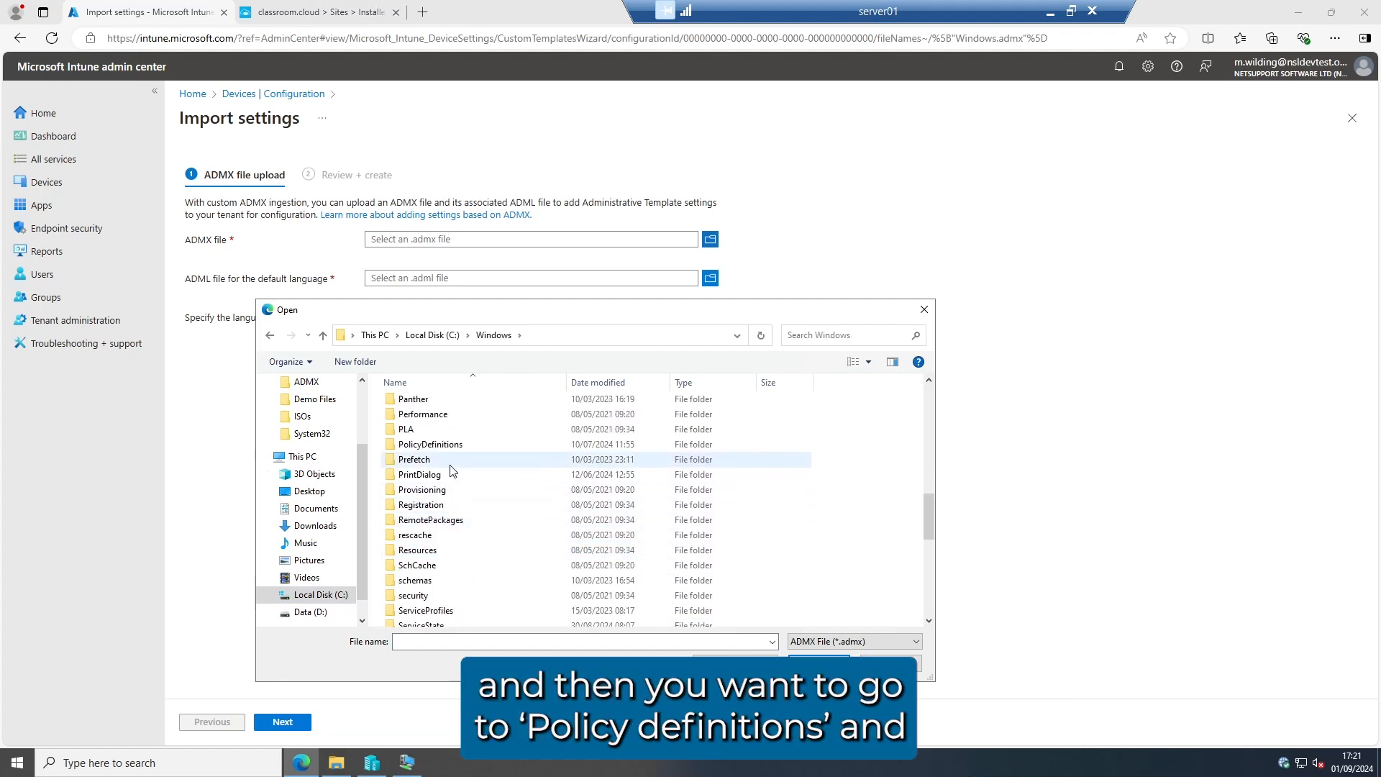
double_click(430, 444)
drag(928, 397, 927, 579)
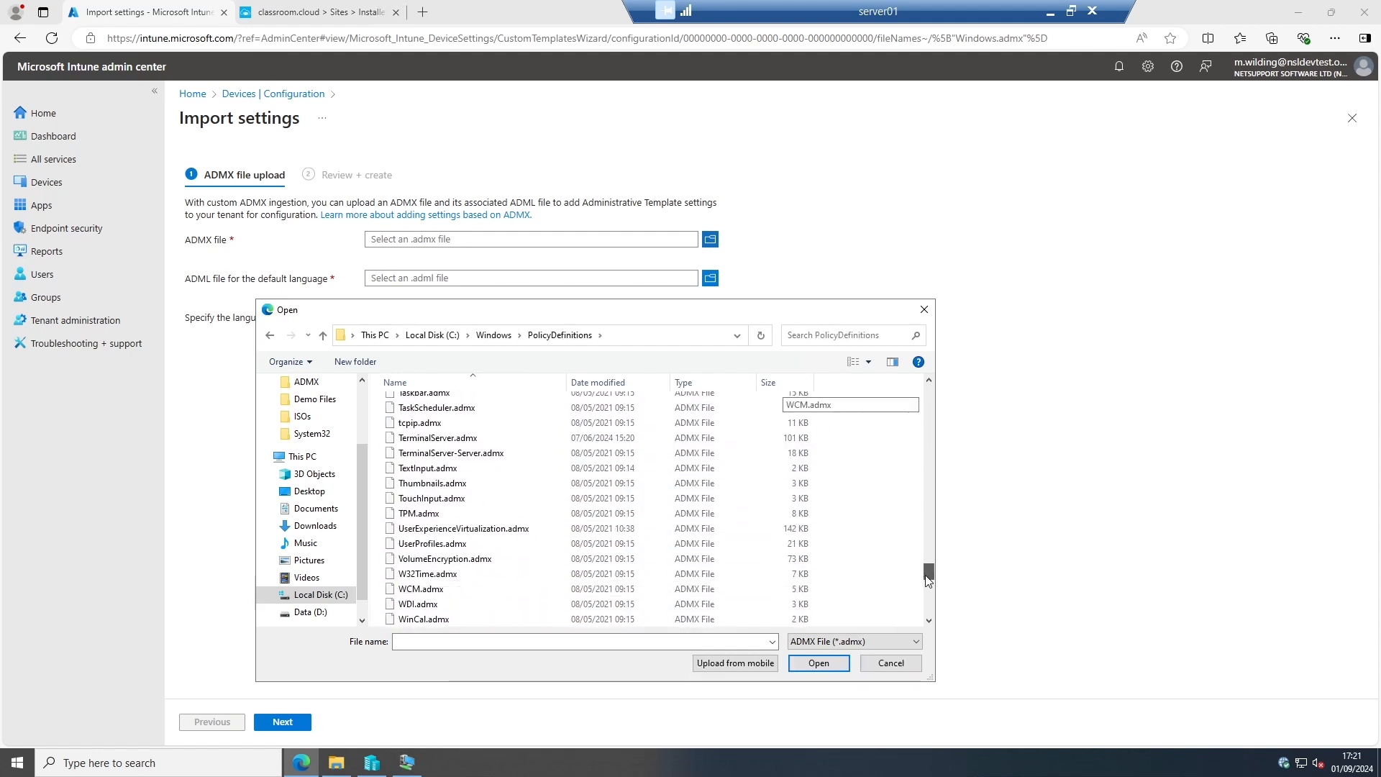
scroll(414, 569, down, 2)
click(411, 559)
click(820, 666)
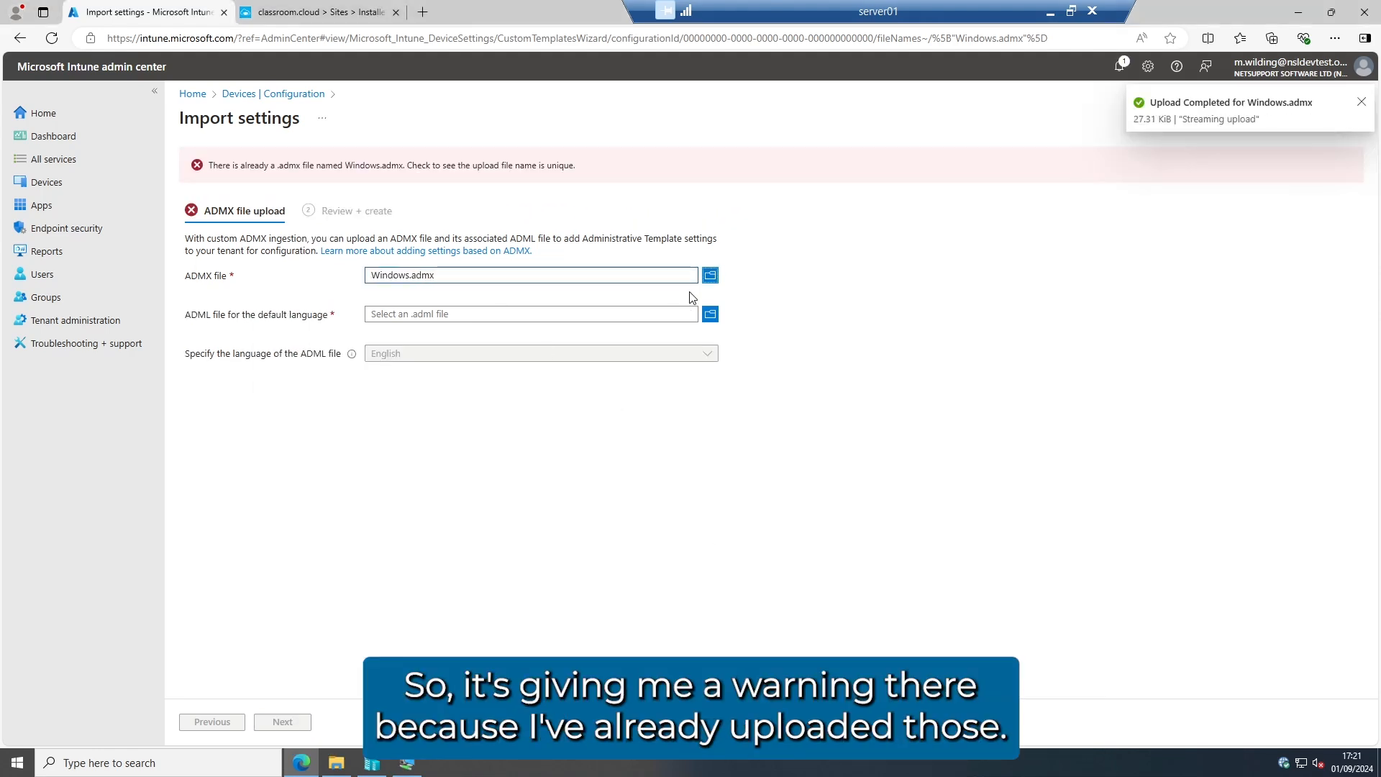
Choose Windows.adml from the en-US subfolder of PolicyDefinitions as the default-language ADML file, and return to the device configuration without creating the import.
click(703, 317)
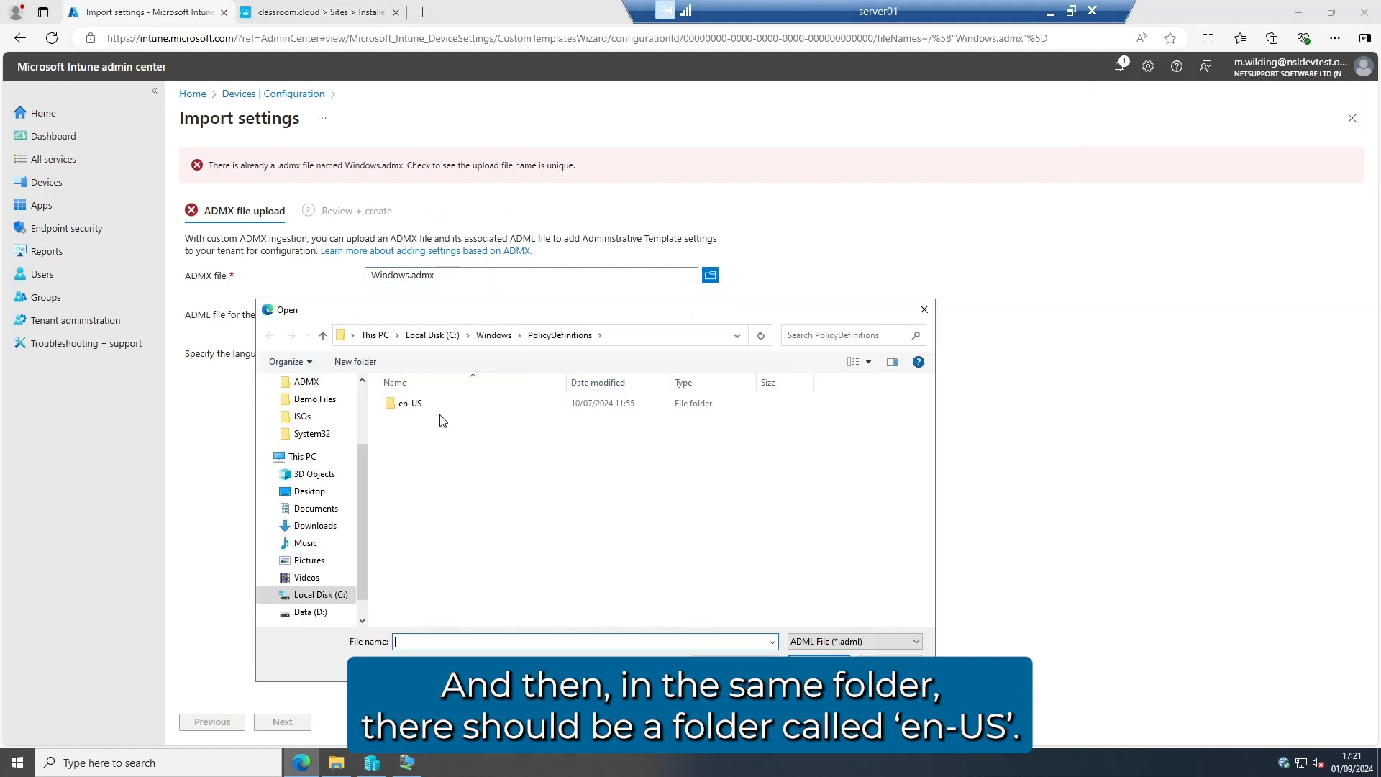
double_click(401, 405)
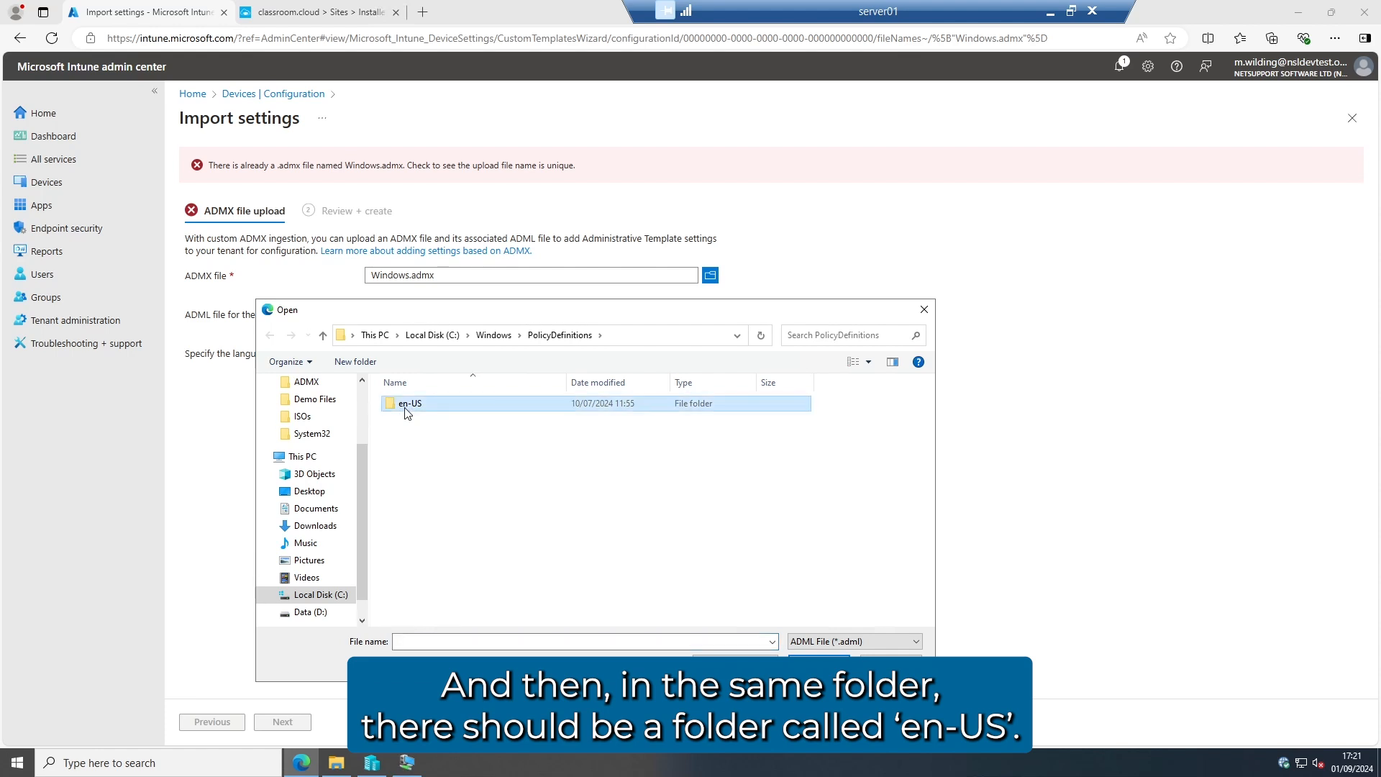
scroll(579, 565, down, 3)
scroll(579, 564, down, 20)
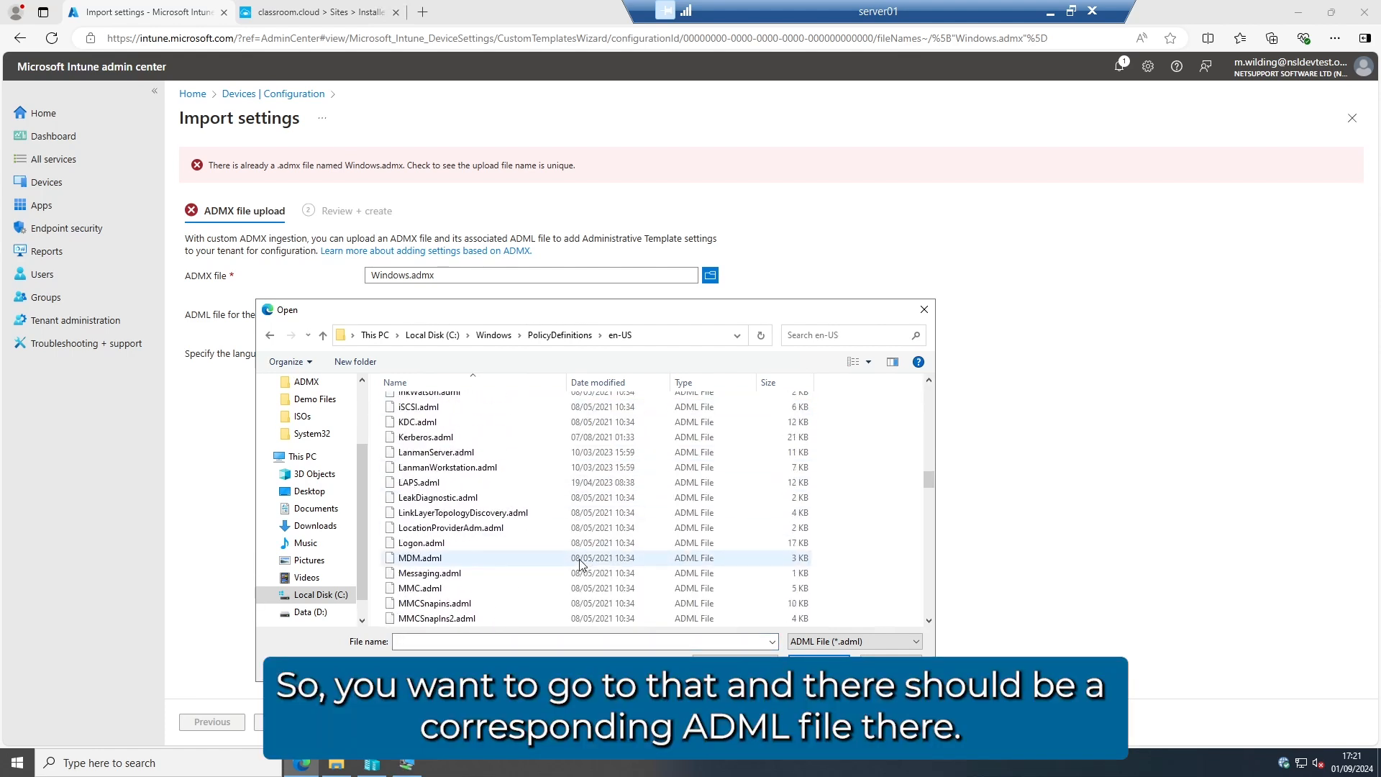
scroll(580, 565, down, 13)
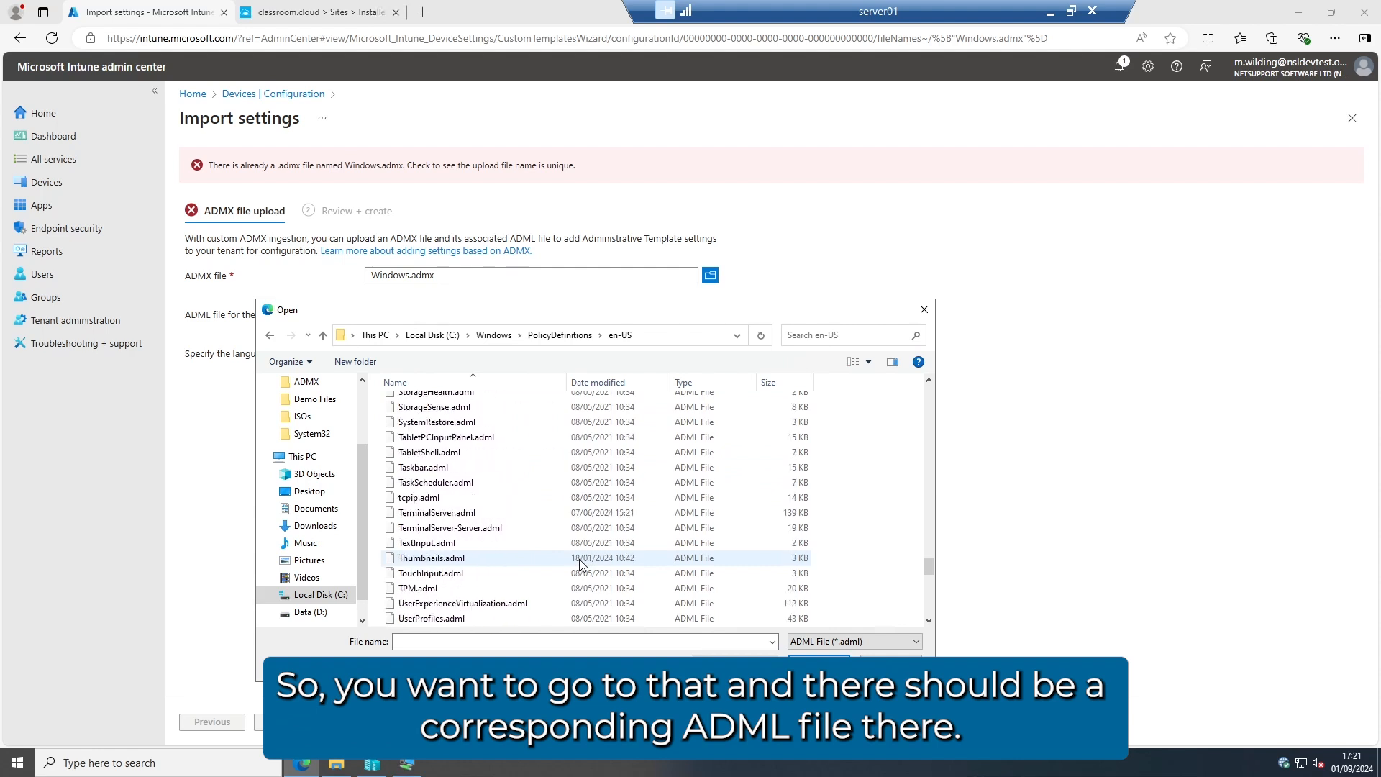
scroll(528, 589, down, 1)
click(446, 573)
click(816, 663)
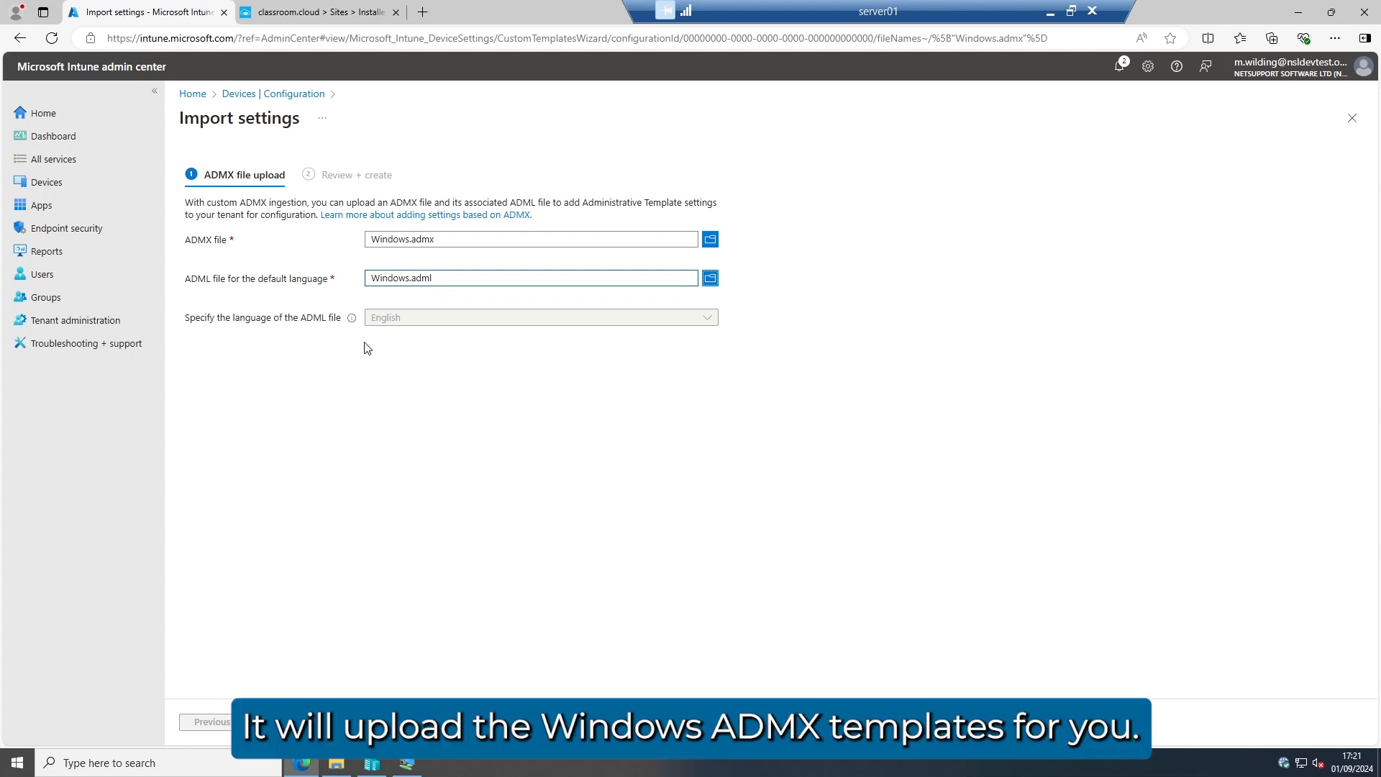
click(295, 95)
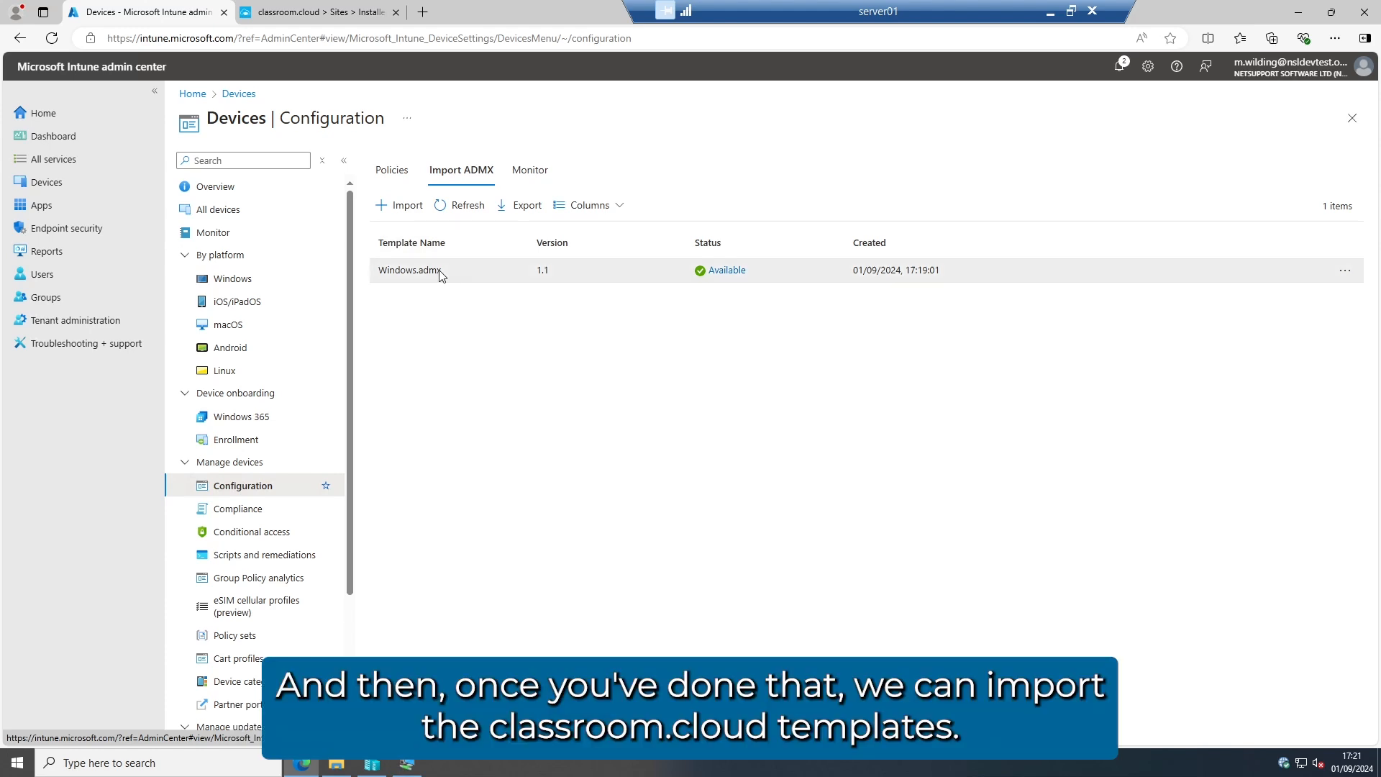
Start a new ADMX import with classroom_cloud_Machine_Student.admx from the desktop folder Demo Files\ADMX\classroom.cloud ADMX.
click(395, 208)
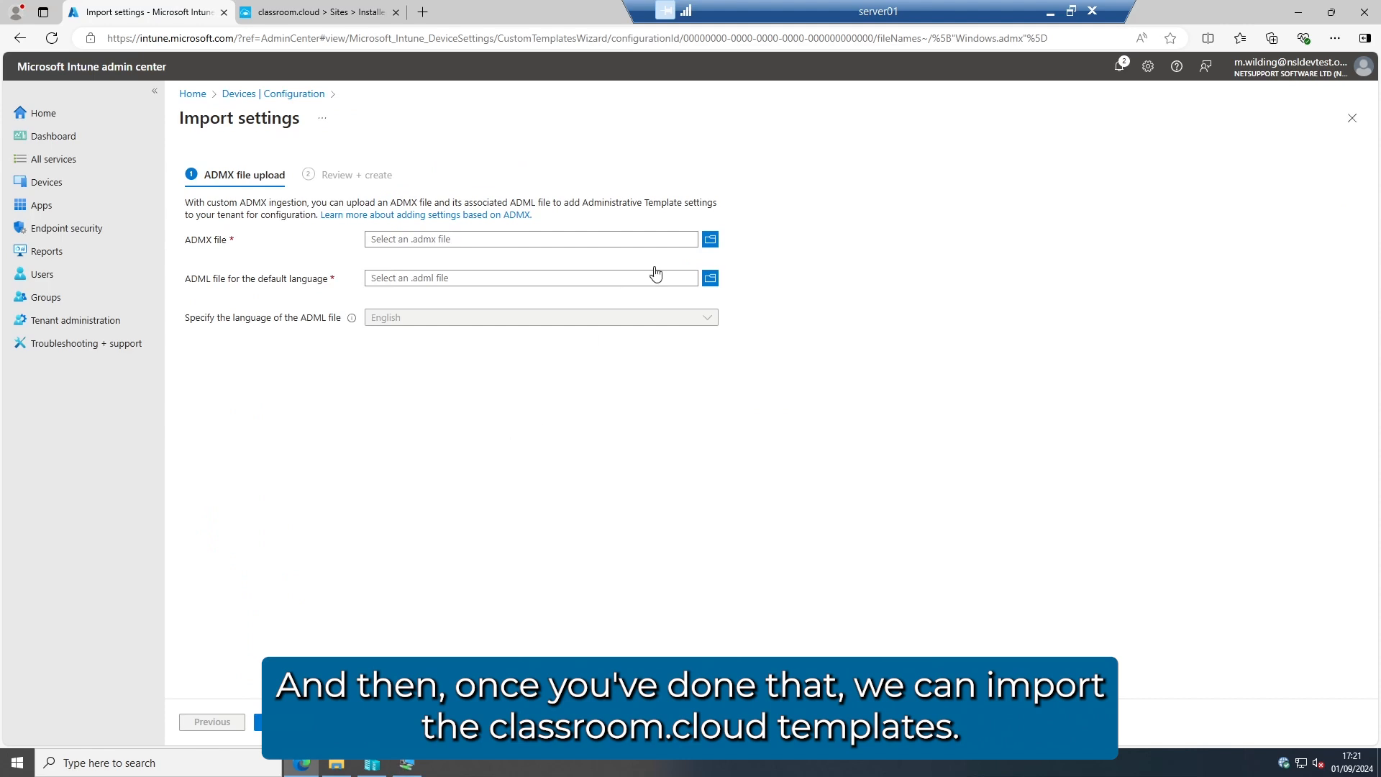
click(710, 242)
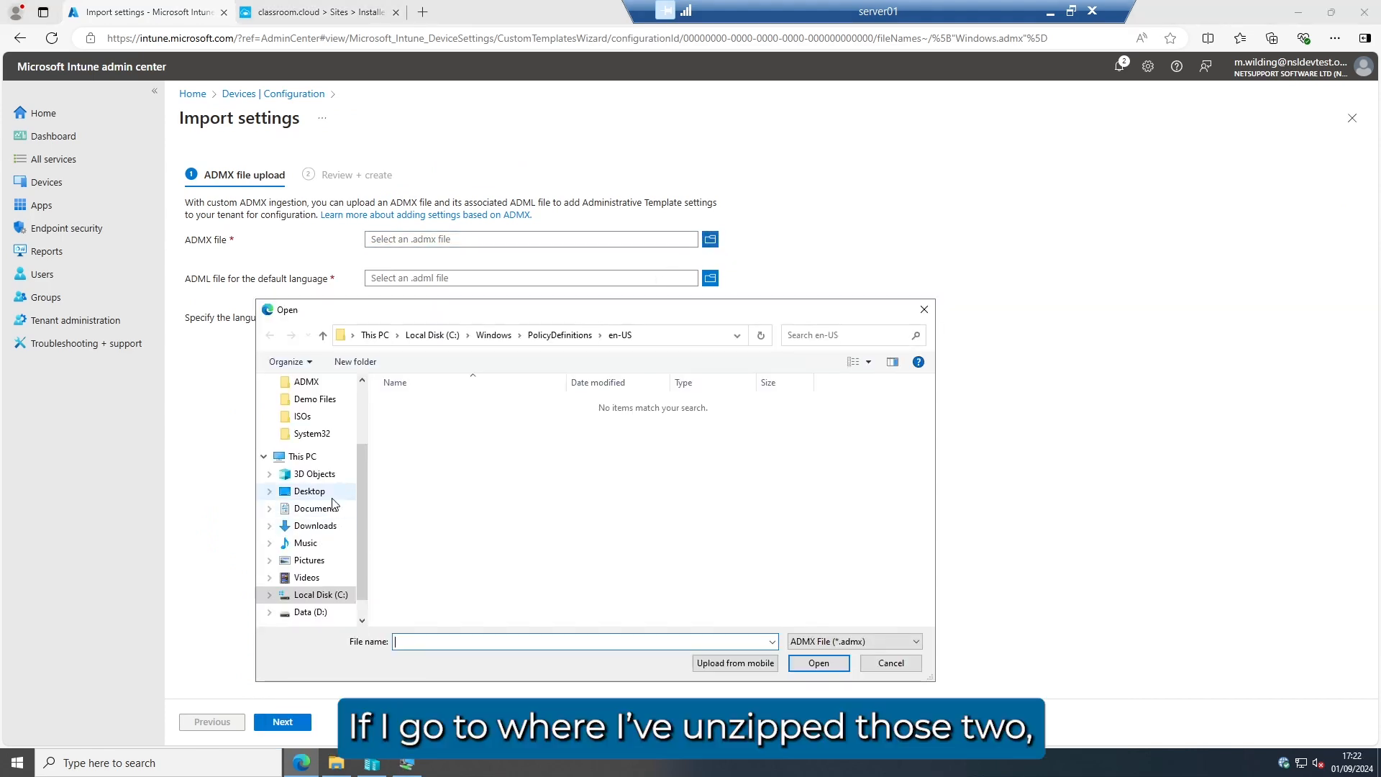
click(309, 491)
double_click(425, 404)
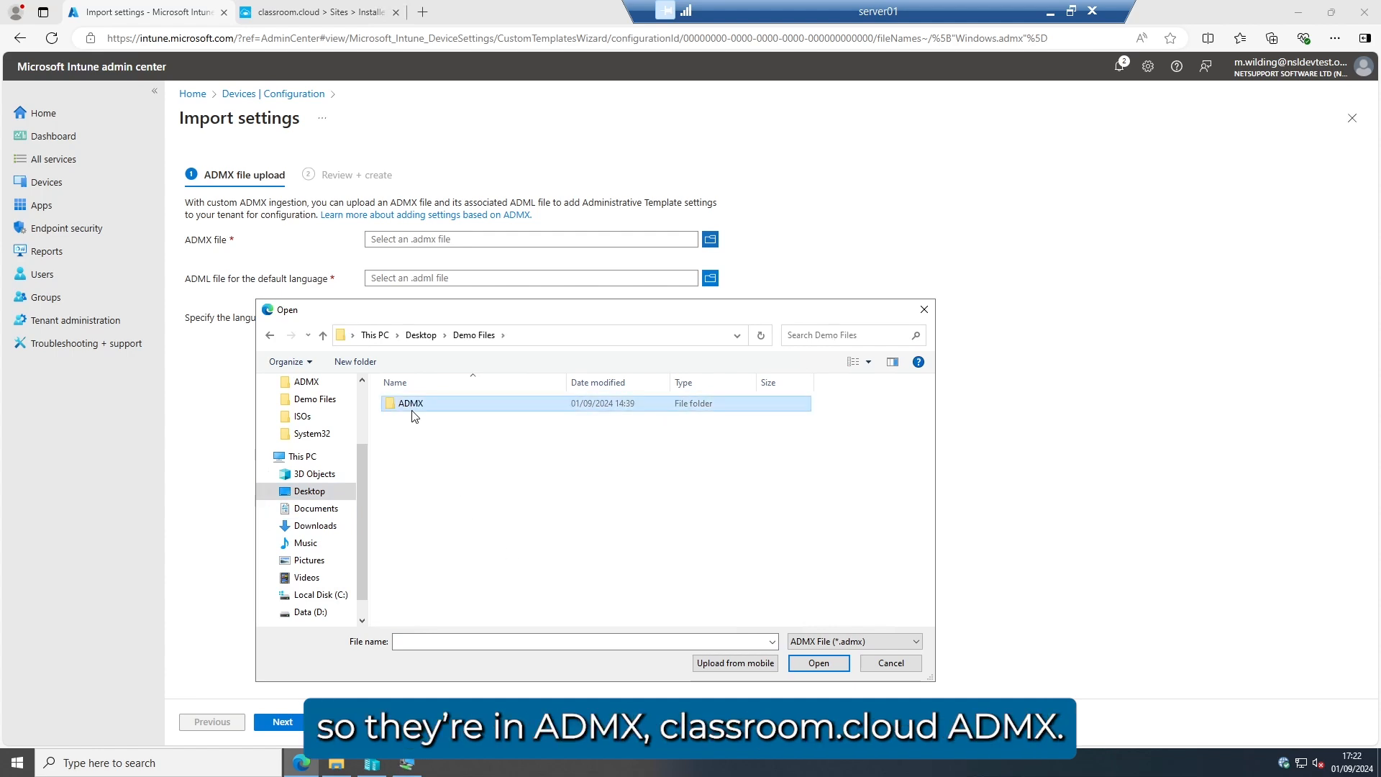
double_click(414, 407)
double_click(478, 403)
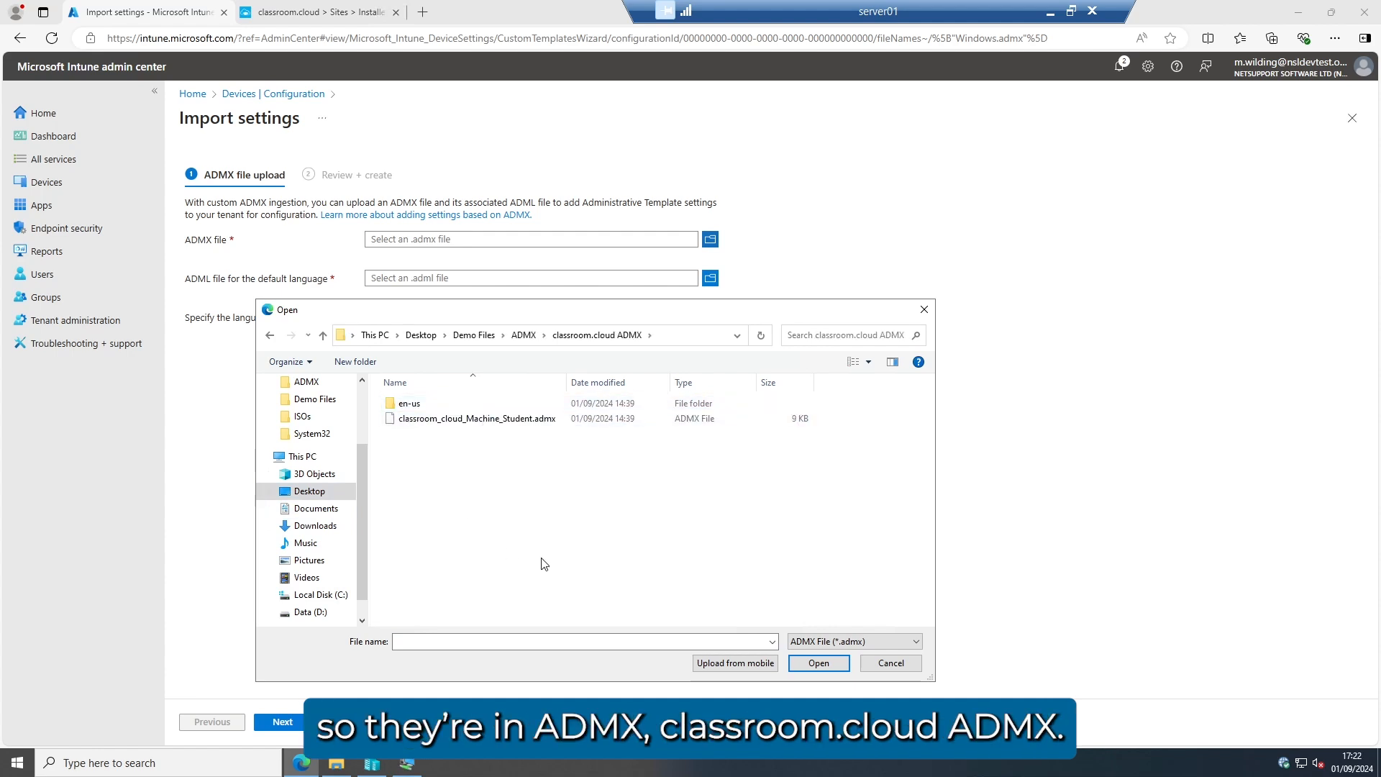
click(541, 424)
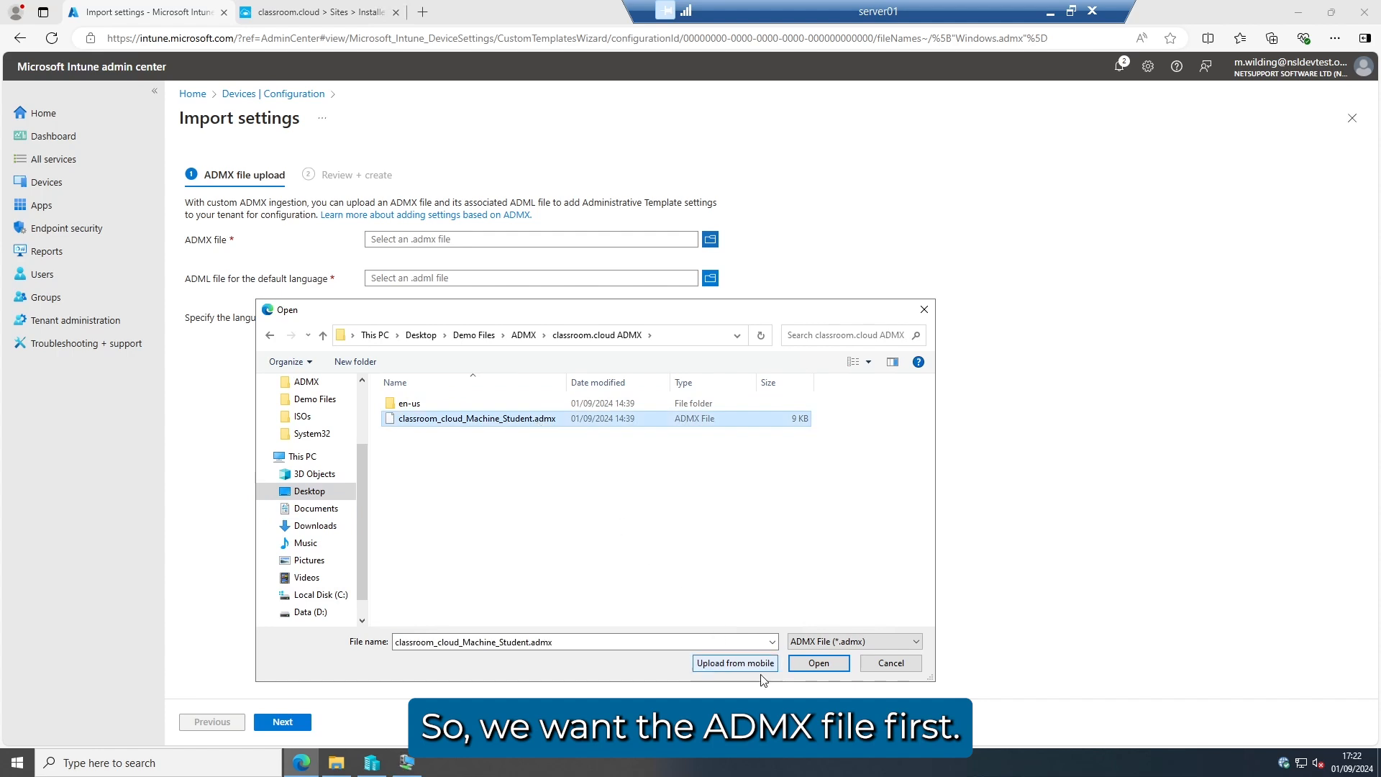
click(806, 663)
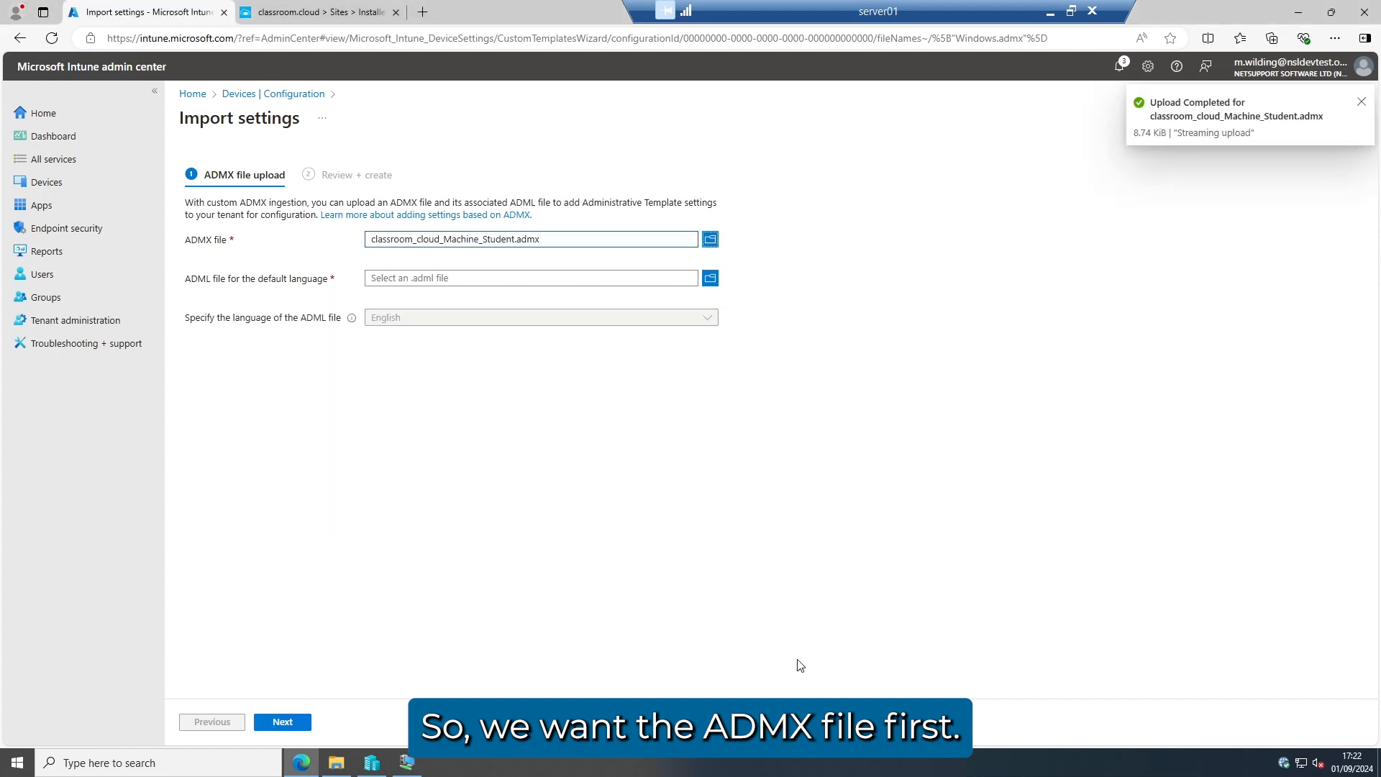
Add classroom_cloud_Machine_Student.adml from the en-us folder as the default-language ADML file and create the import.
click(710, 278)
click(395, 403)
double_click(402, 405)
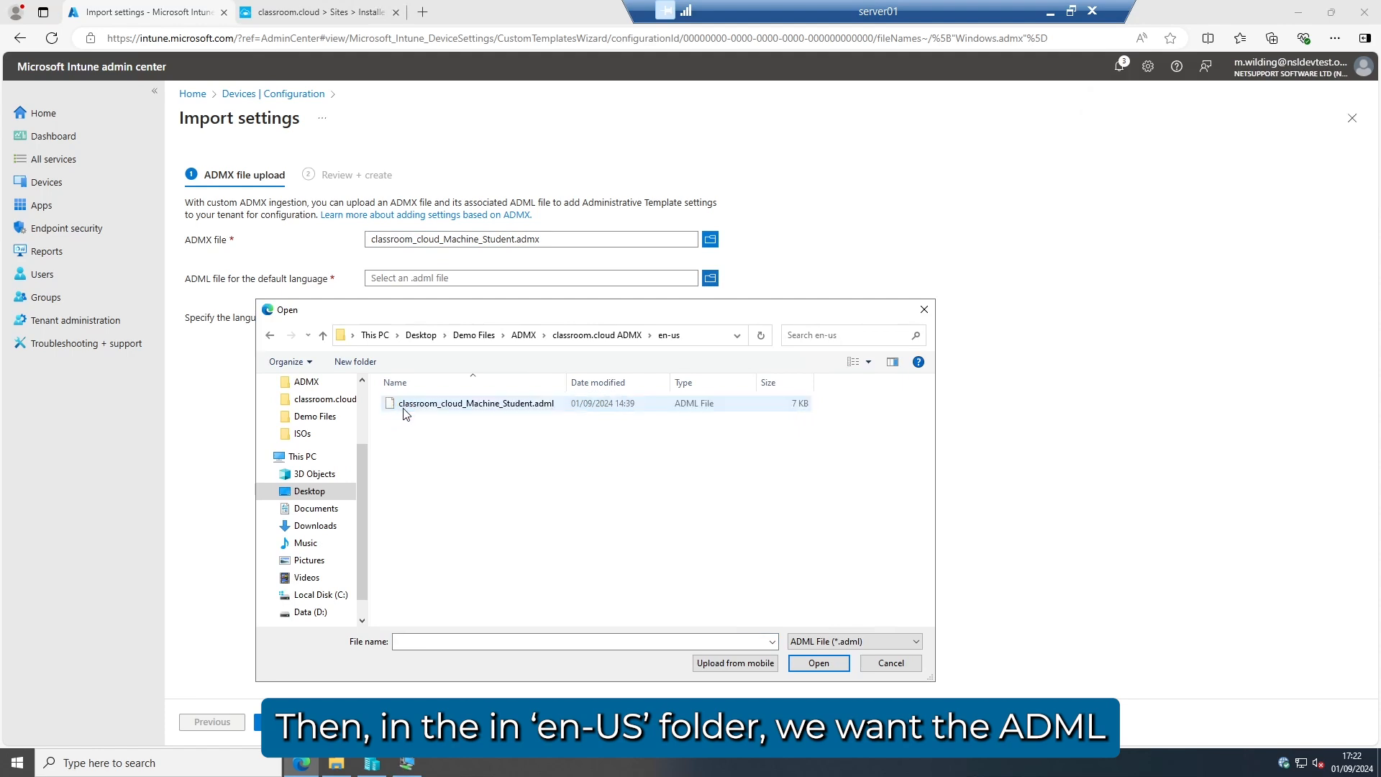
click(457, 407)
click(813, 663)
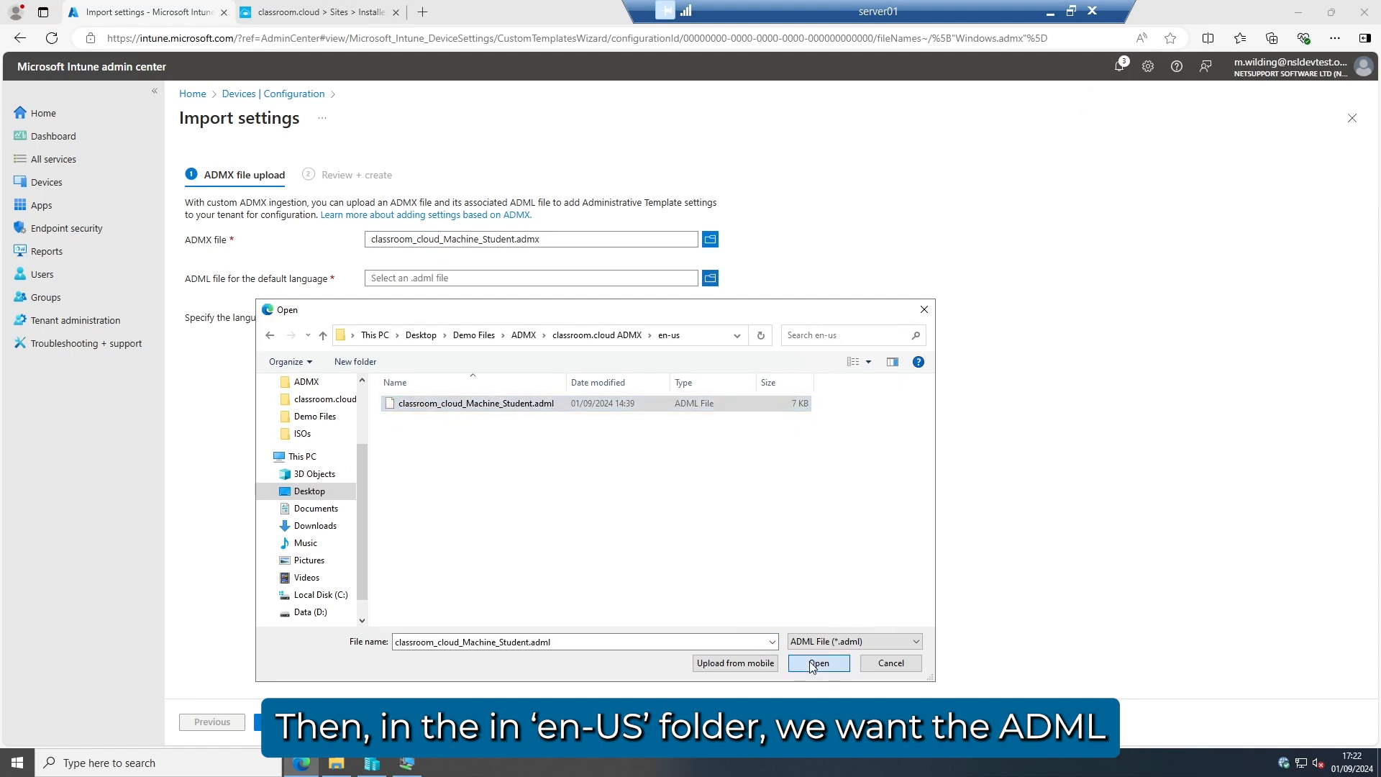
click(281, 723)
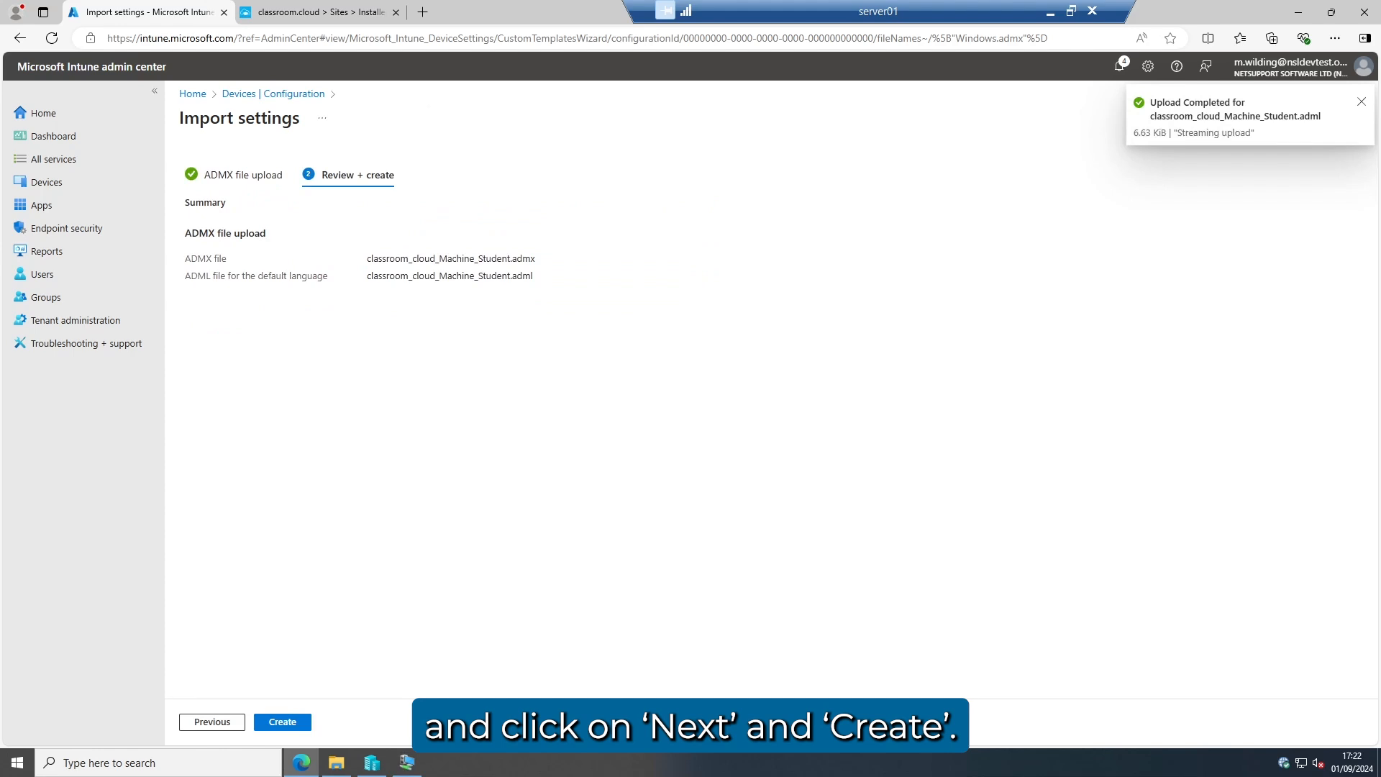
click(284, 720)
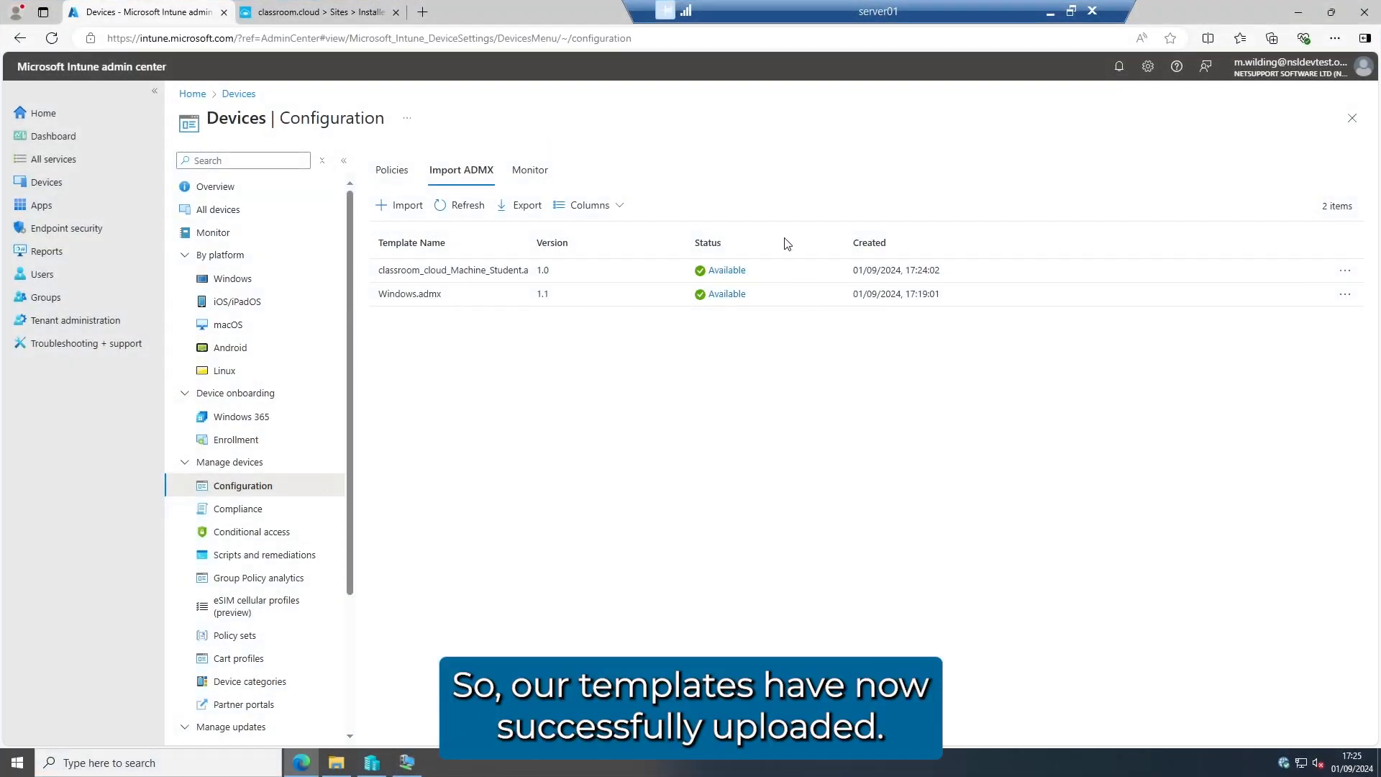
Create a new configuration policy for Windows 10 and later, using the Imported Administrative templates (Preview) template.
click(404, 173)
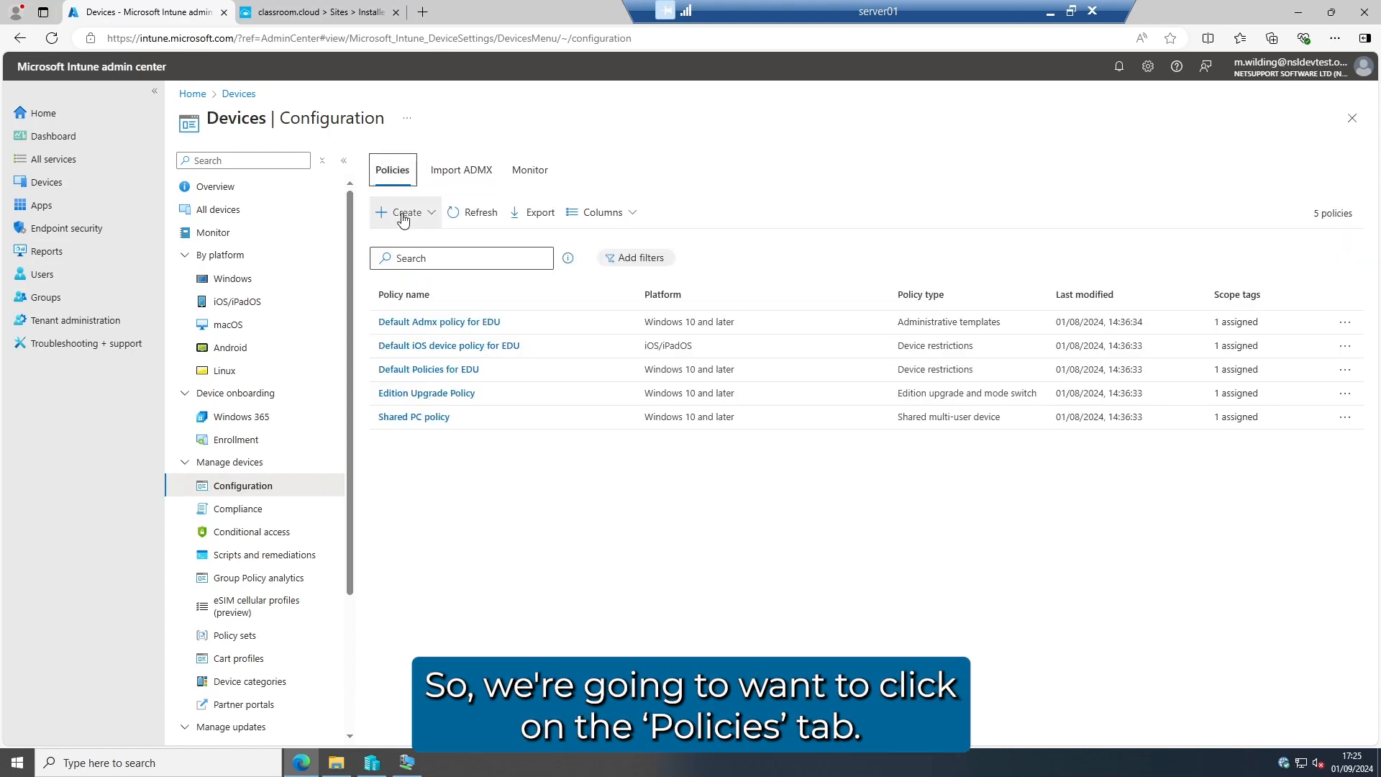
click(403, 213)
click(423, 239)
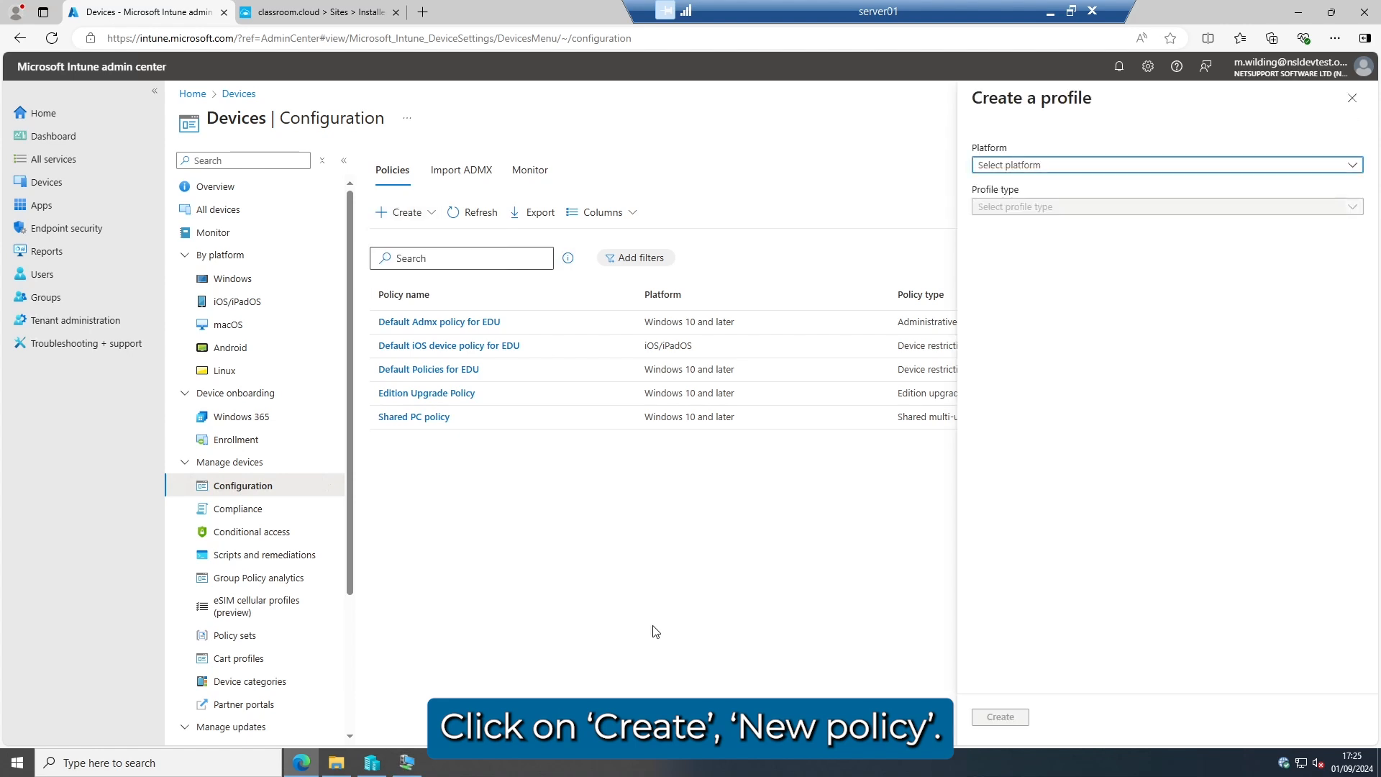
click(1018, 166)
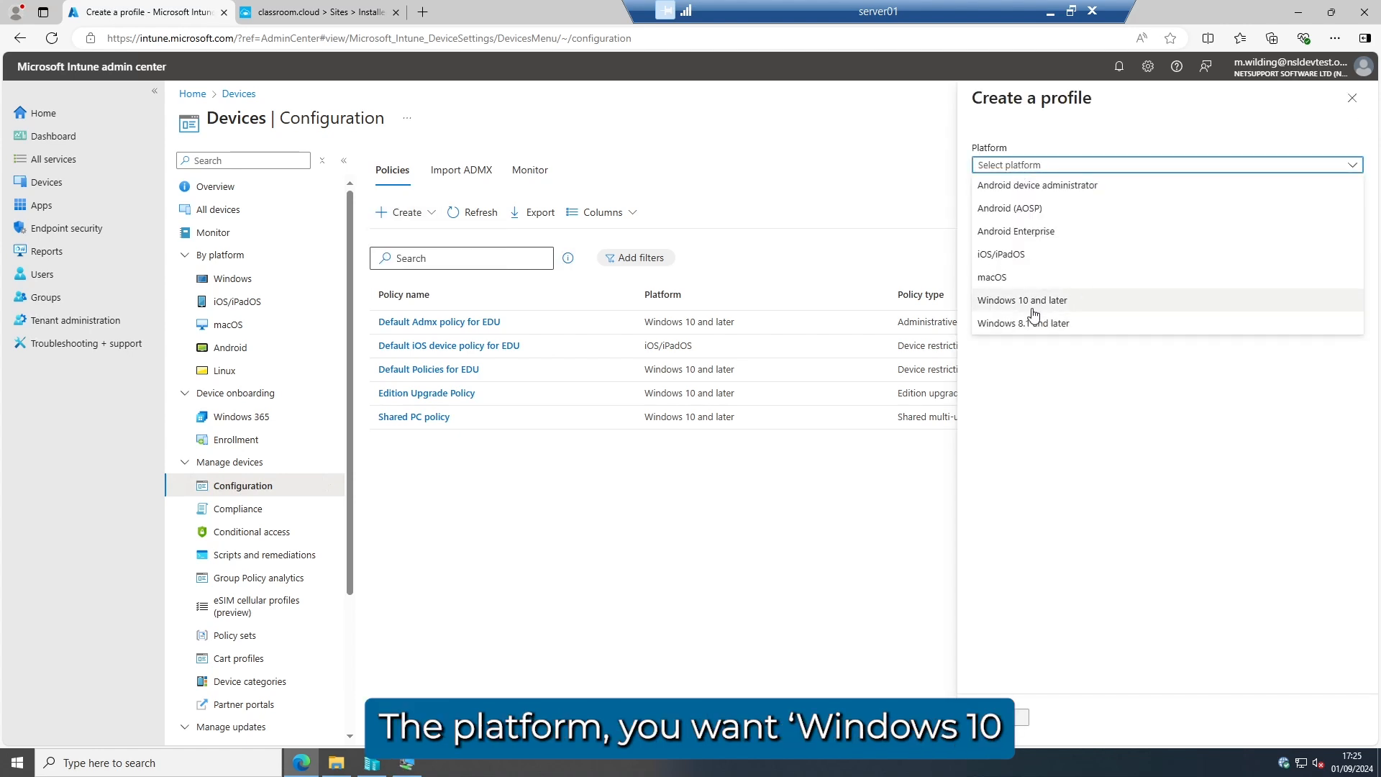
click(1013, 308)
click(1007, 208)
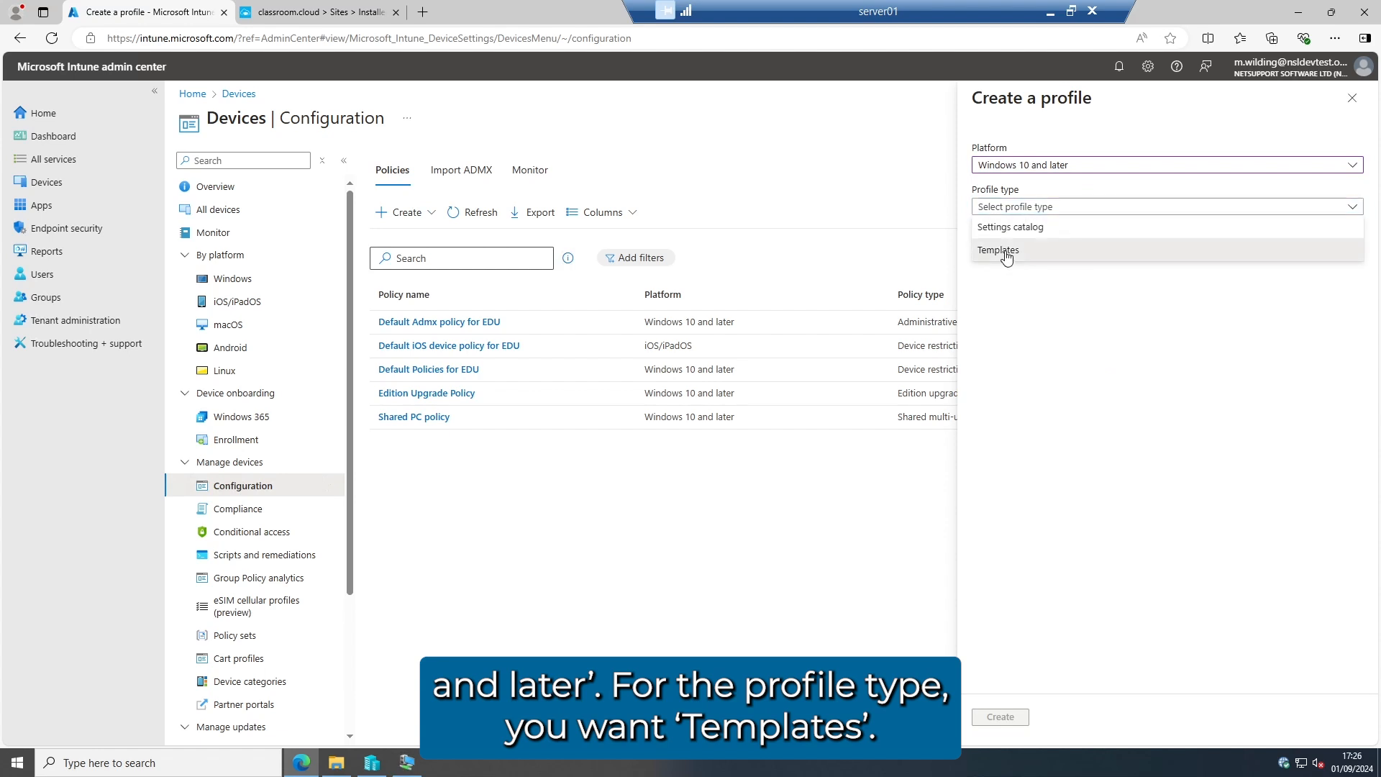
click(1005, 251)
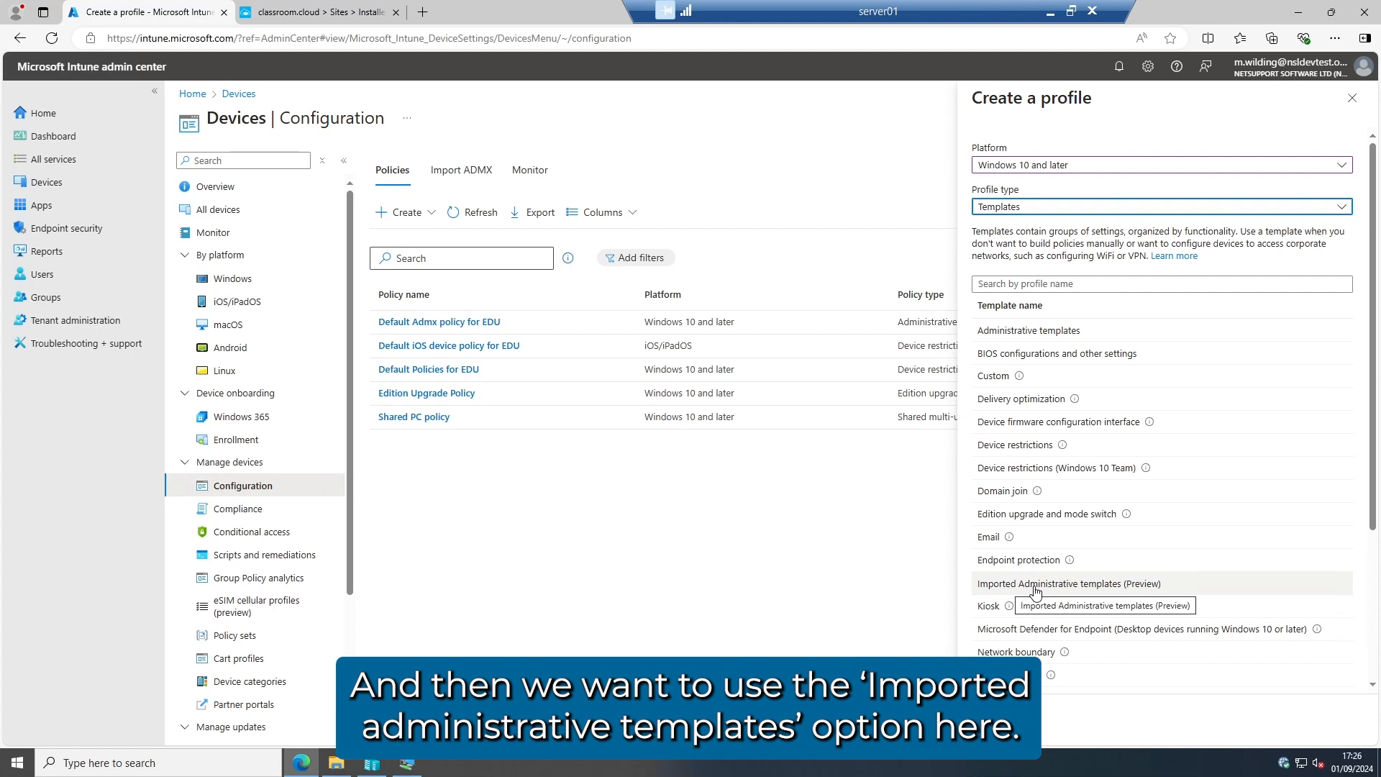
click(1028, 591)
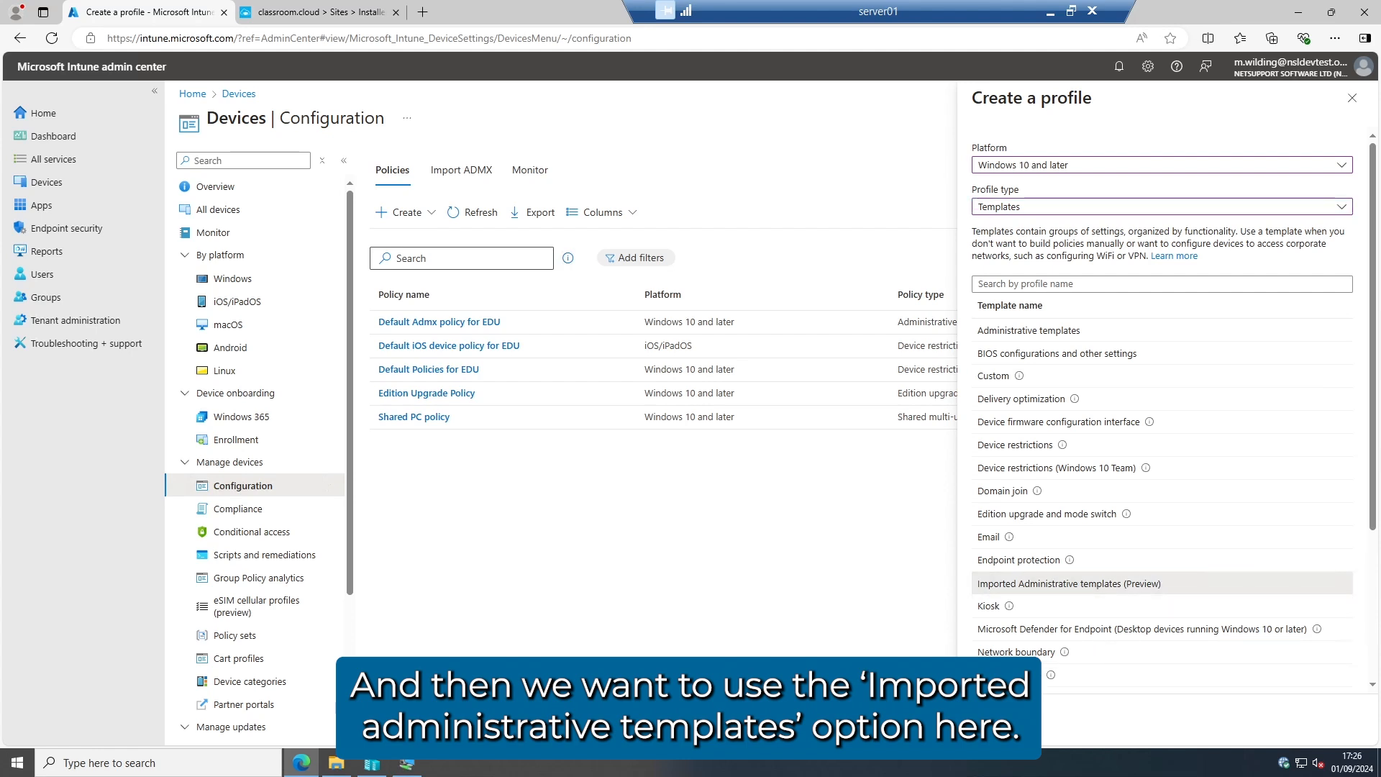
click(971, 714)
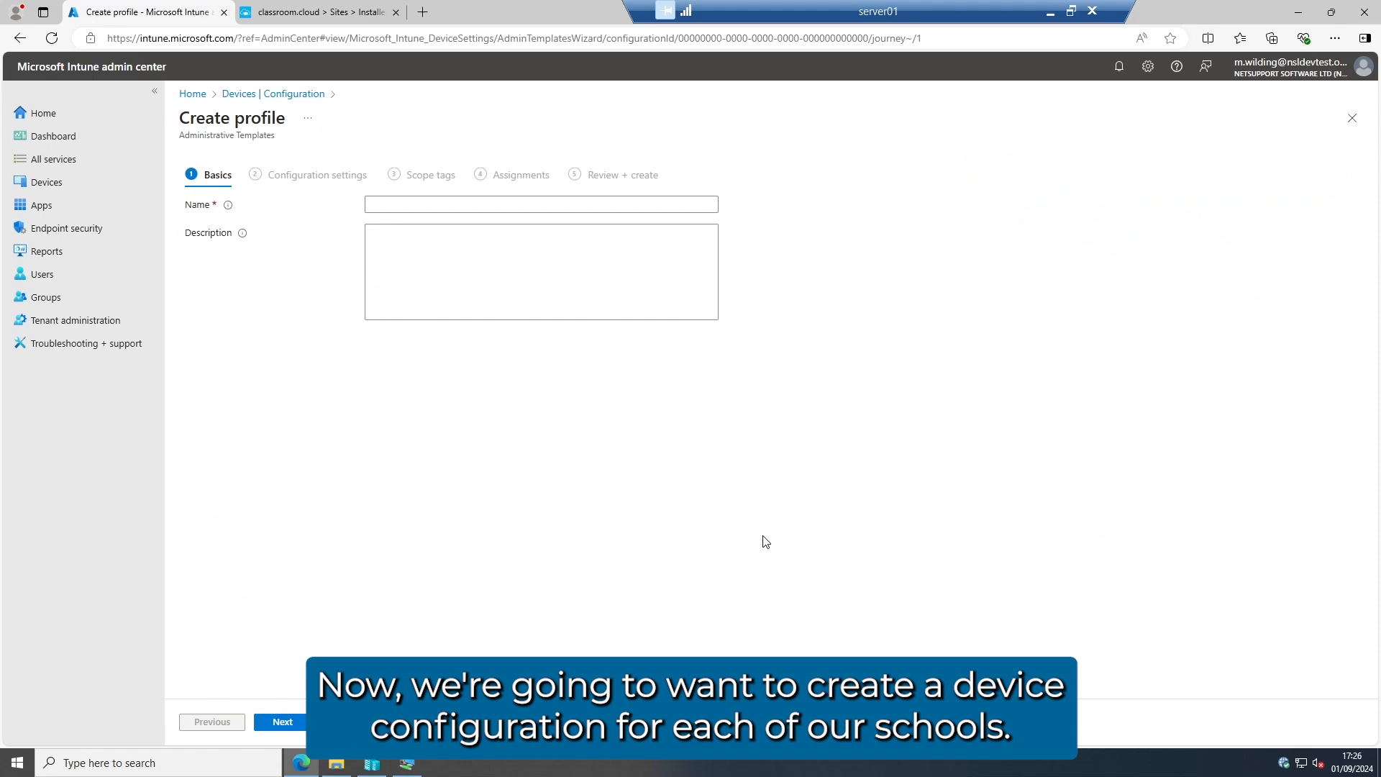
Name the profile classroom.cloud Grange Hill, leave the description blank and proceed to the configuration settings.
click(372, 210)
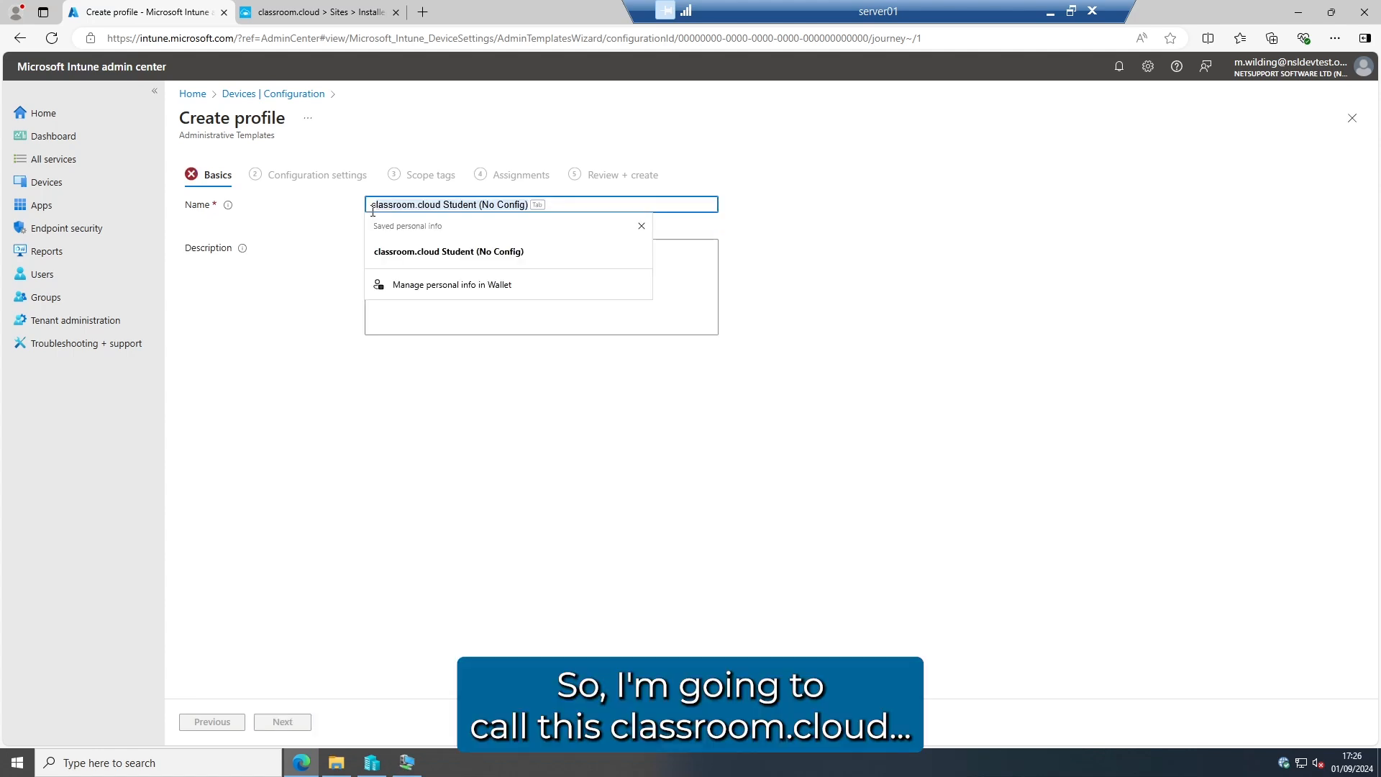
text(classroom.cl)
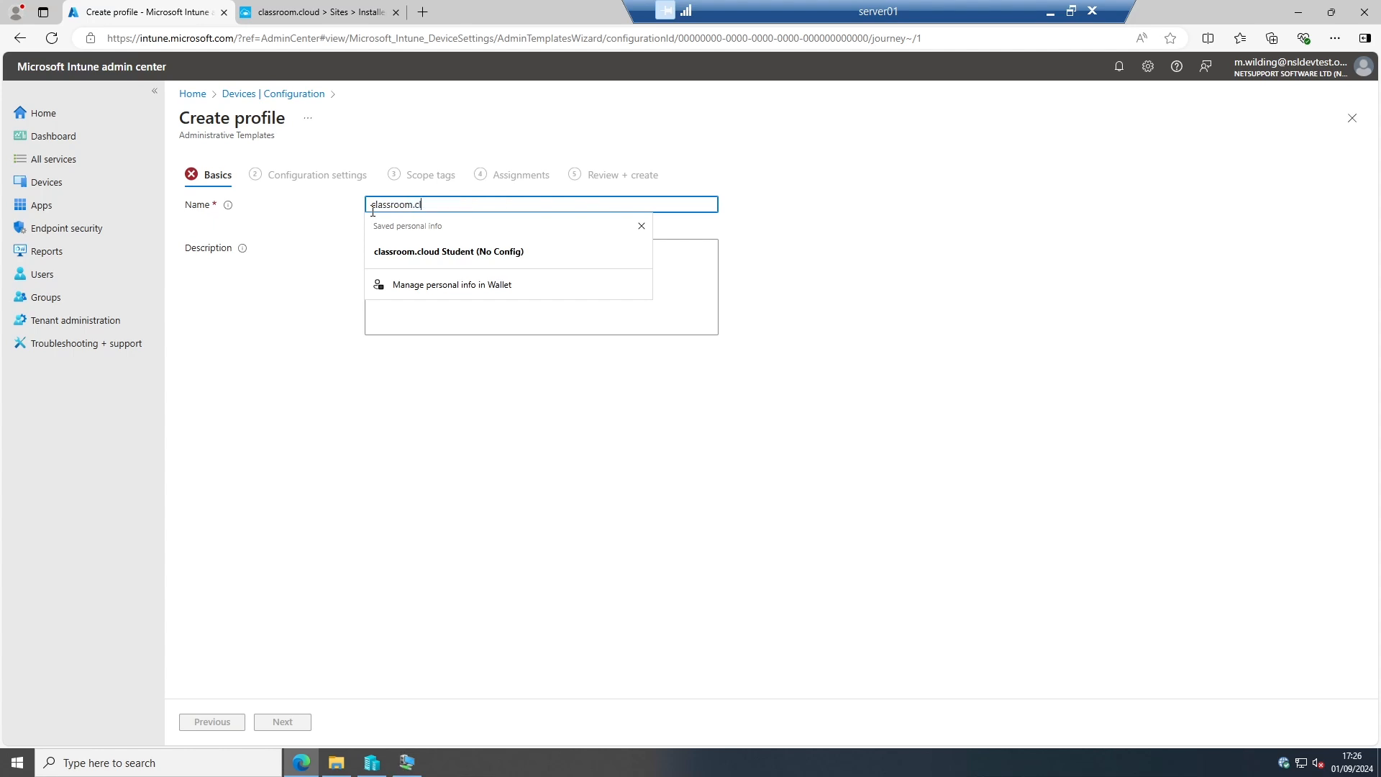
text(oud G)
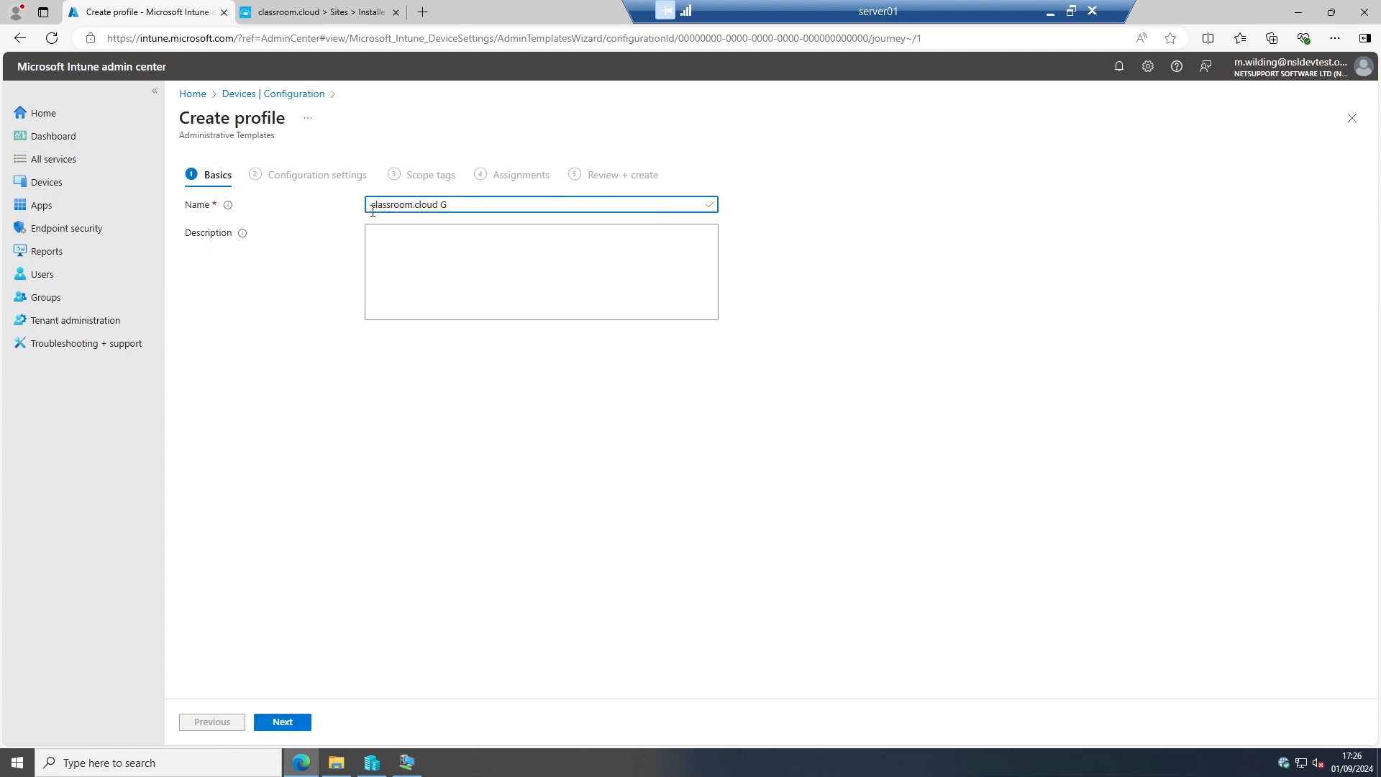
text(range Hill)
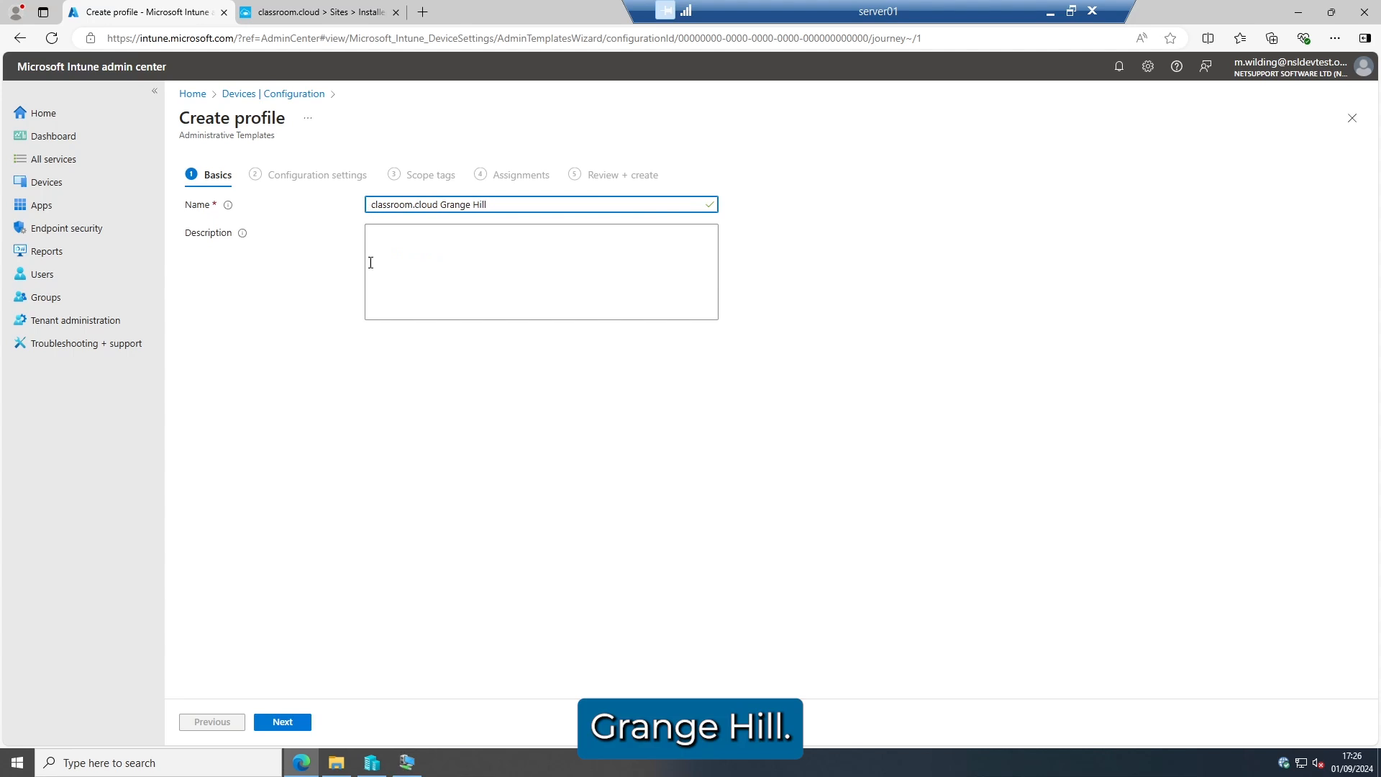
click(282, 722)
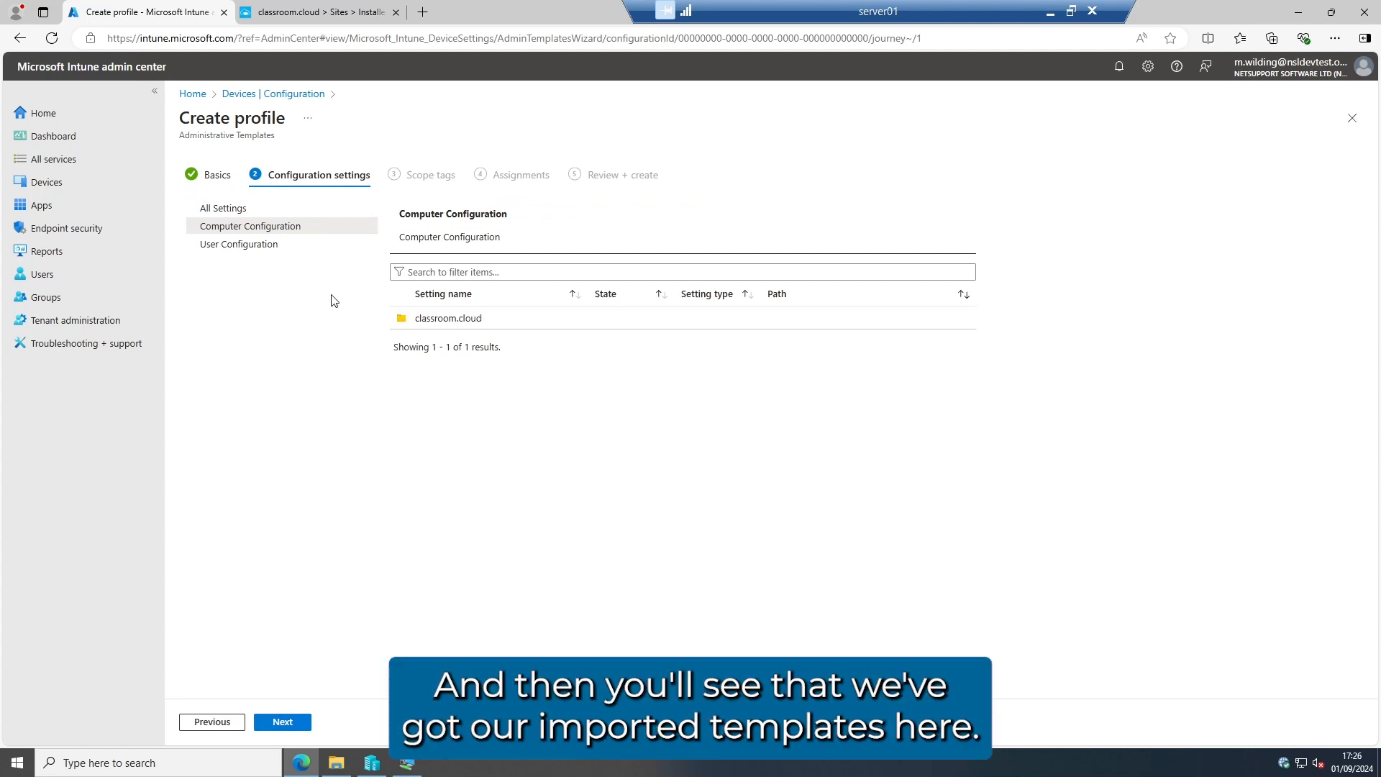
Open the classroom.cloud Student Configuration settings and copy the Grange Hill account ID from the installer page of the classroom.cloud portal.
click(438, 323)
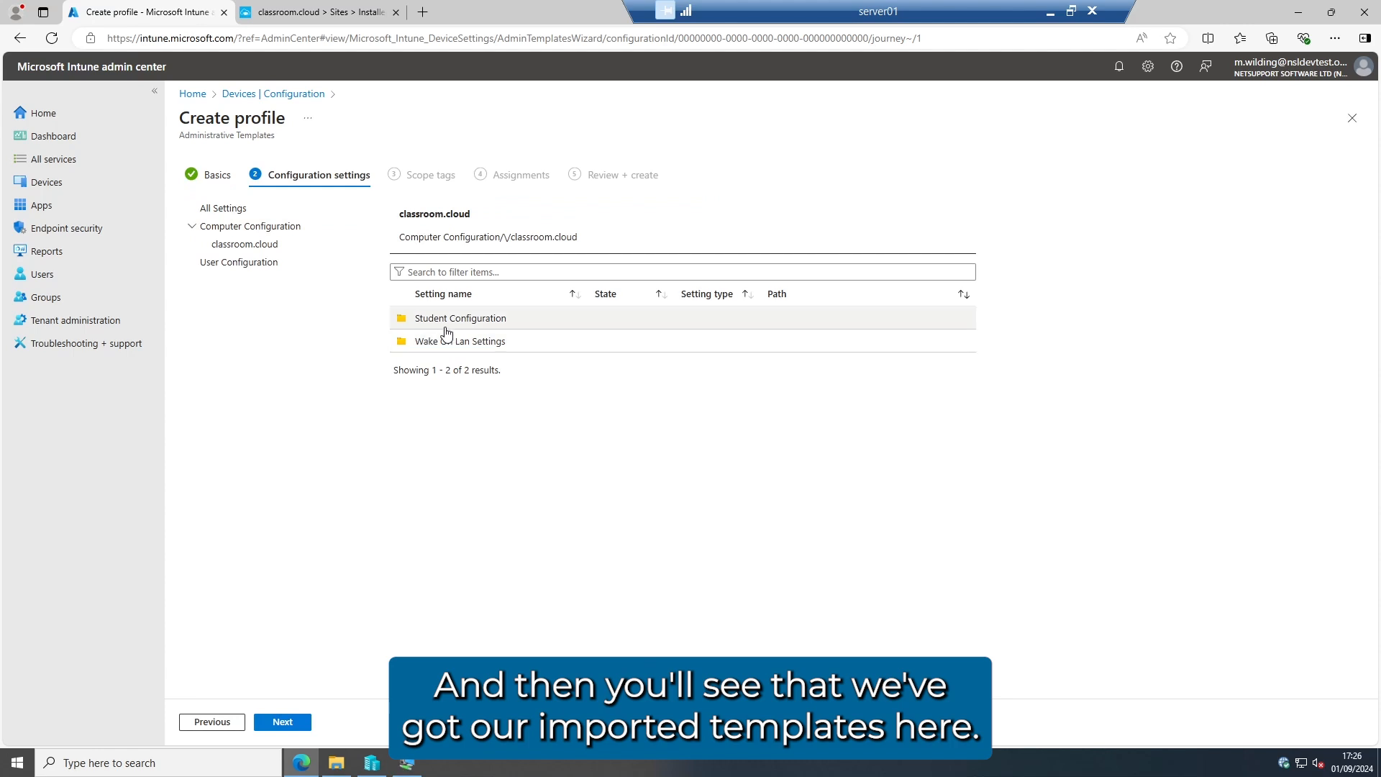
click(457, 328)
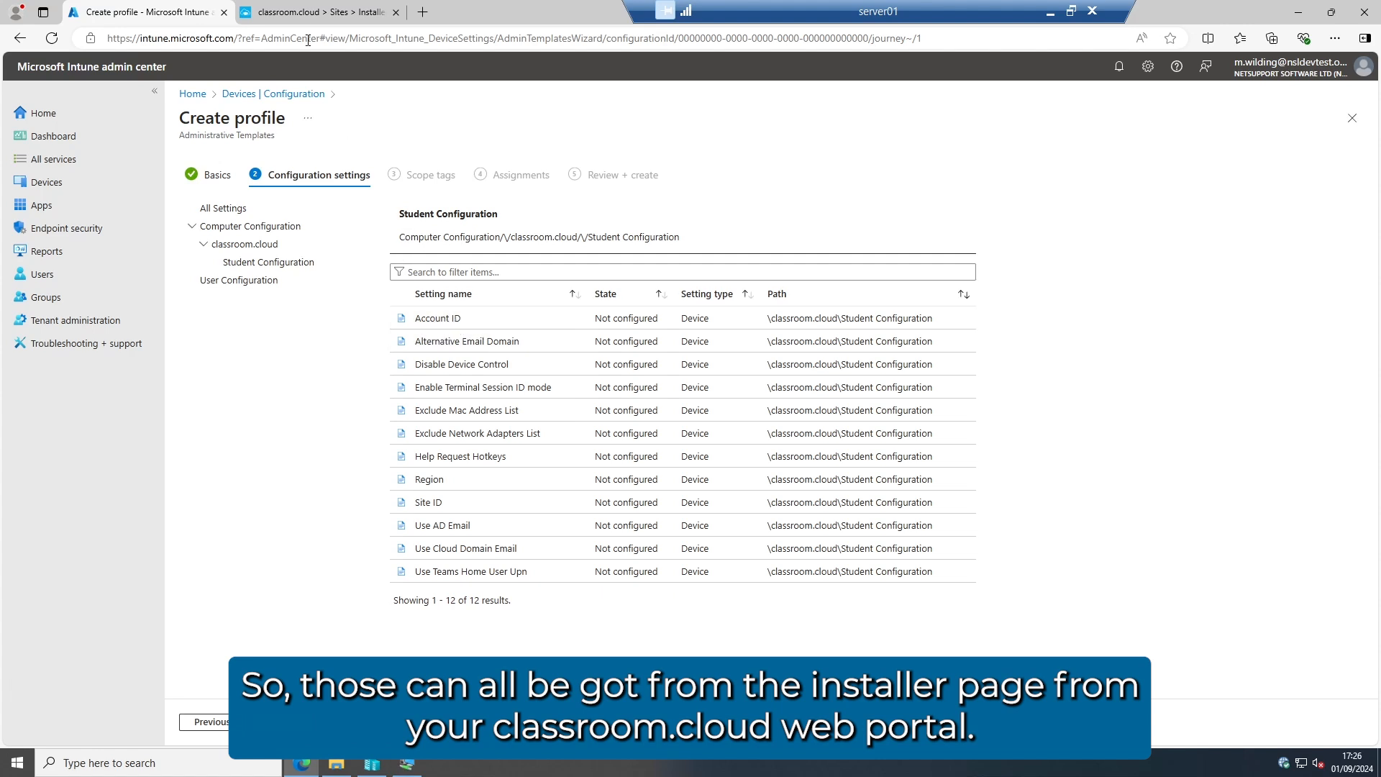
click(317, 13)
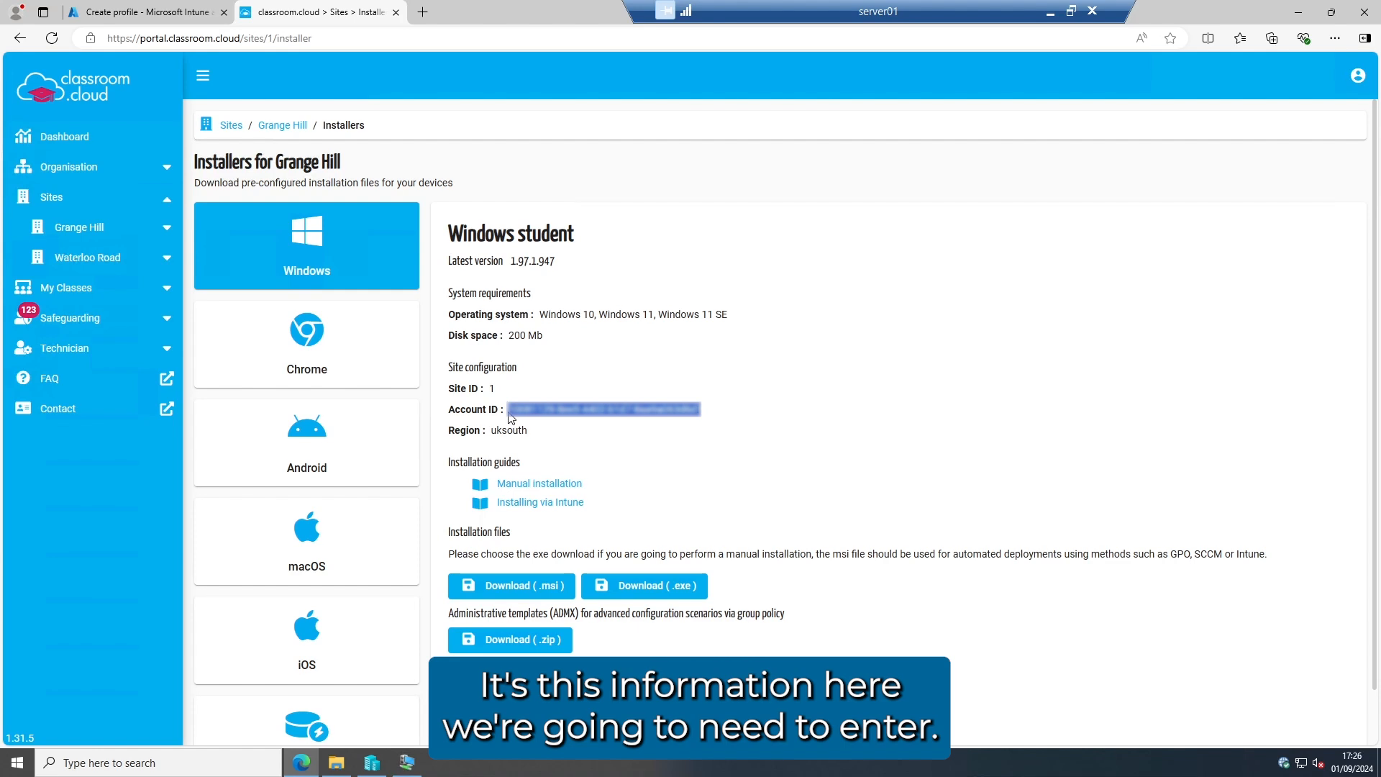
drag(508, 415, 700, 404)
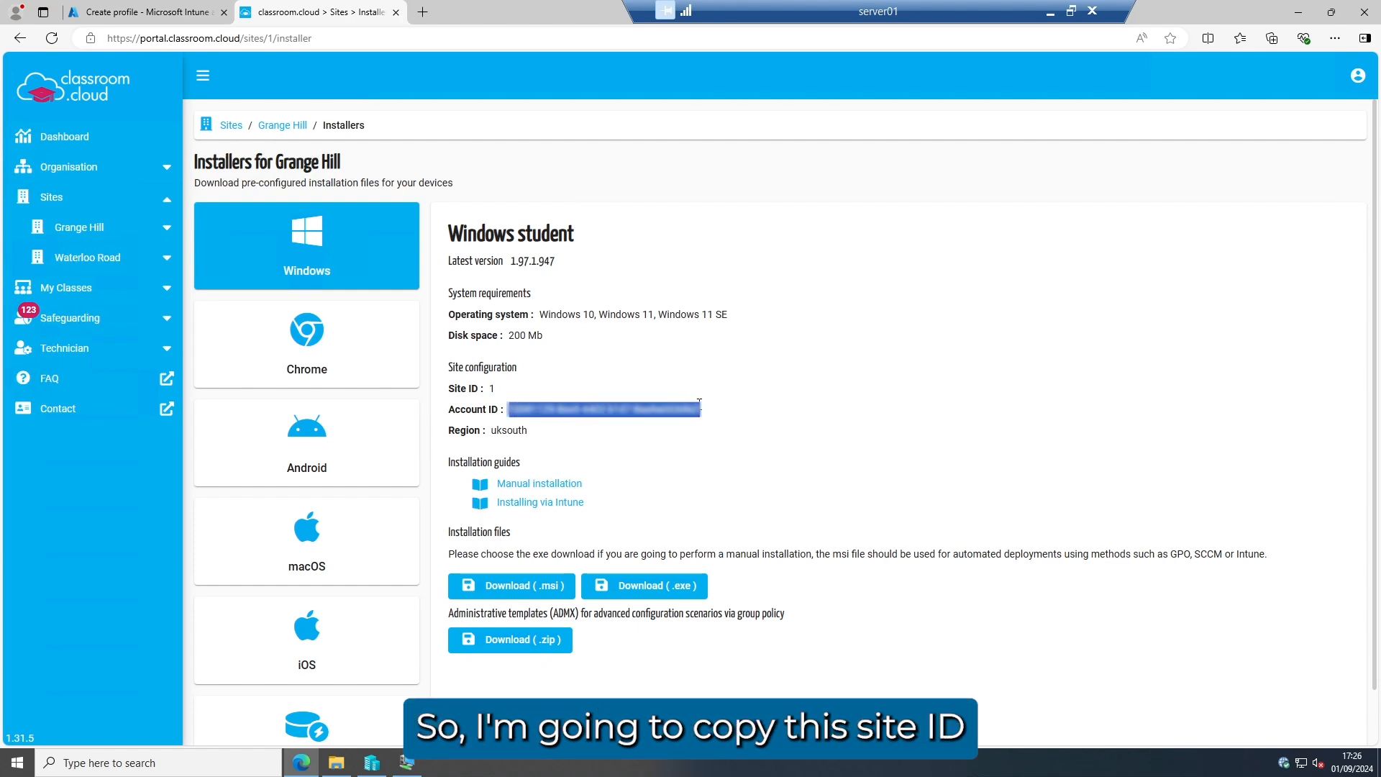
right_click(684, 411)
click(730, 423)
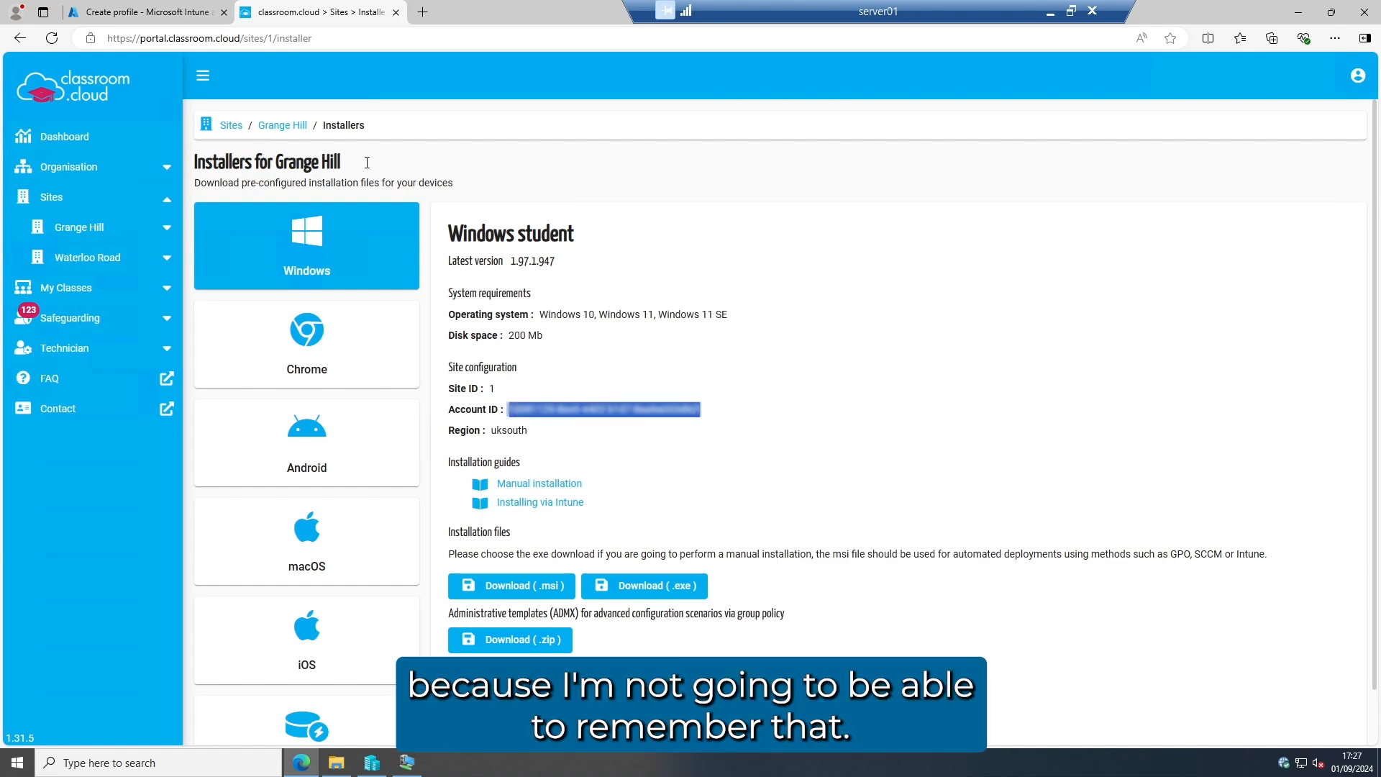
Back in the Intune profile, enable the Account ID setting and paste in the copied account ID.
click(144, 13)
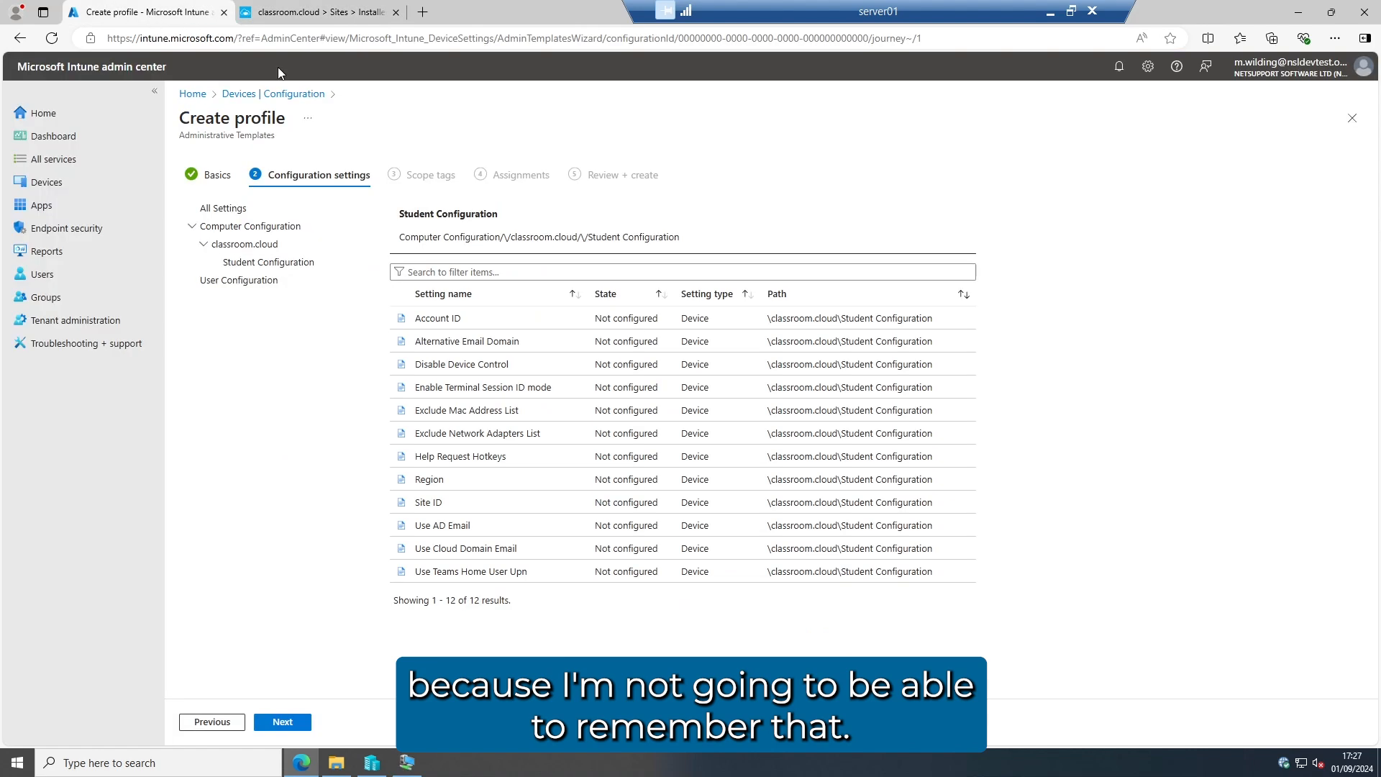
click(452, 324)
click(978, 222)
click(1009, 272)
right_click(1010, 270)
click(1059, 377)
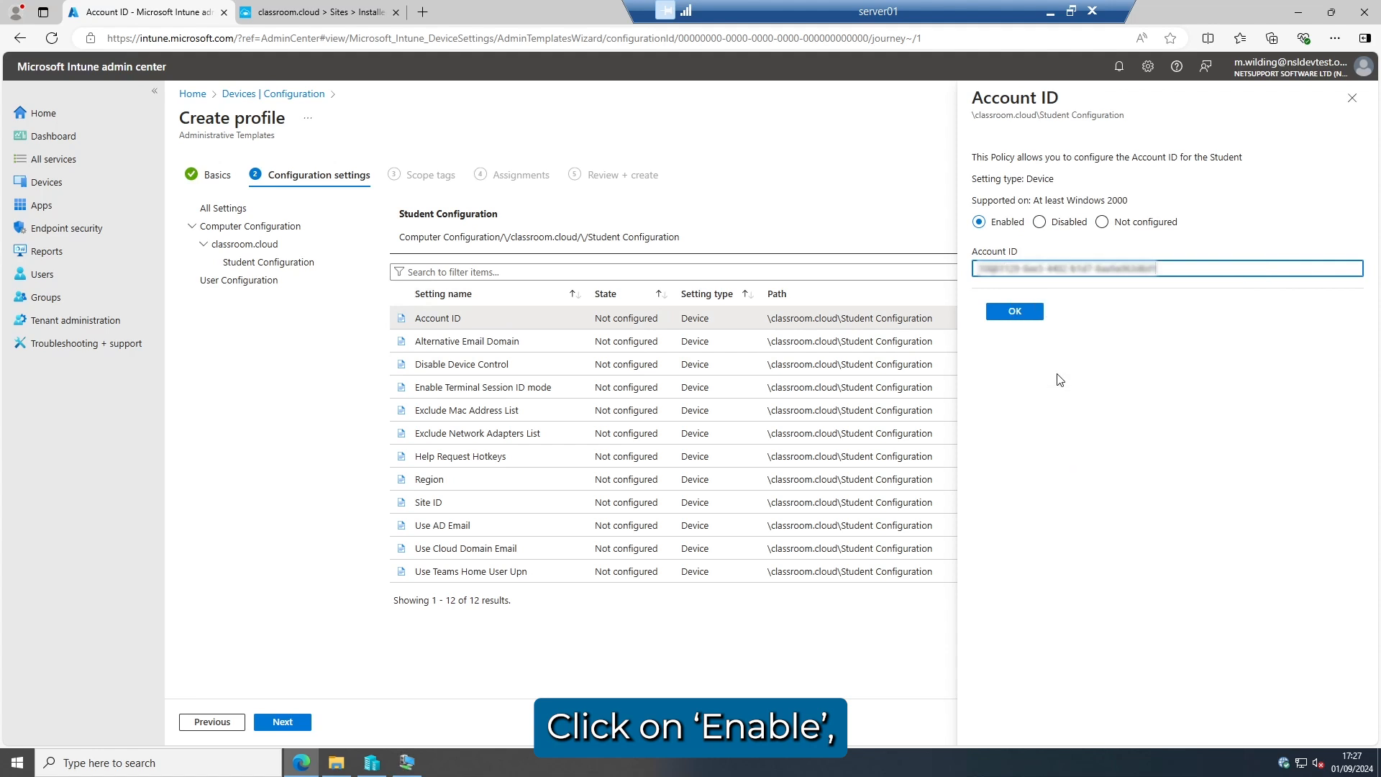
click(1015, 312)
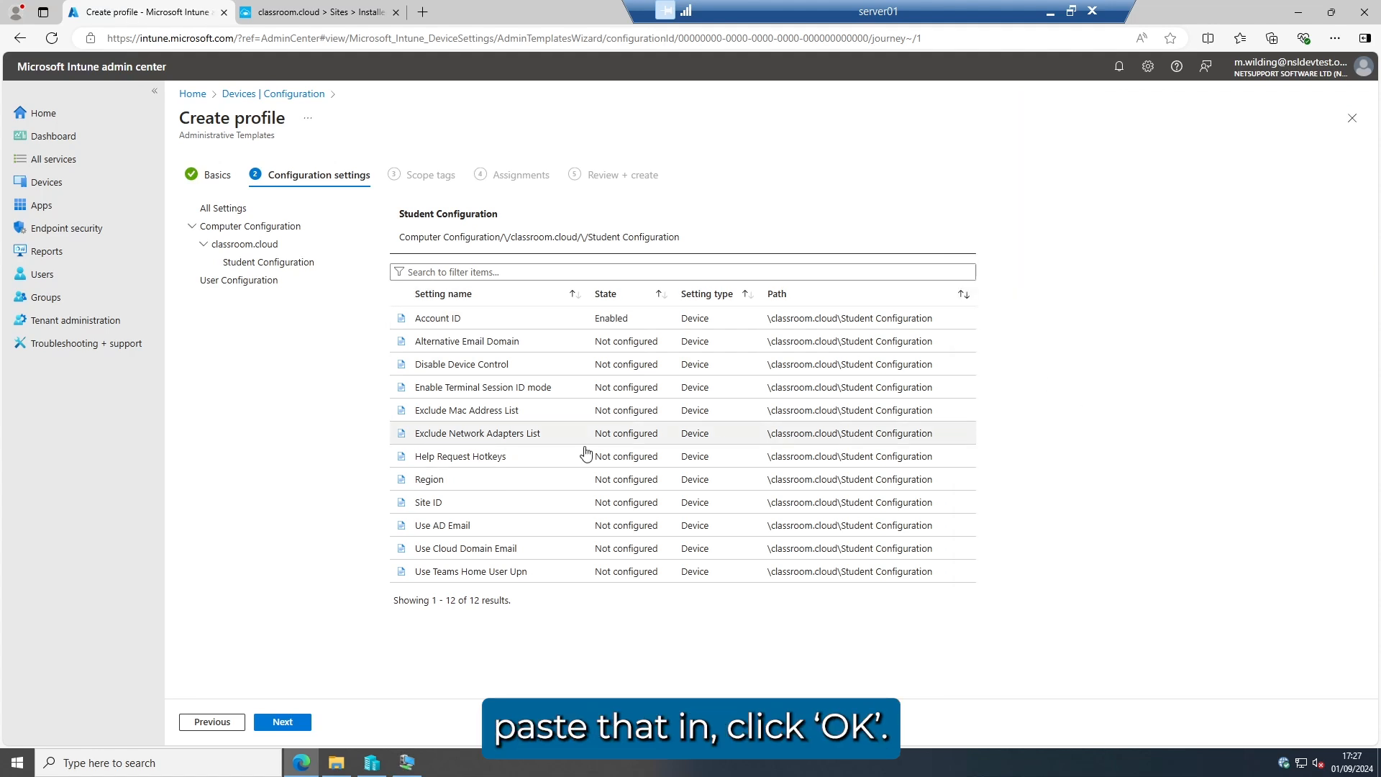
Enable the Region setting and enter the UK South region given on the portal's installer page.
click(441, 482)
click(979, 223)
click(994, 266)
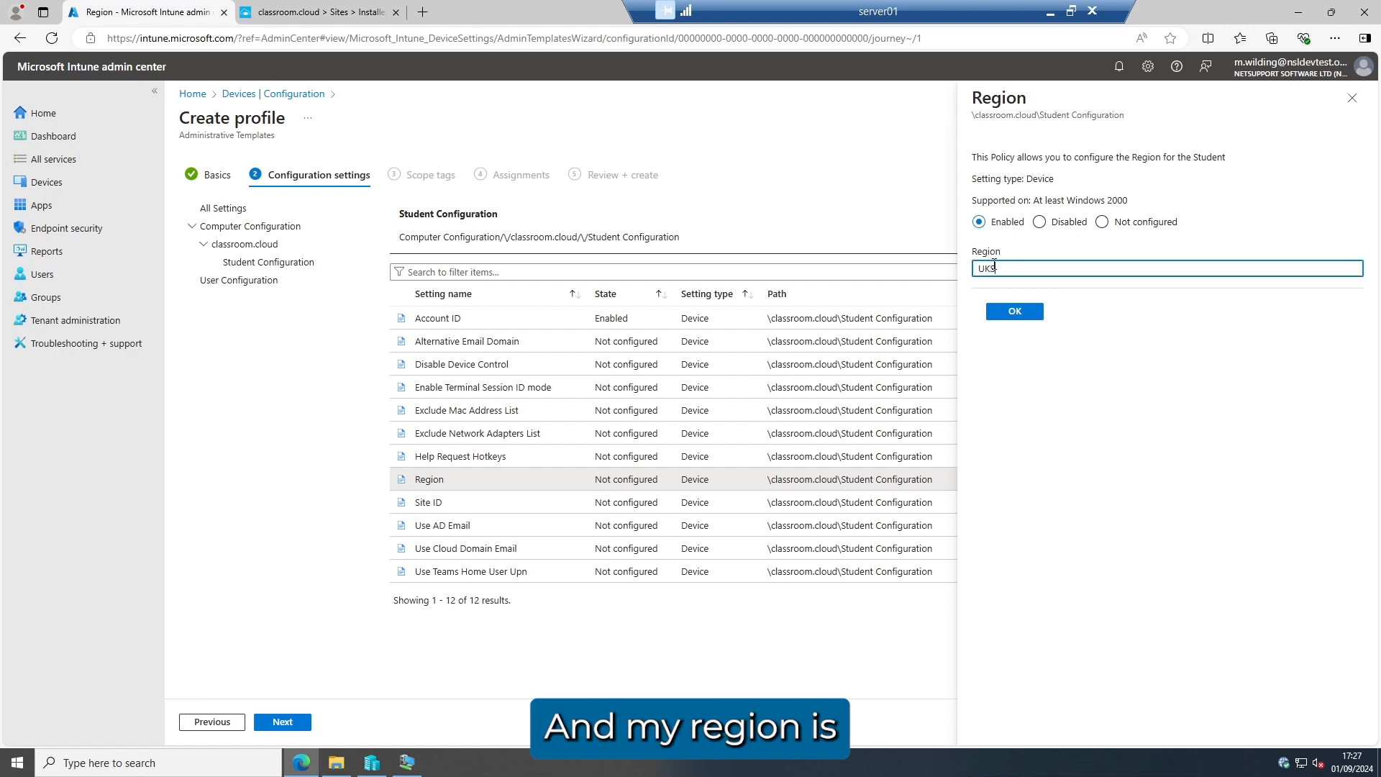
click(1014, 311)
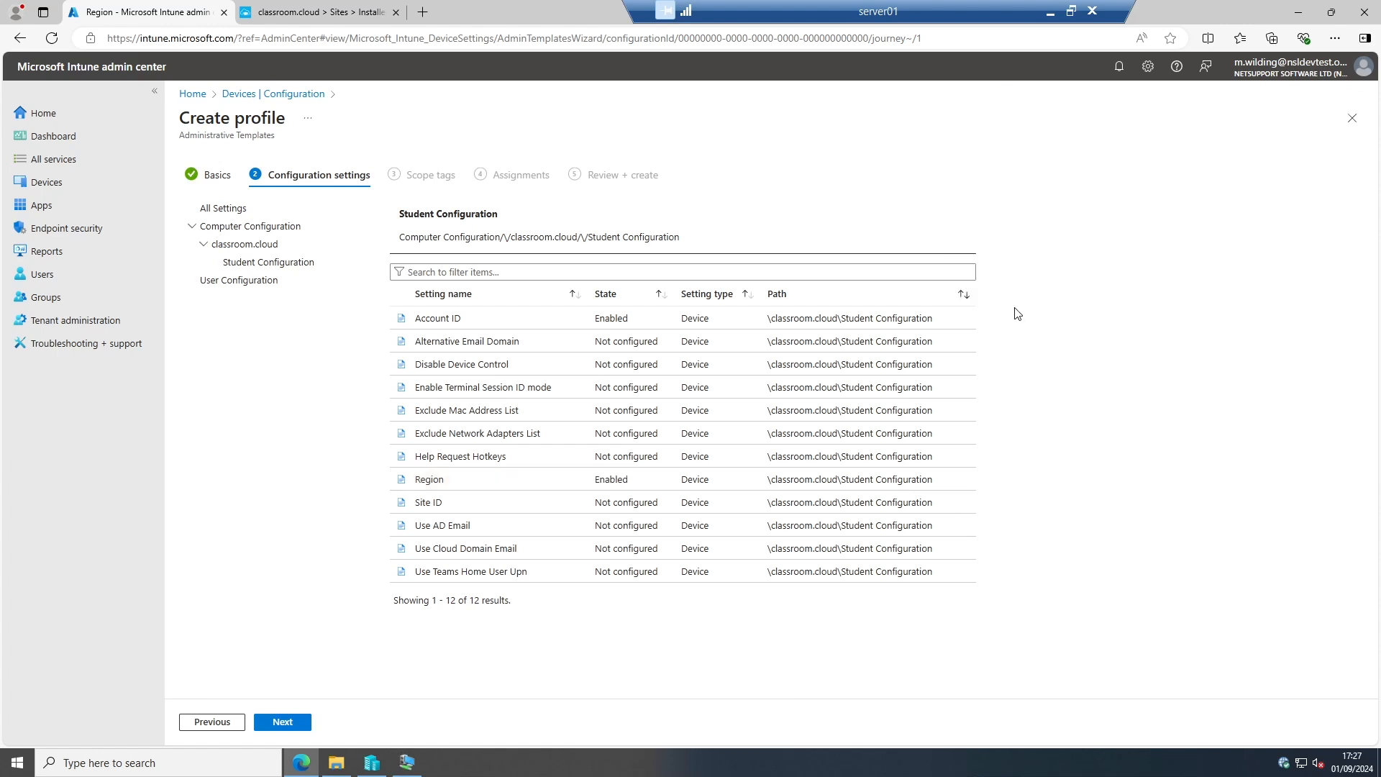
Enable the Site ID setting and set the site ID to 1.
click(420, 504)
click(979, 222)
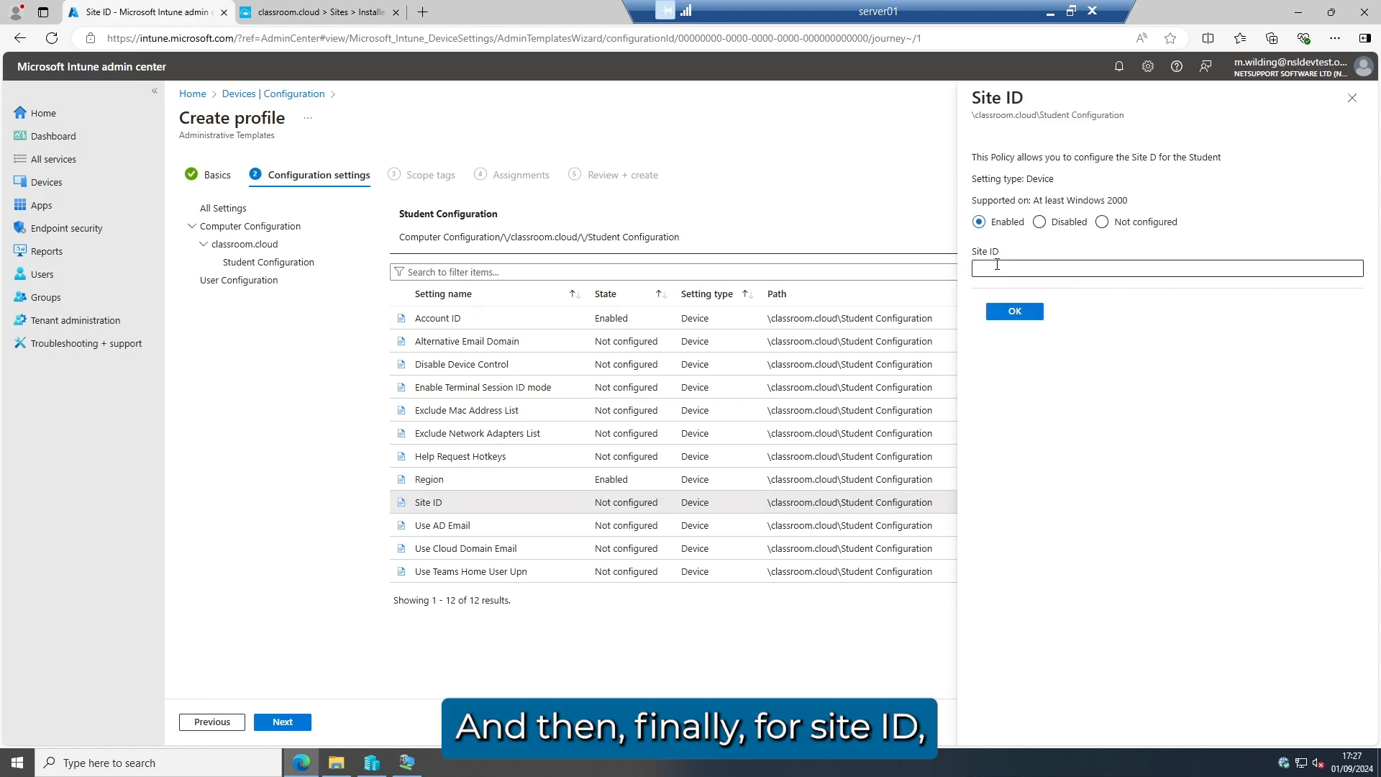
click(997, 266)
text(1)
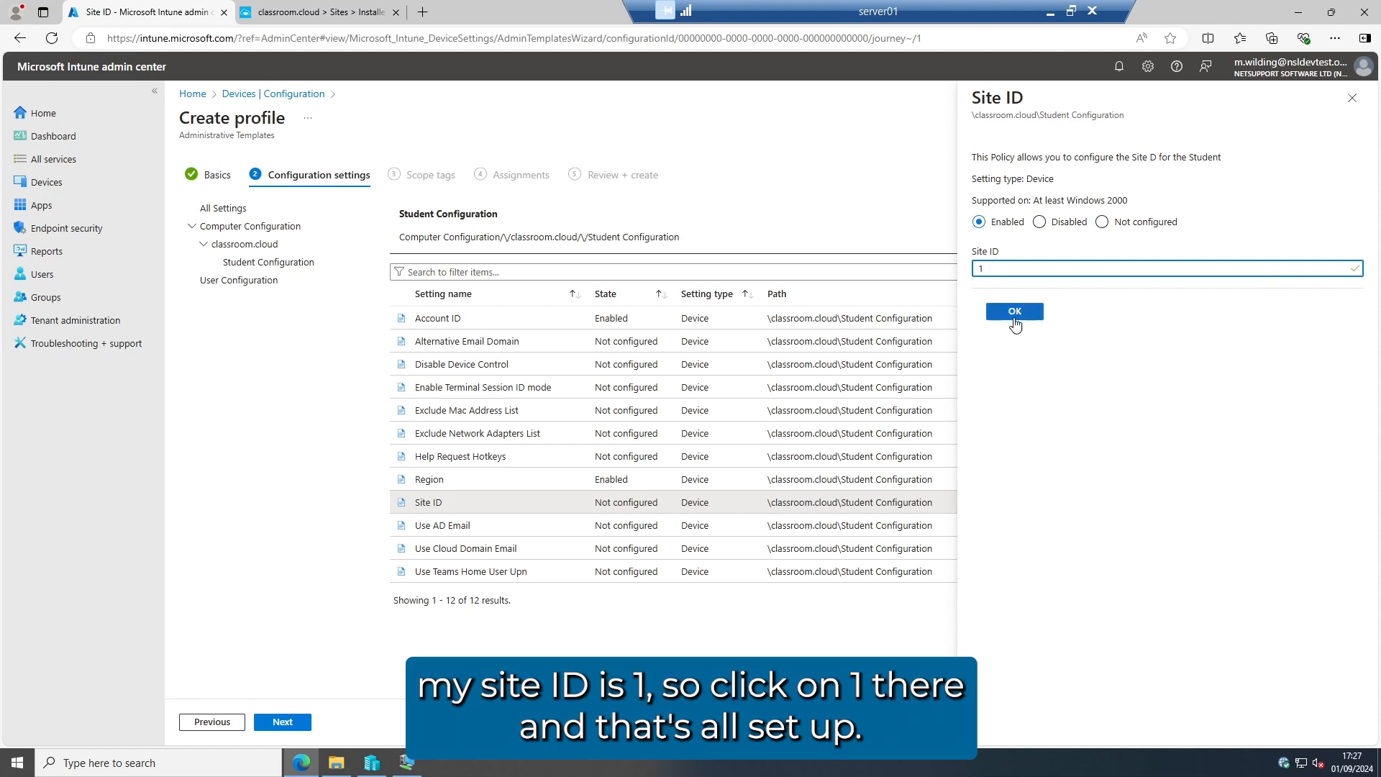
click(1014, 317)
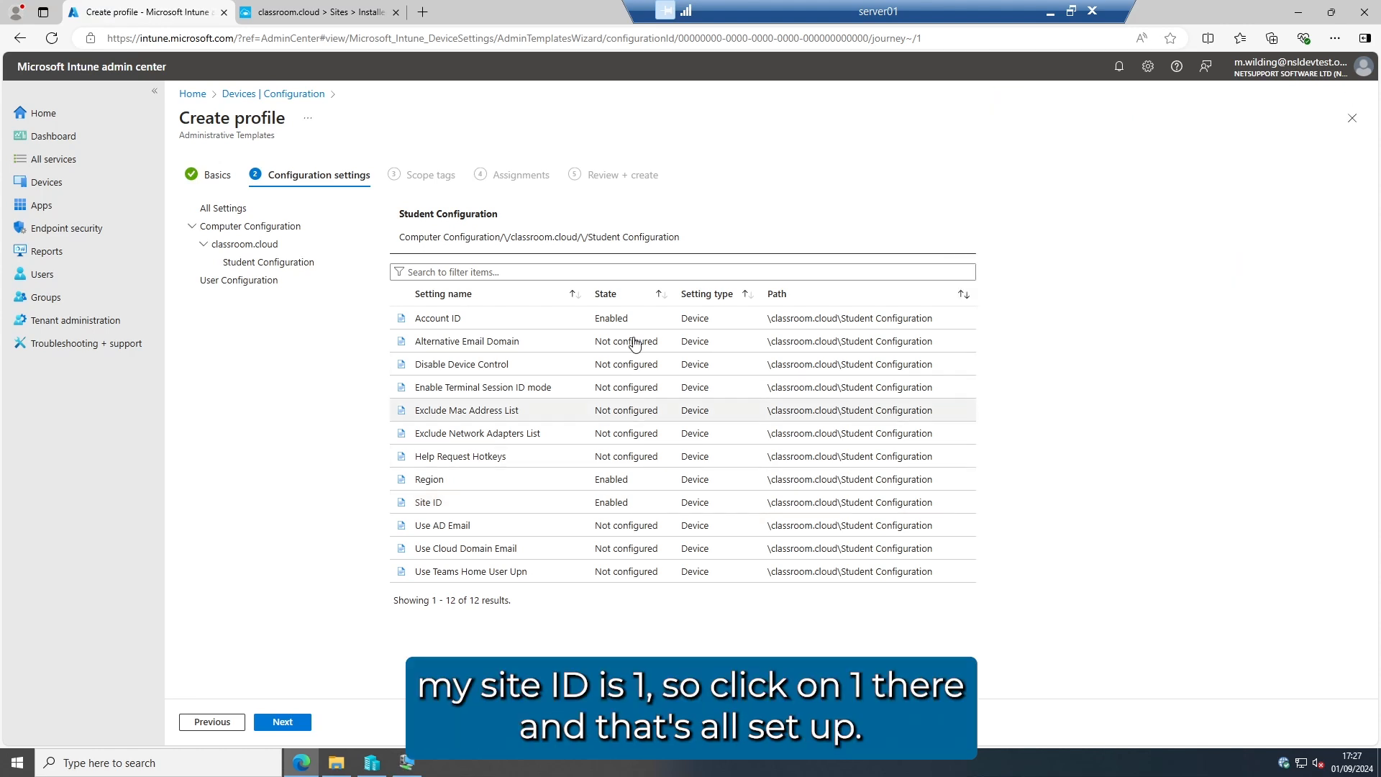
Keep the Default scope tag and add the Grange Hill Student Devices group to the profile's included groups.
click(283, 720)
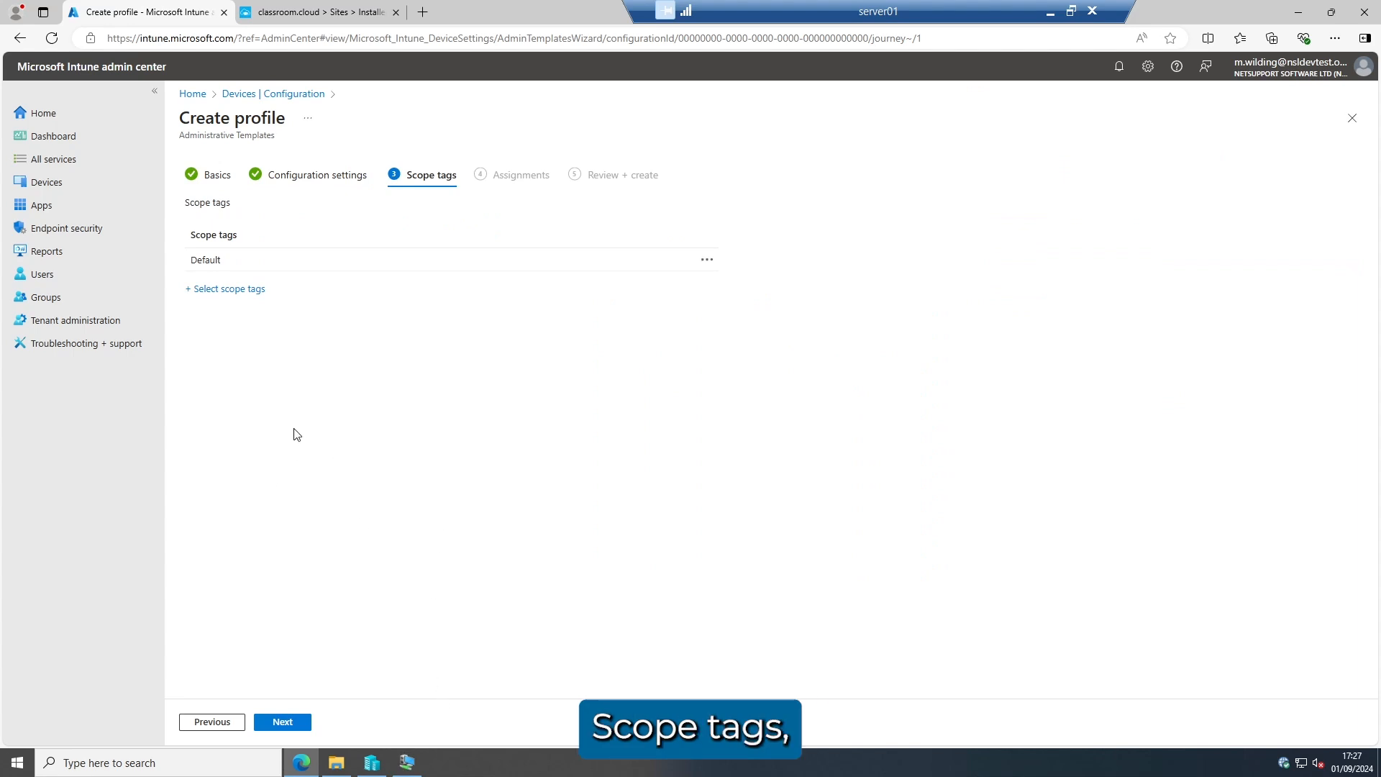
click(284, 723)
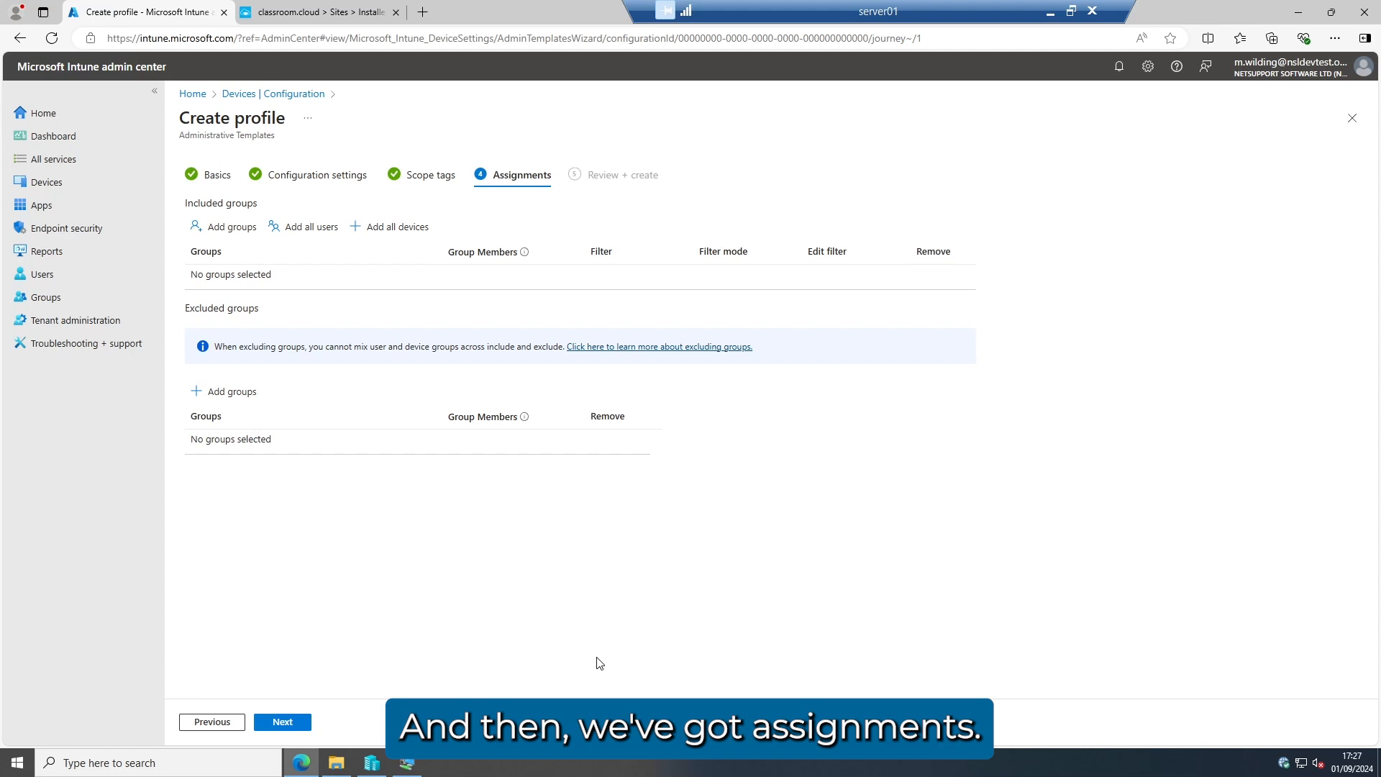
click(238, 234)
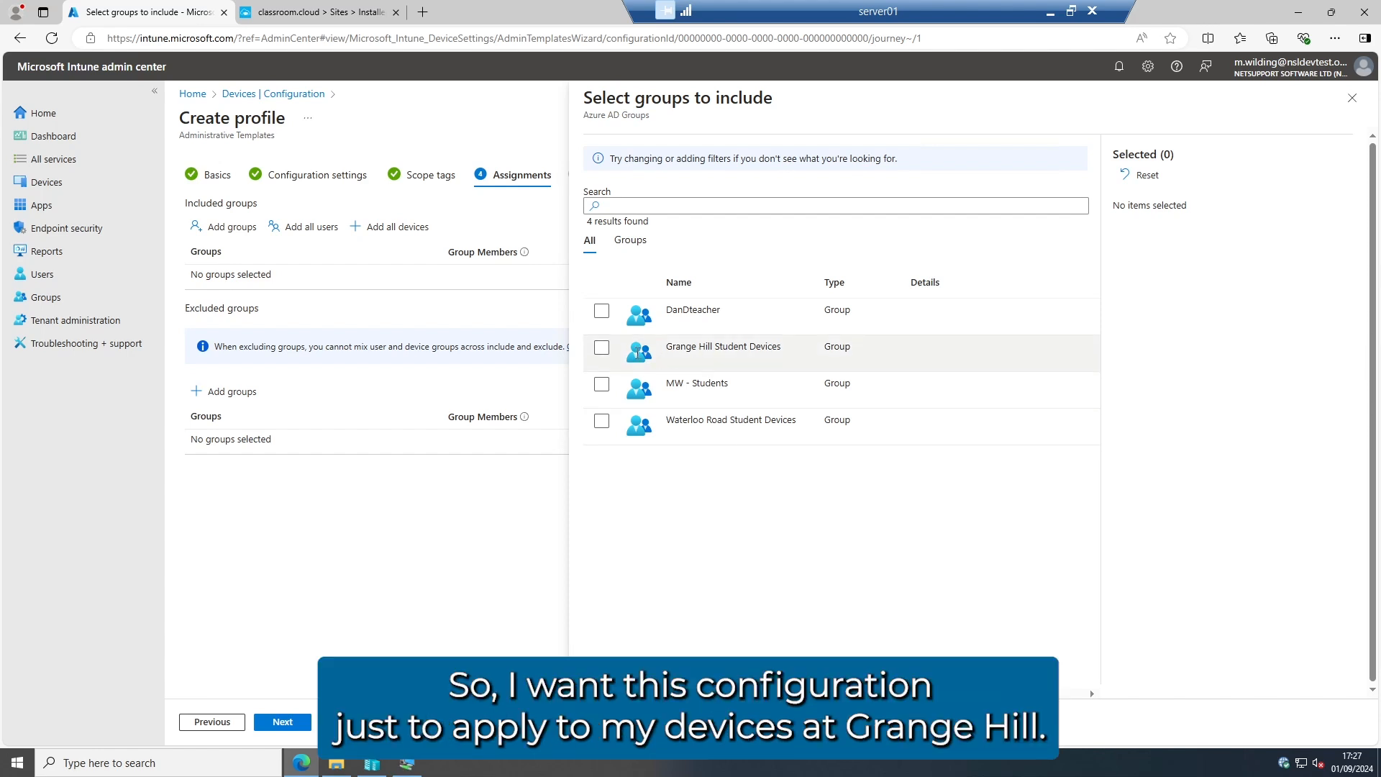
click(601, 350)
click(602, 352)
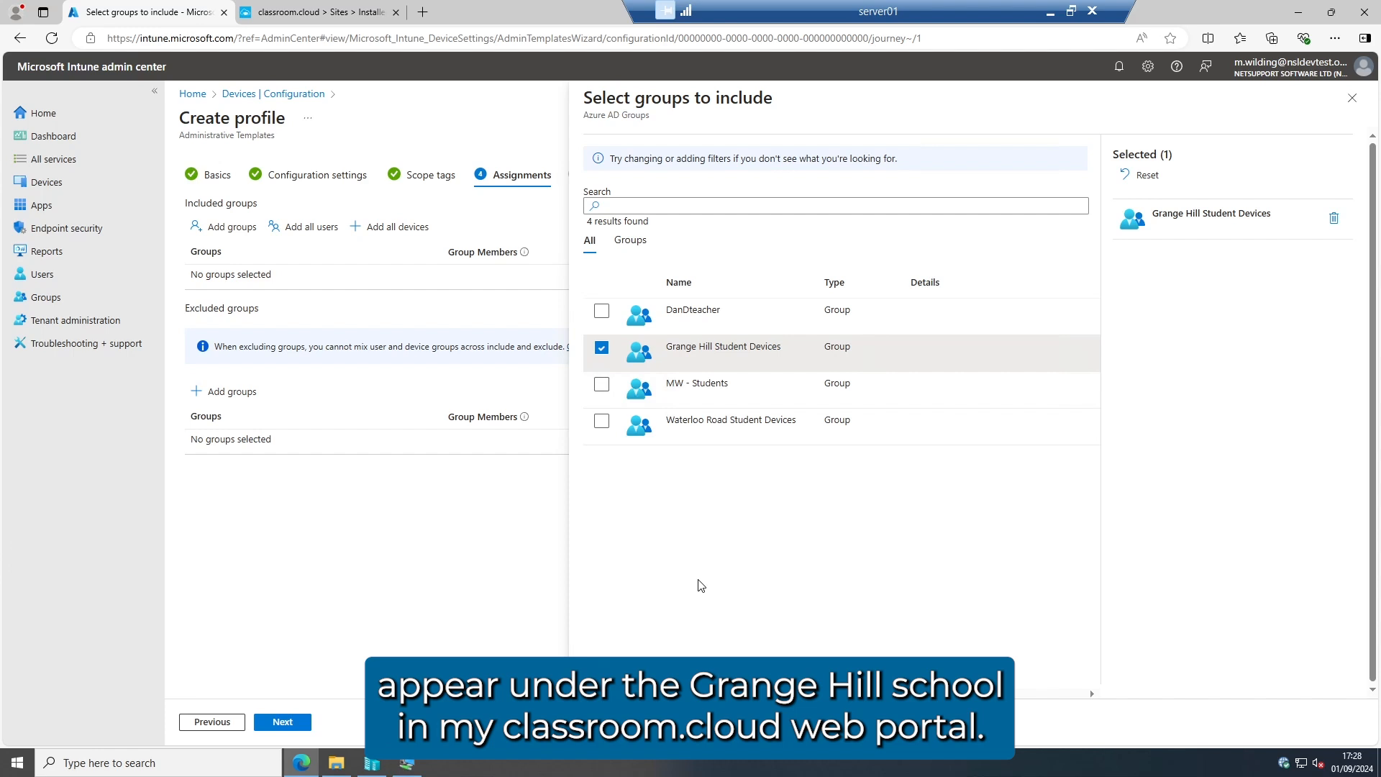
click(614, 721)
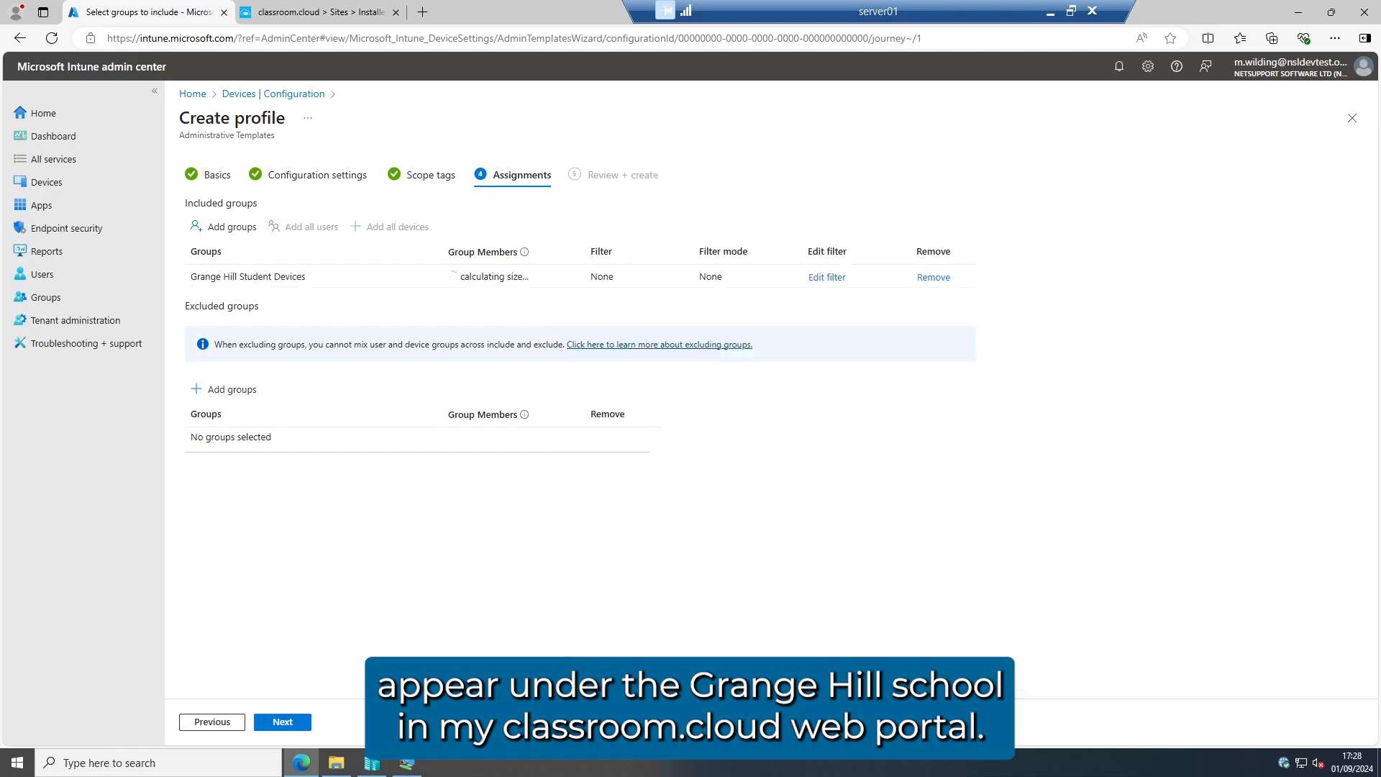
Create the Grange Hill profile and refresh the list of configuration policies.
click(282, 721)
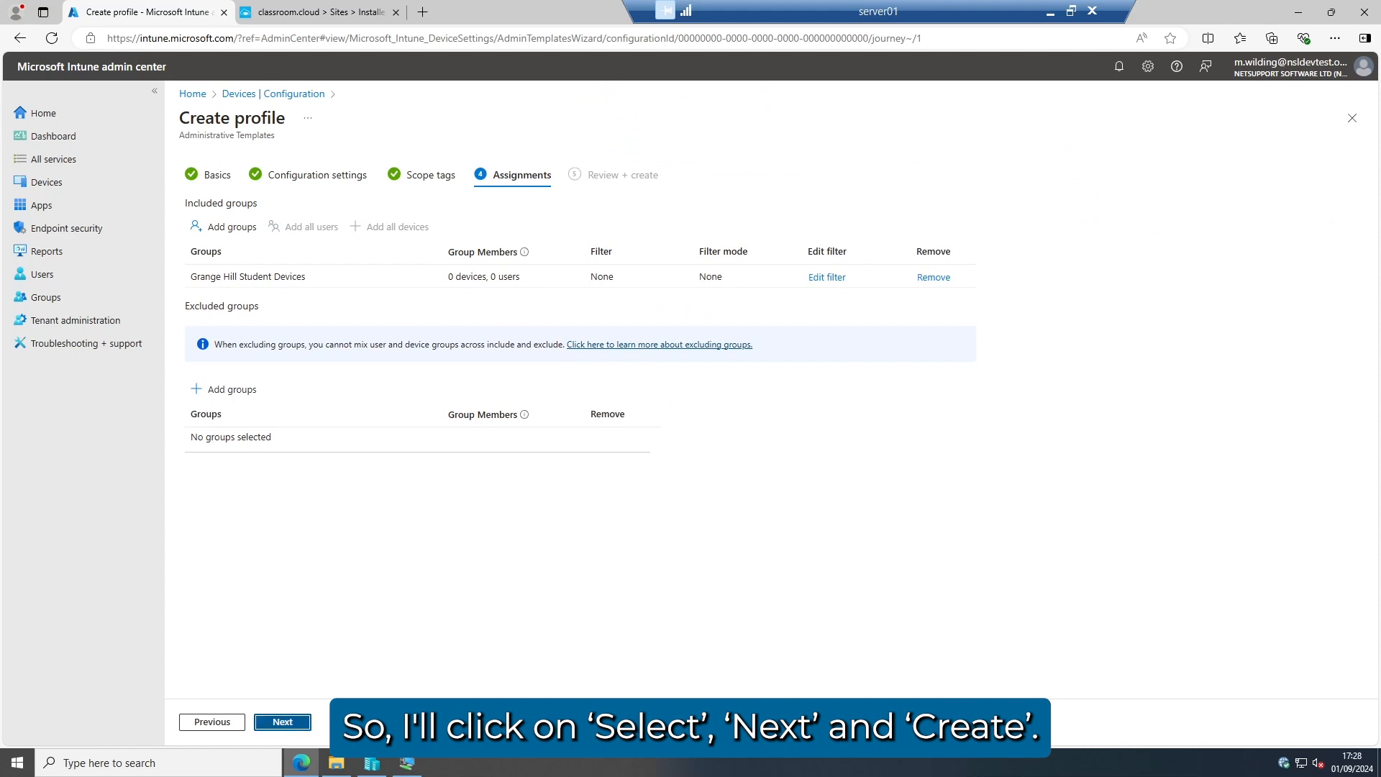
click(282, 721)
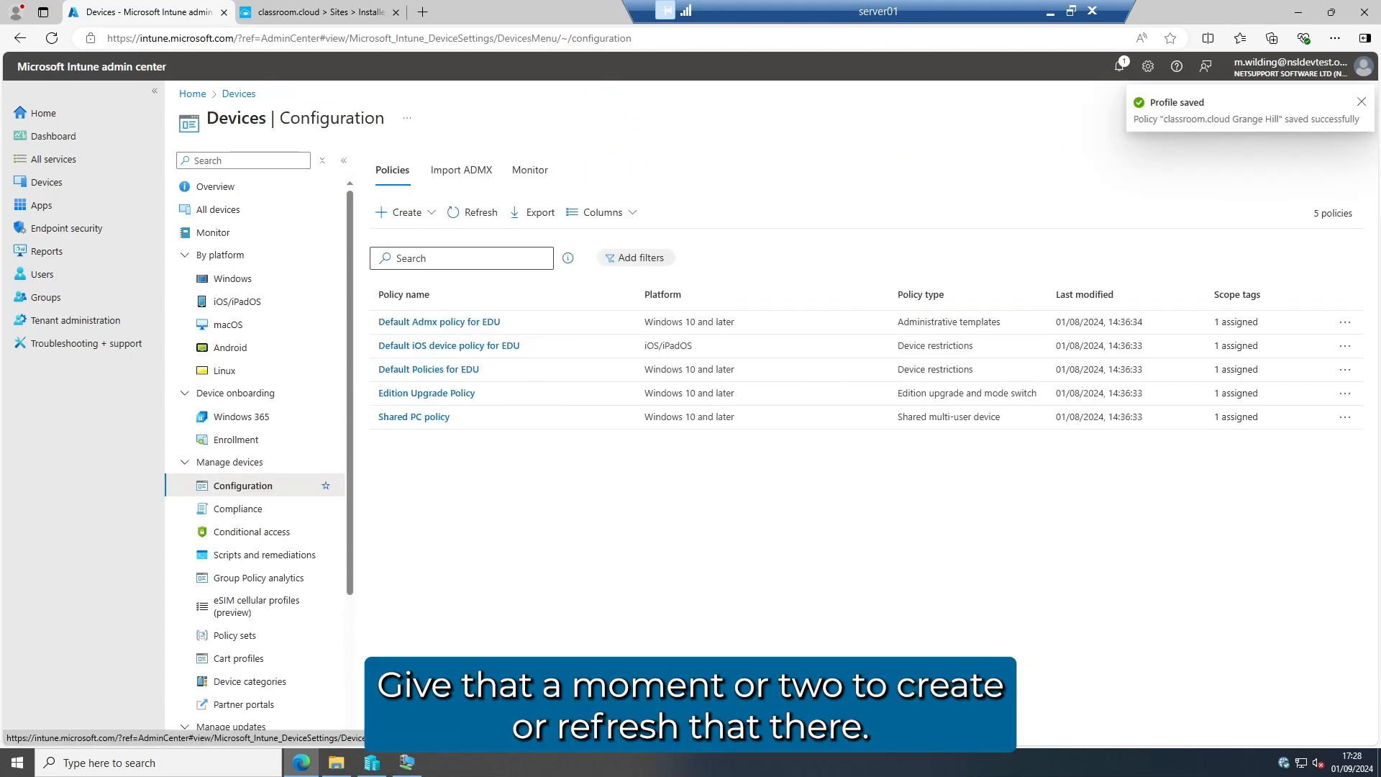
click(471, 221)
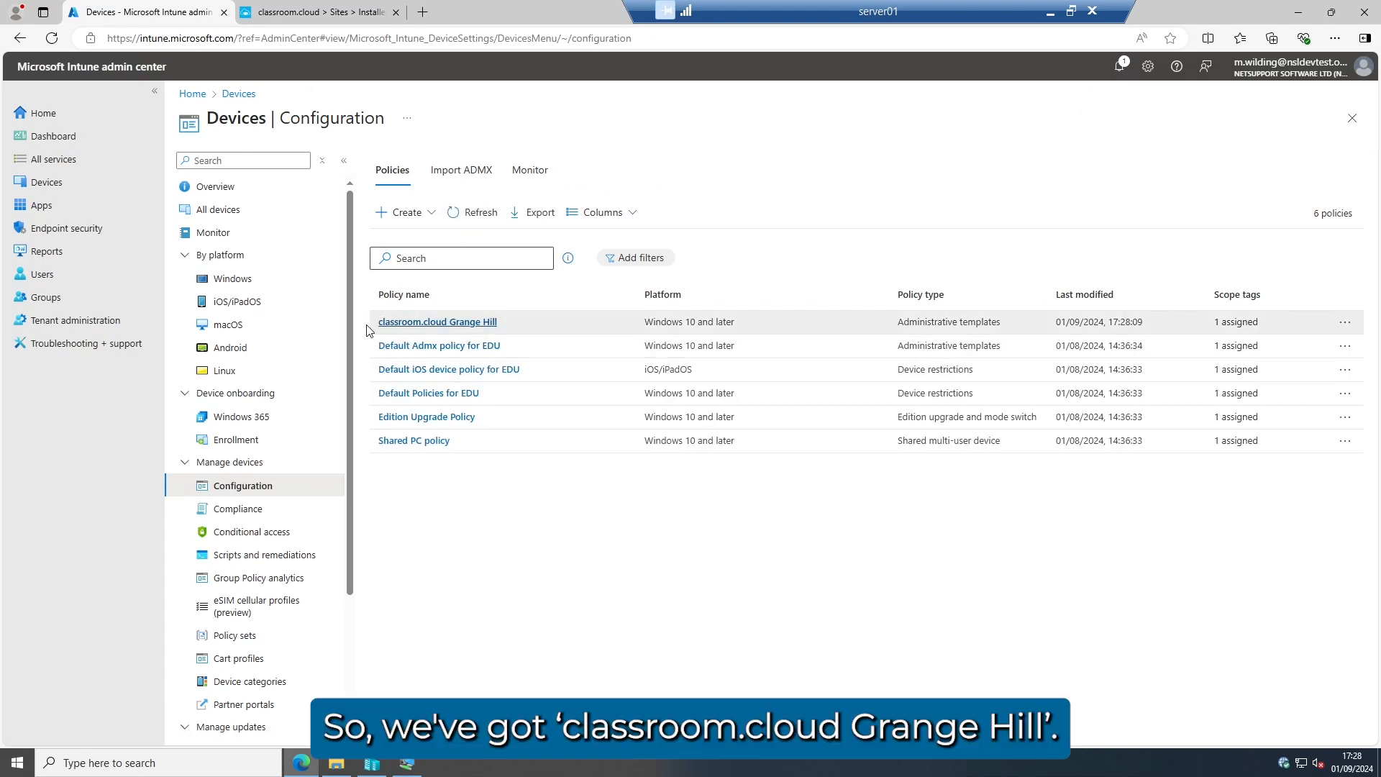
Start another configuration policy for Windows 10 and later, using the Imported Administrative templates (Preview) template.
click(403, 212)
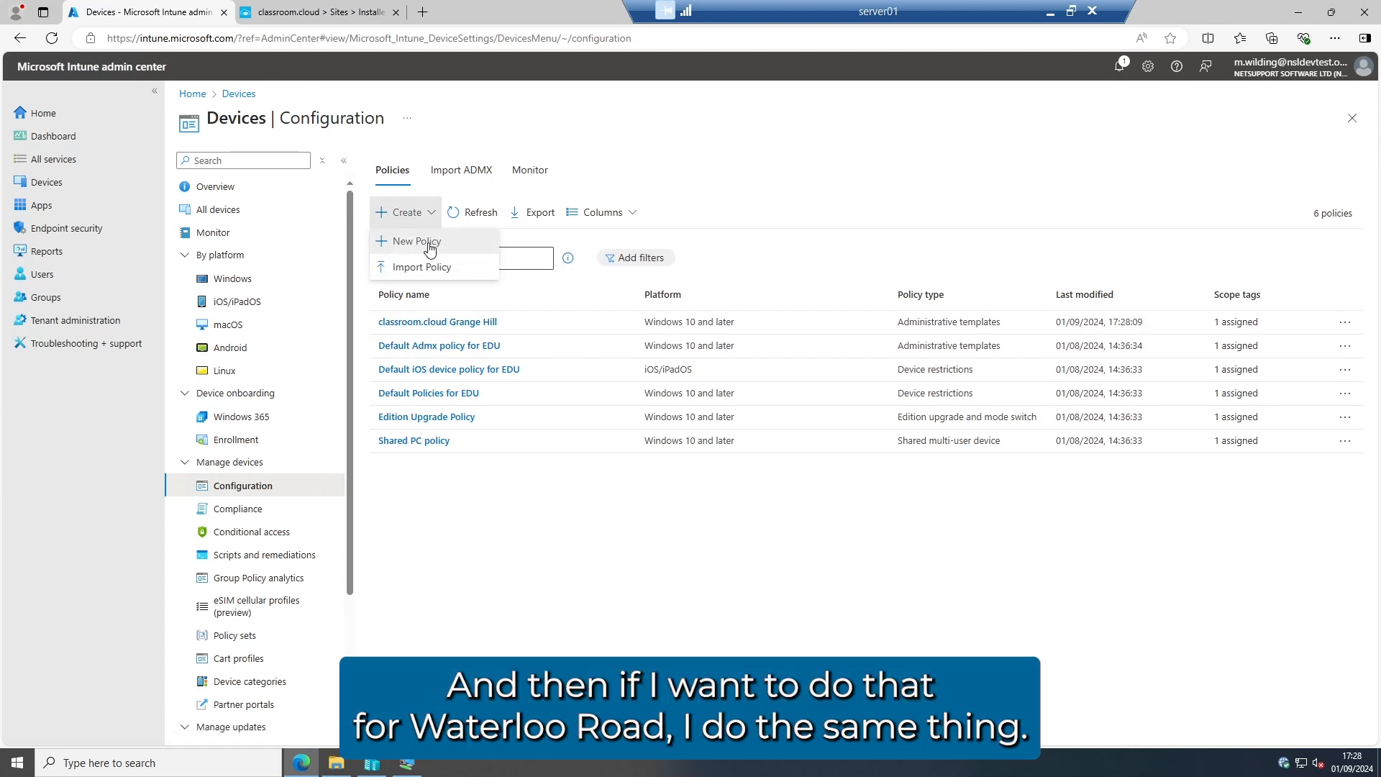
click(430, 244)
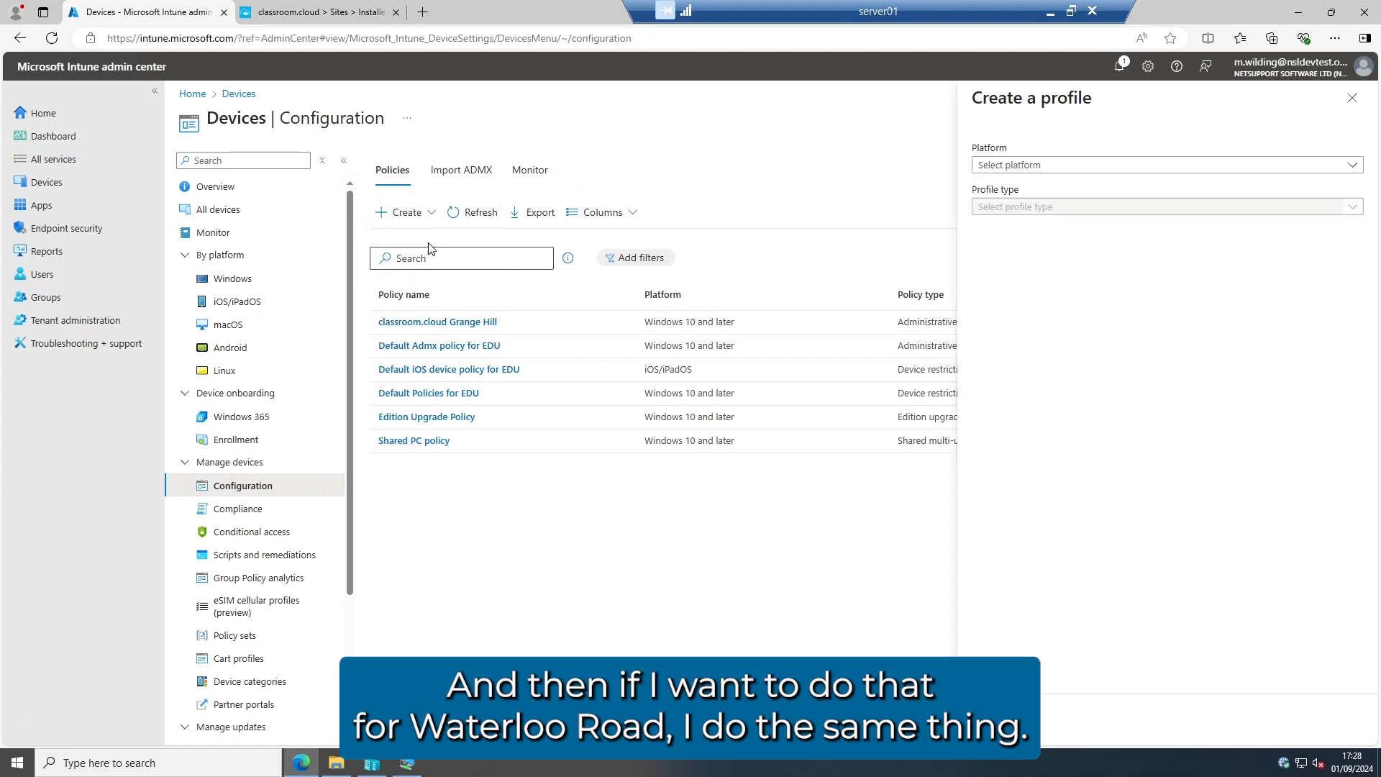
click(1026, 166)
click(1046, 300)
click(1036, 208)
click(1036, 255)
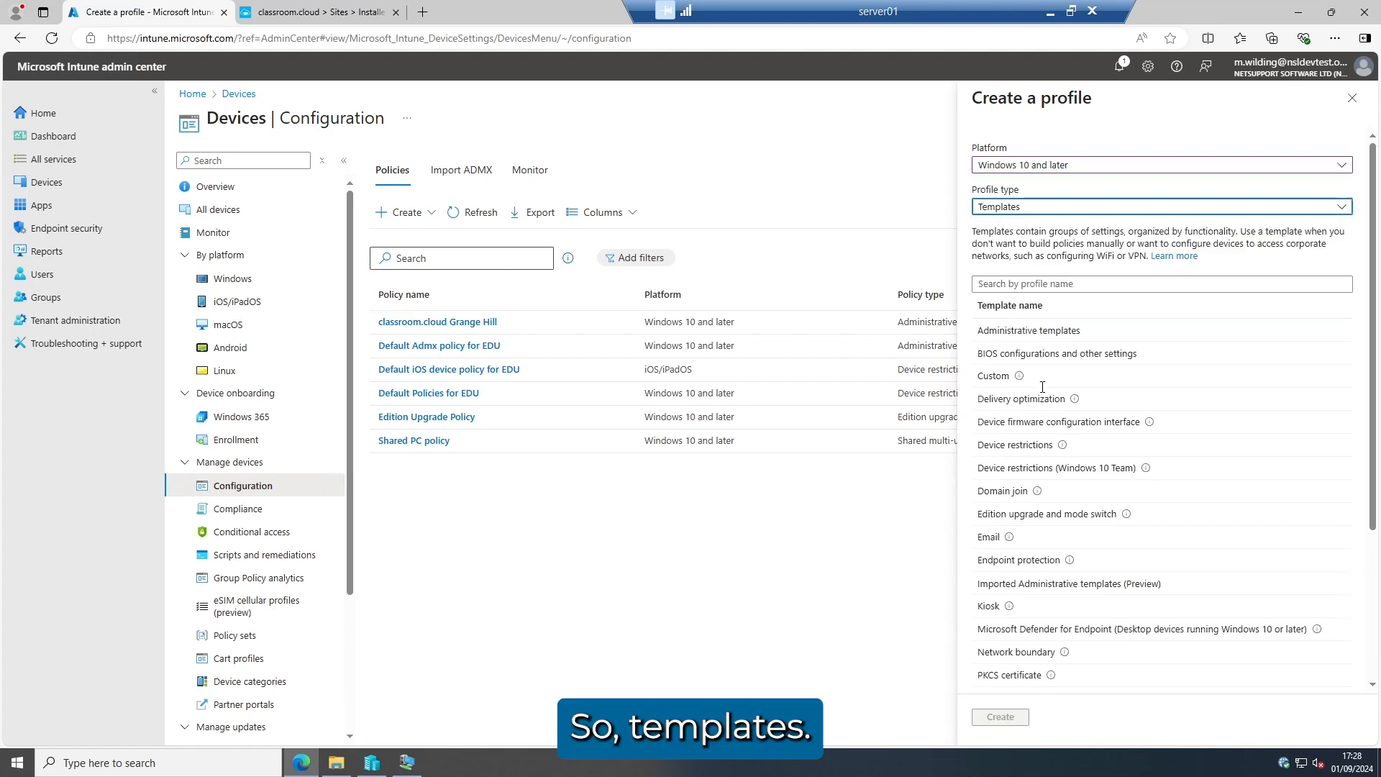
click(1057, 583)
click(1001, 716)
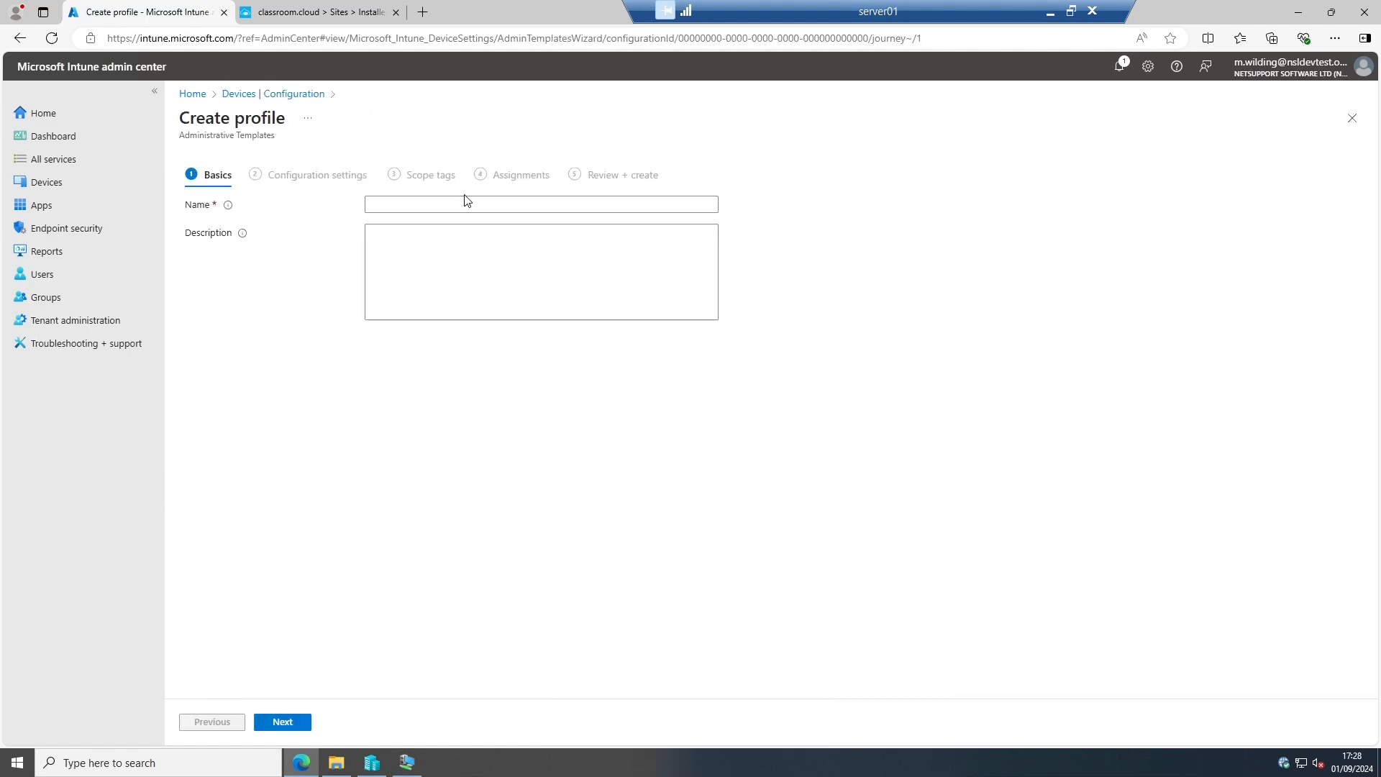
Name the new profile classroom.cloud Waterloo Road, leave the description blank and proceed to the configuration settings.
click(463, 204)
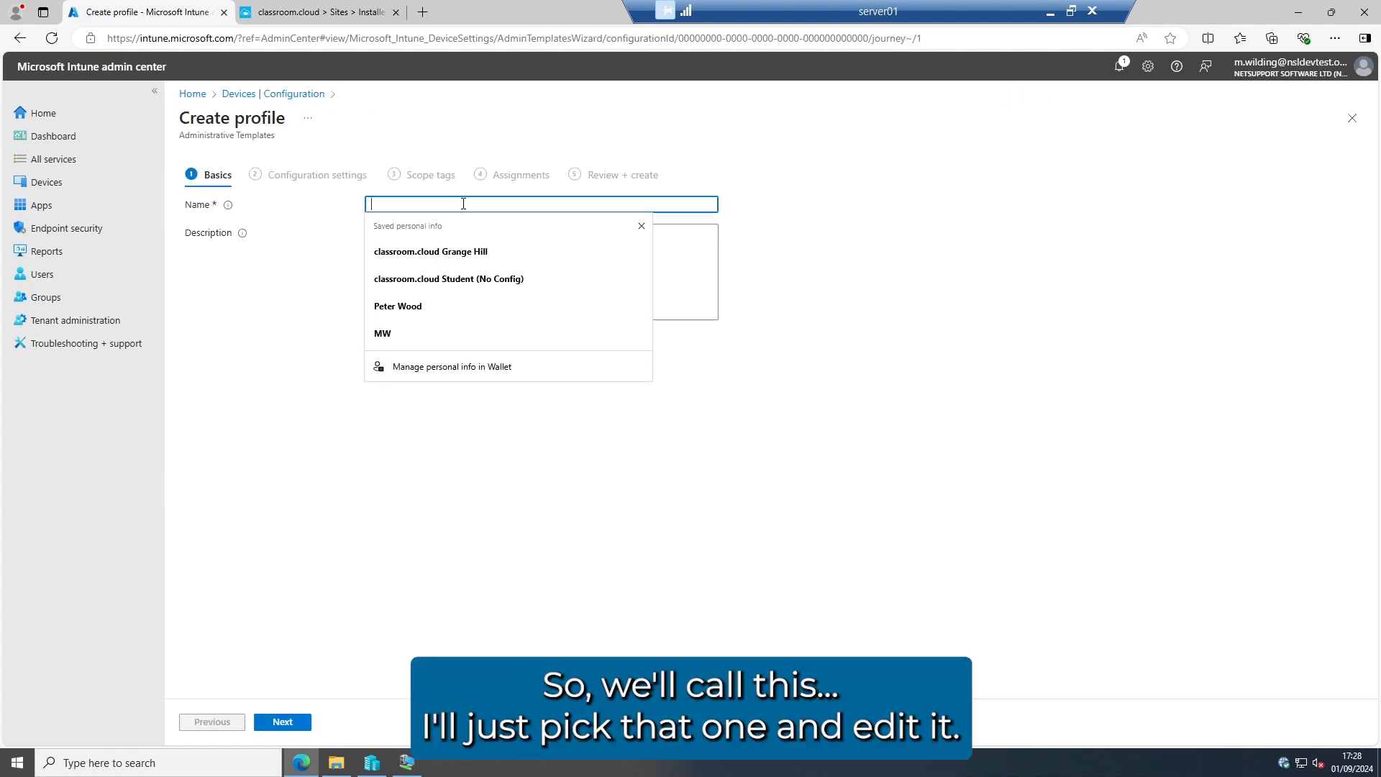
click(443, 253)
click(509, 204)
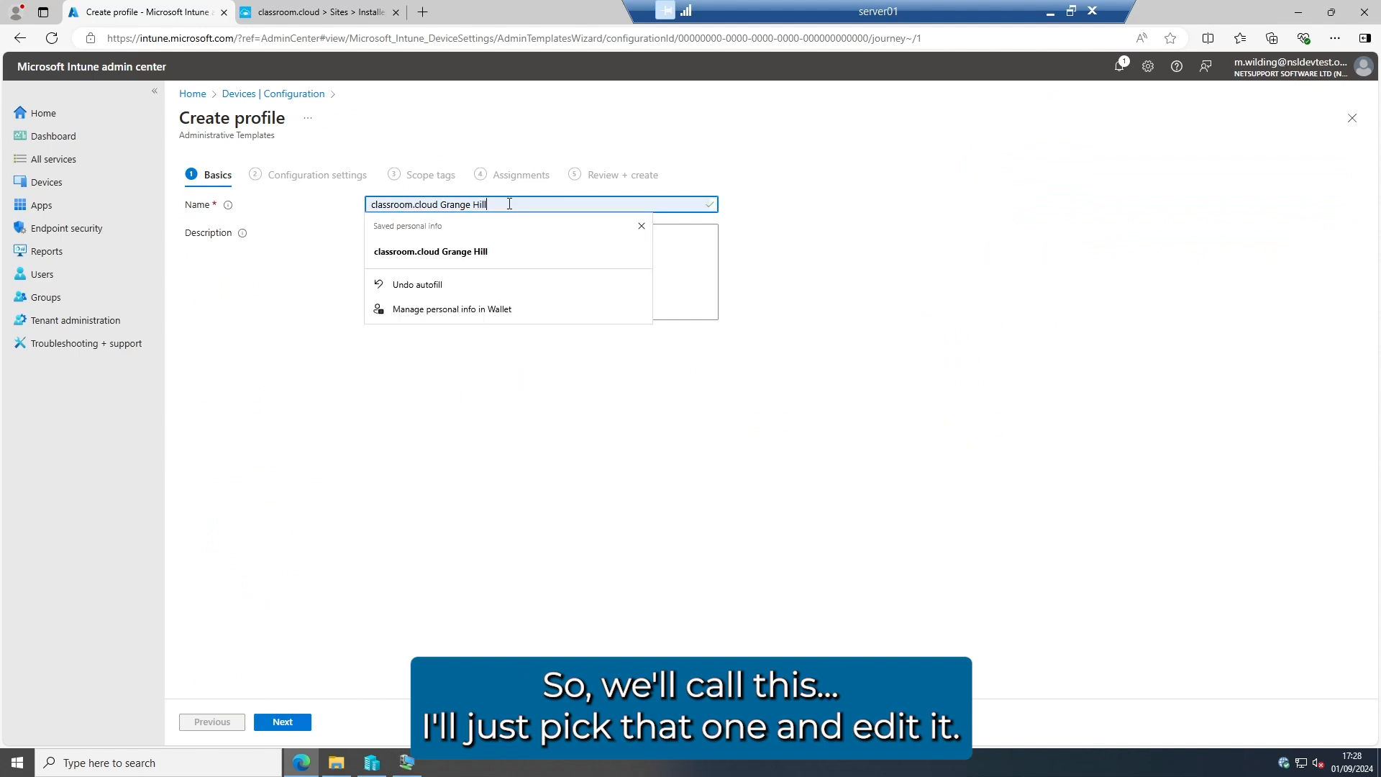
key(BackSpace)
key(BackSpace)
key(BackSpace)
key(BackSpace)
key(BackSpace)
key(BackSpace)
key(BackSpace)
key(BackSpace)
key(BackSpace)
key(BackSpace)
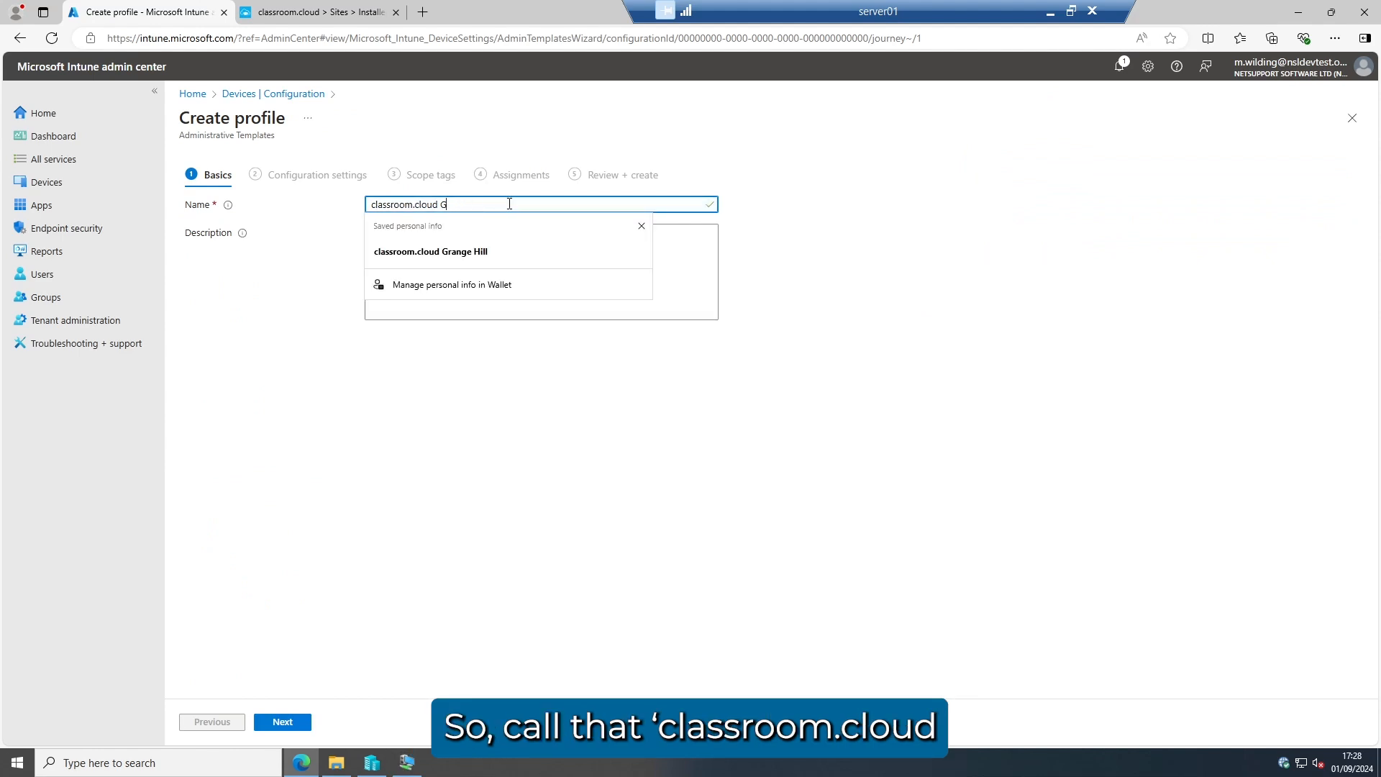
key(BackSpace)
key(BackSpace)
text(Wa)
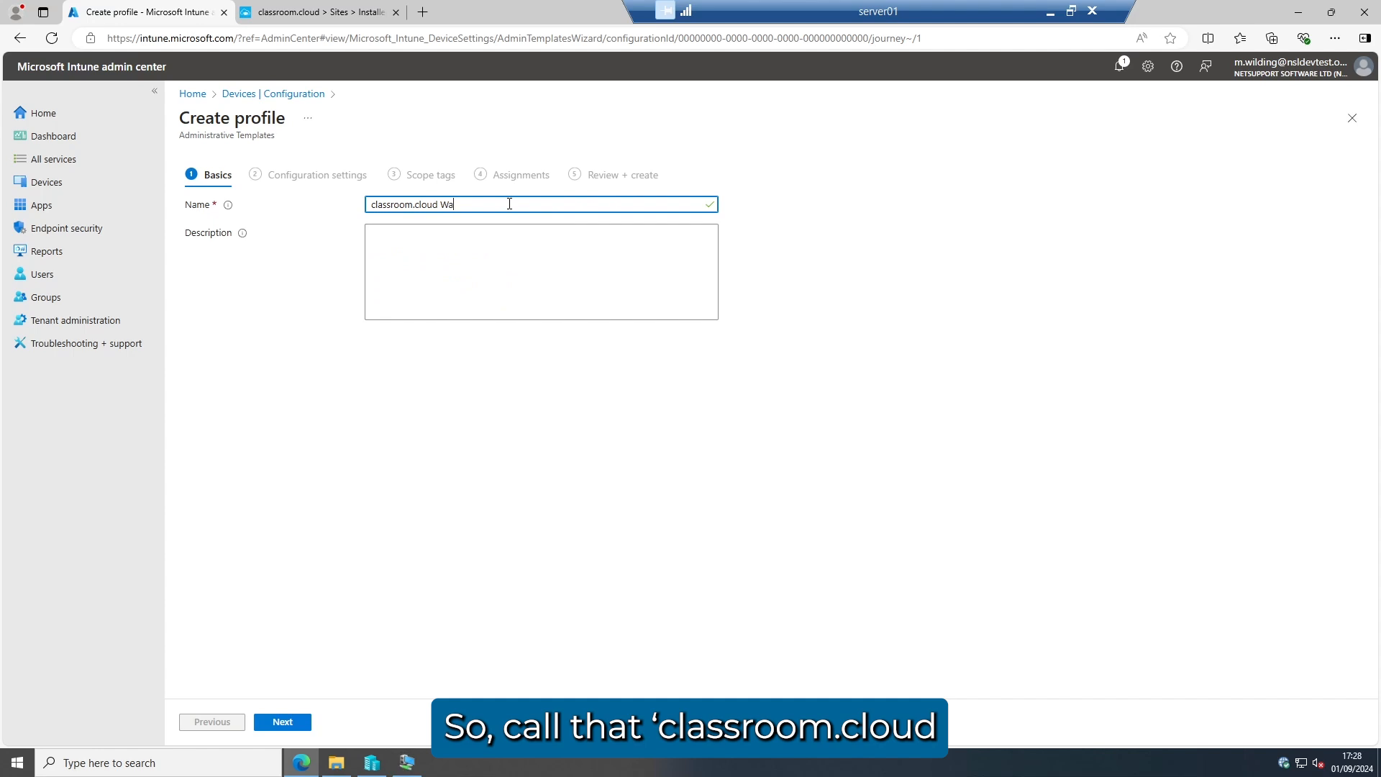
text(terloo Road)
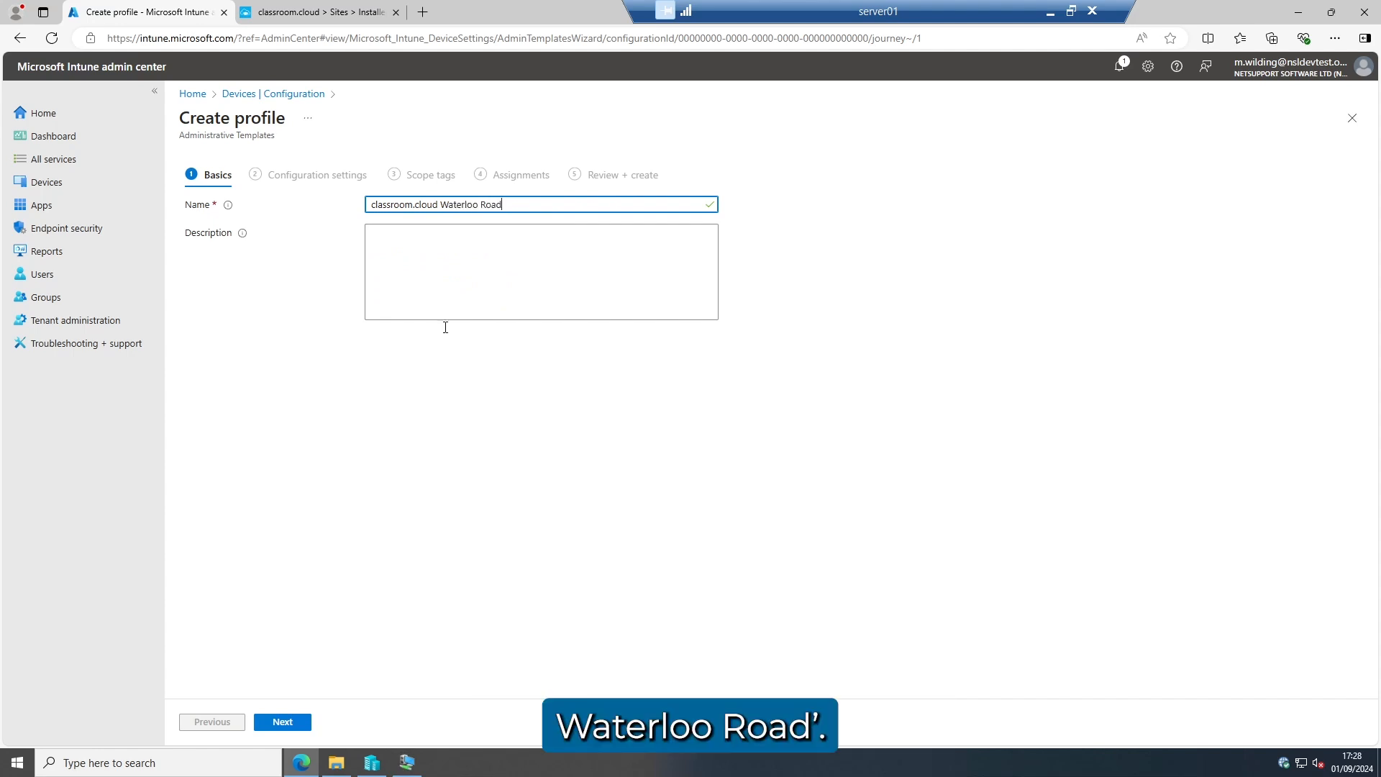
click(282, 723)
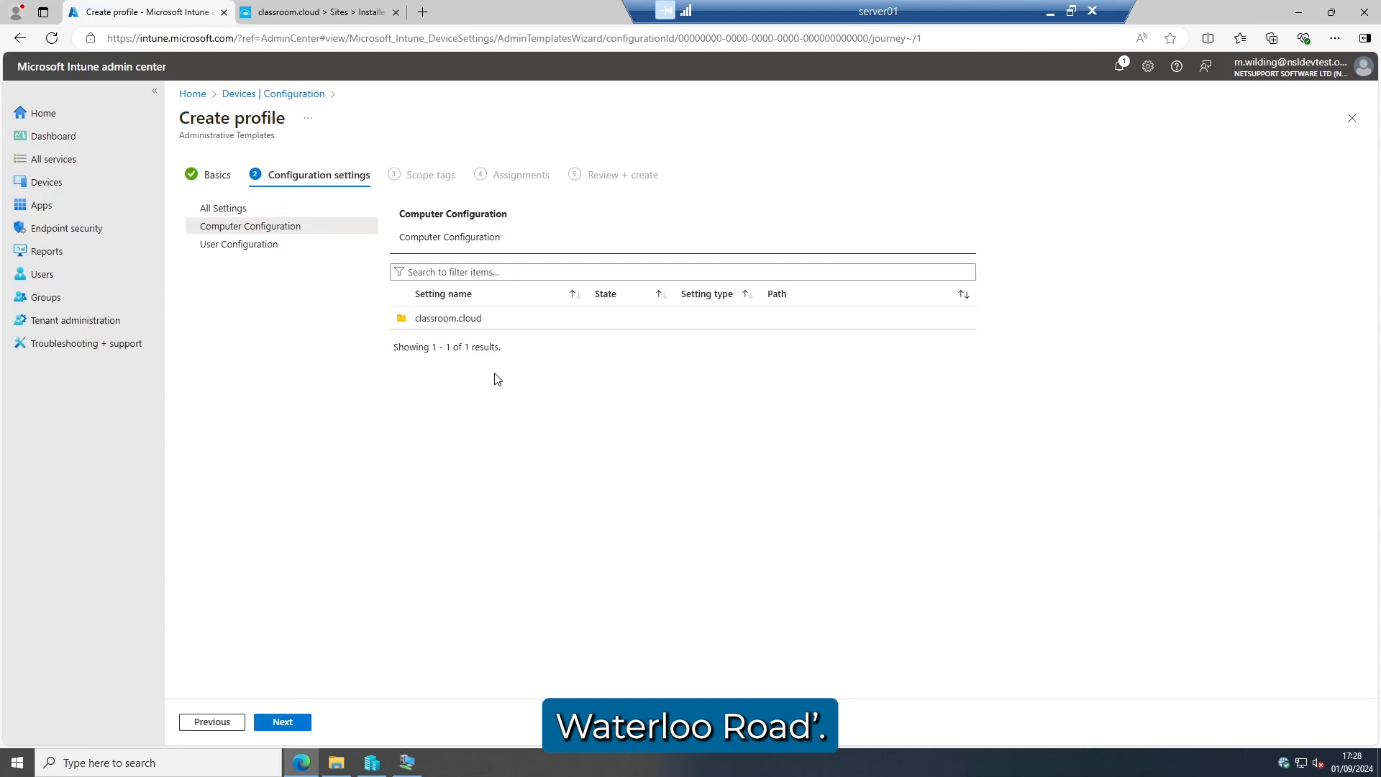
Open the profile's classroom.cloud Student Configuration settings and bring up the Waterloo Road installer page in the classroom.cloud portal.
click(456, 322)
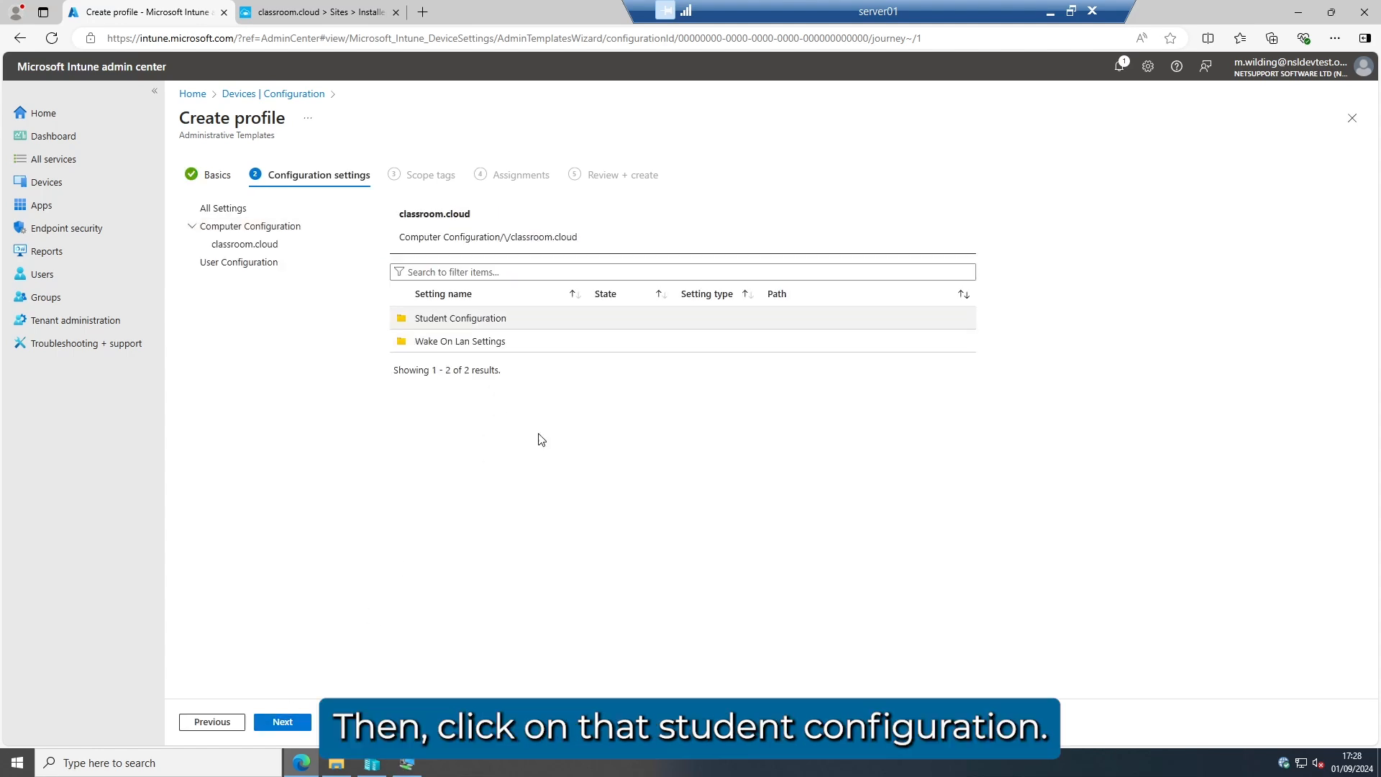
click(482, 319)
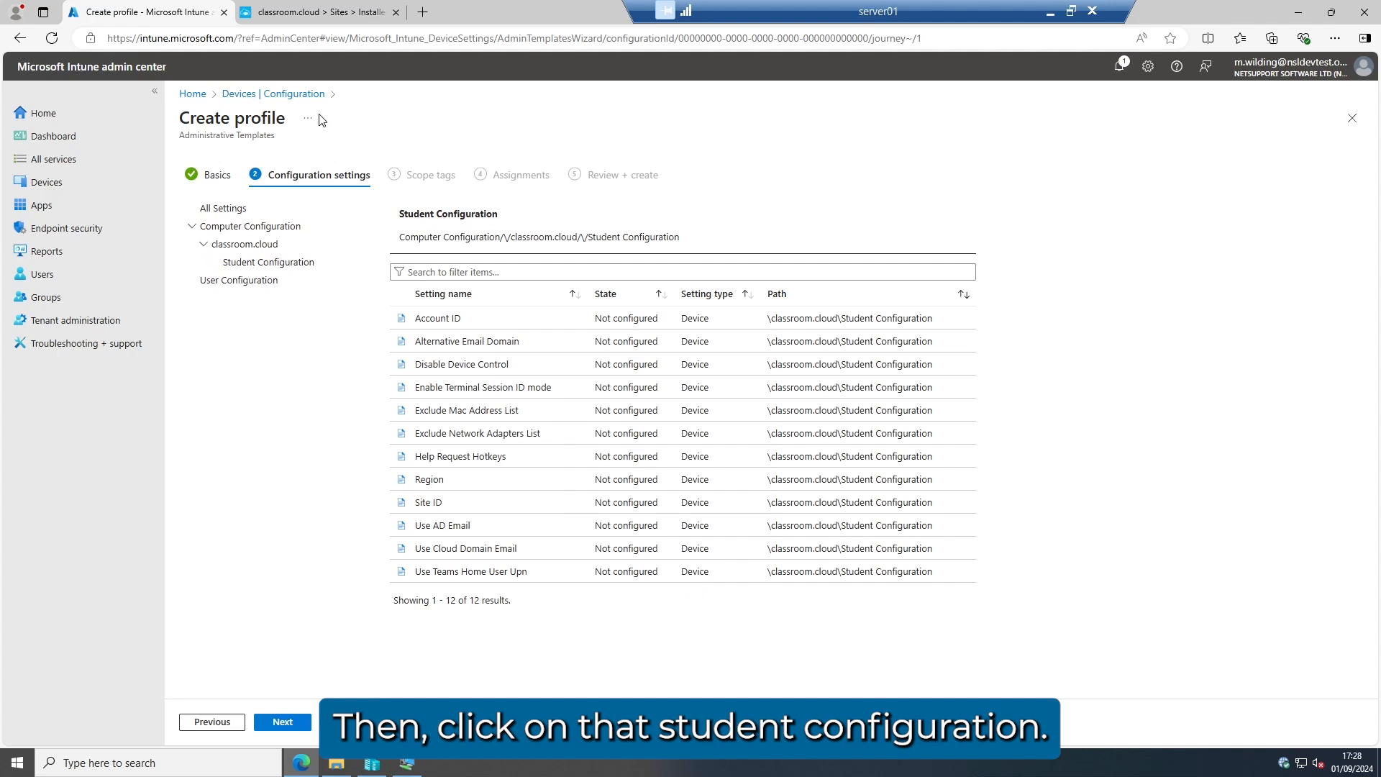
click(310, 12)
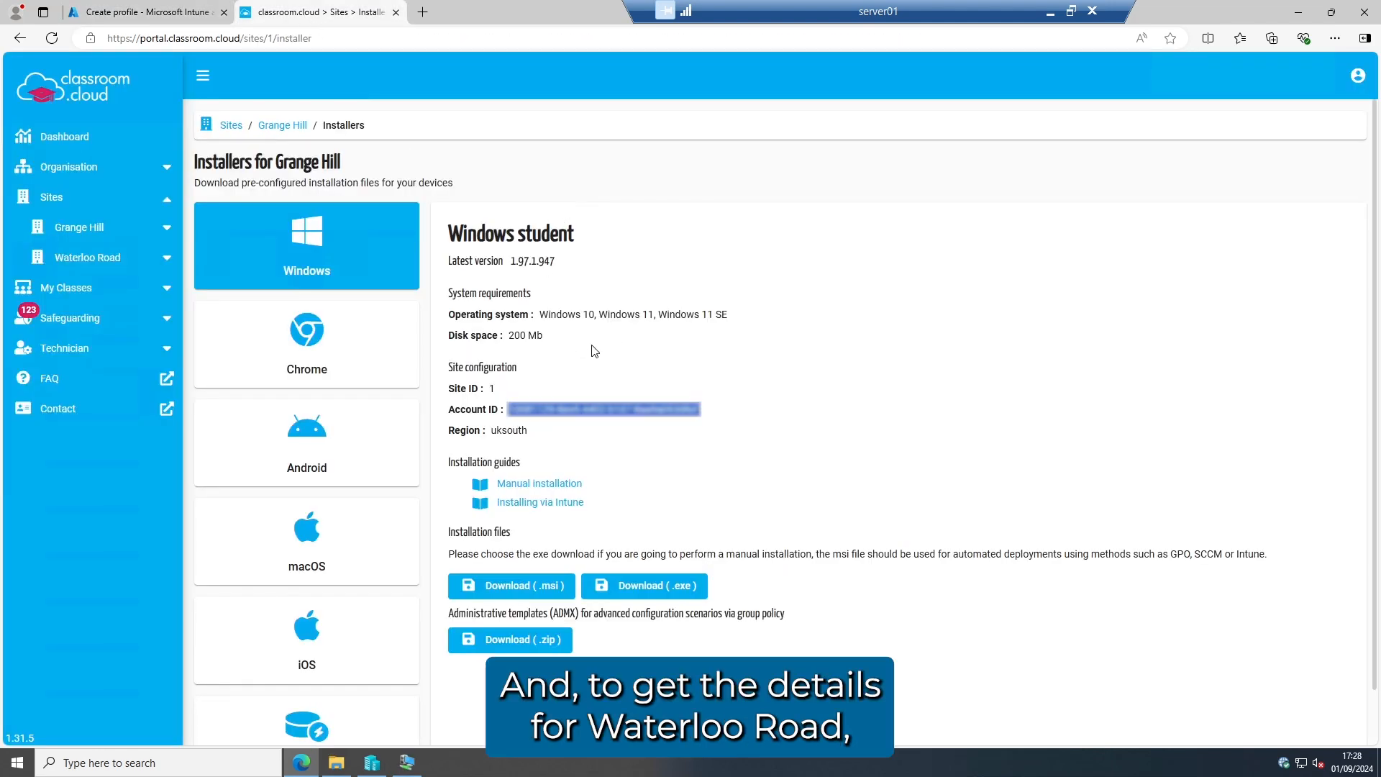
click(86, 259)
click(1277, 291)
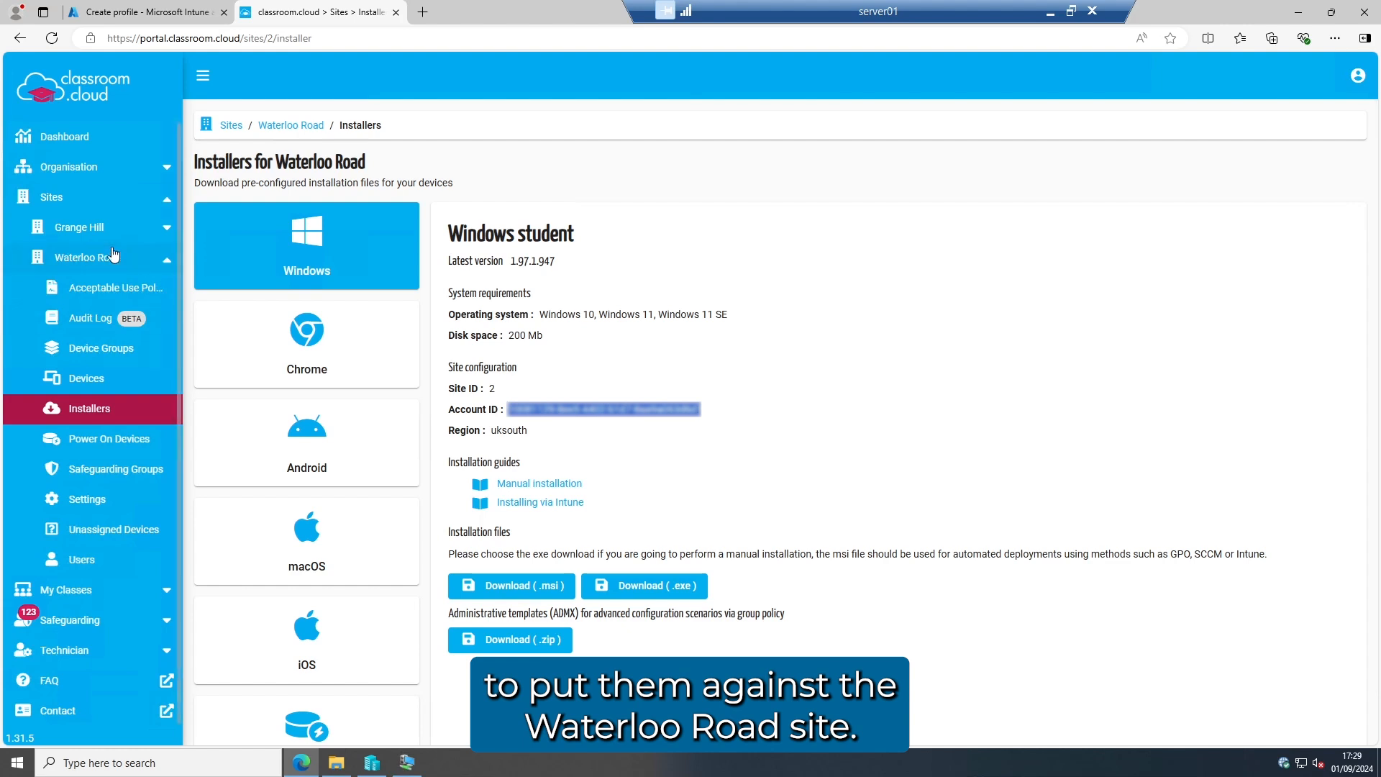
Return to the Waterloo Road profile in Intune, enable the Account ID setting and paste in the account ID.
click(156, 18)
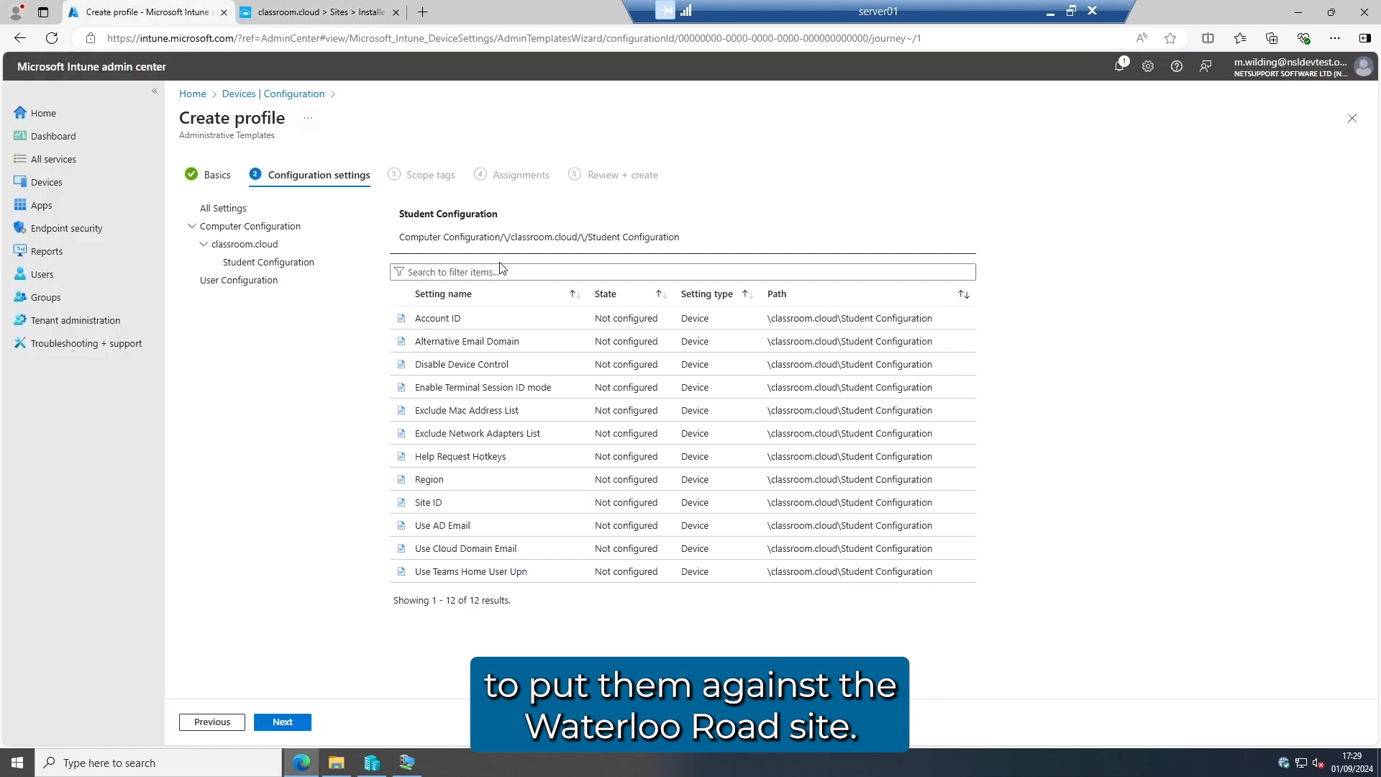
click(440, 318)
click(979, 221)
click(1011, 270)
right_click(1011, 270)
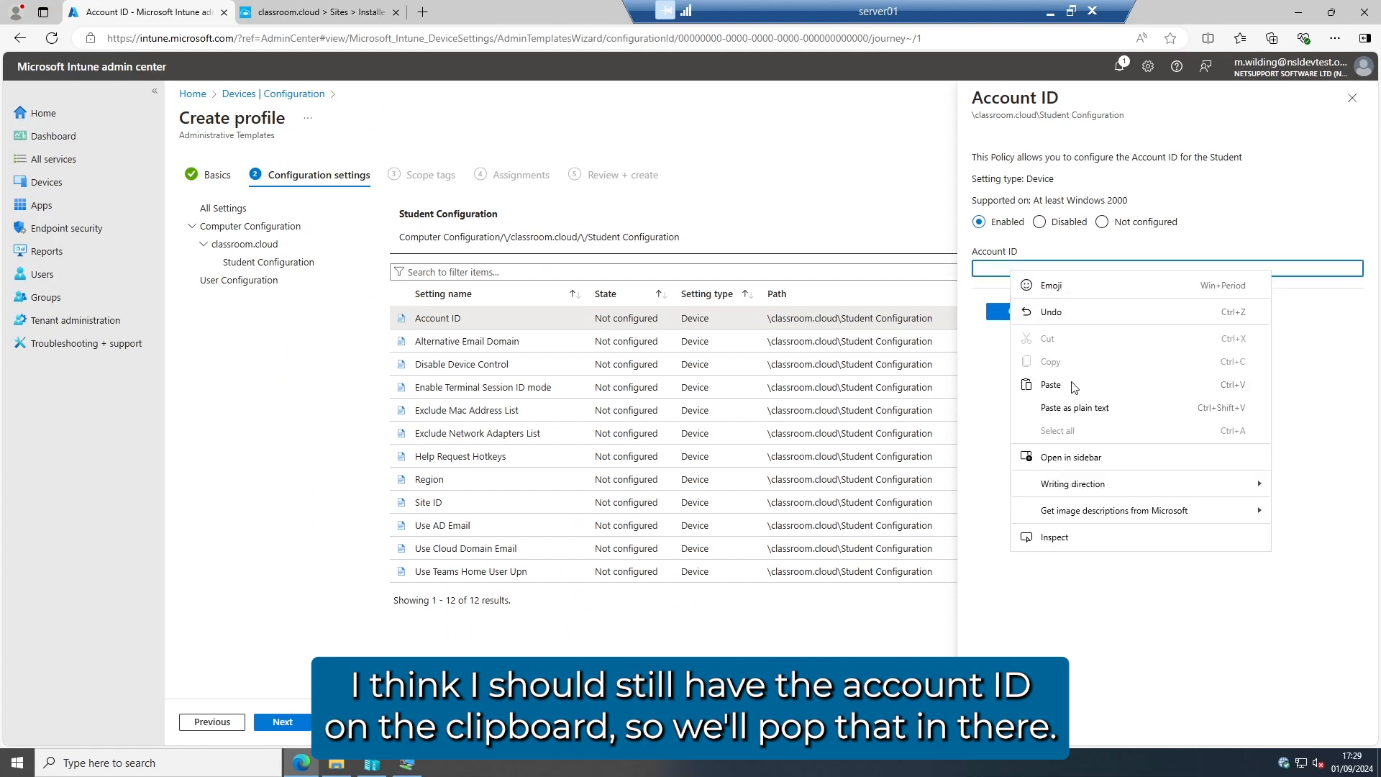
click(1072, 387)
click(1010, 316)
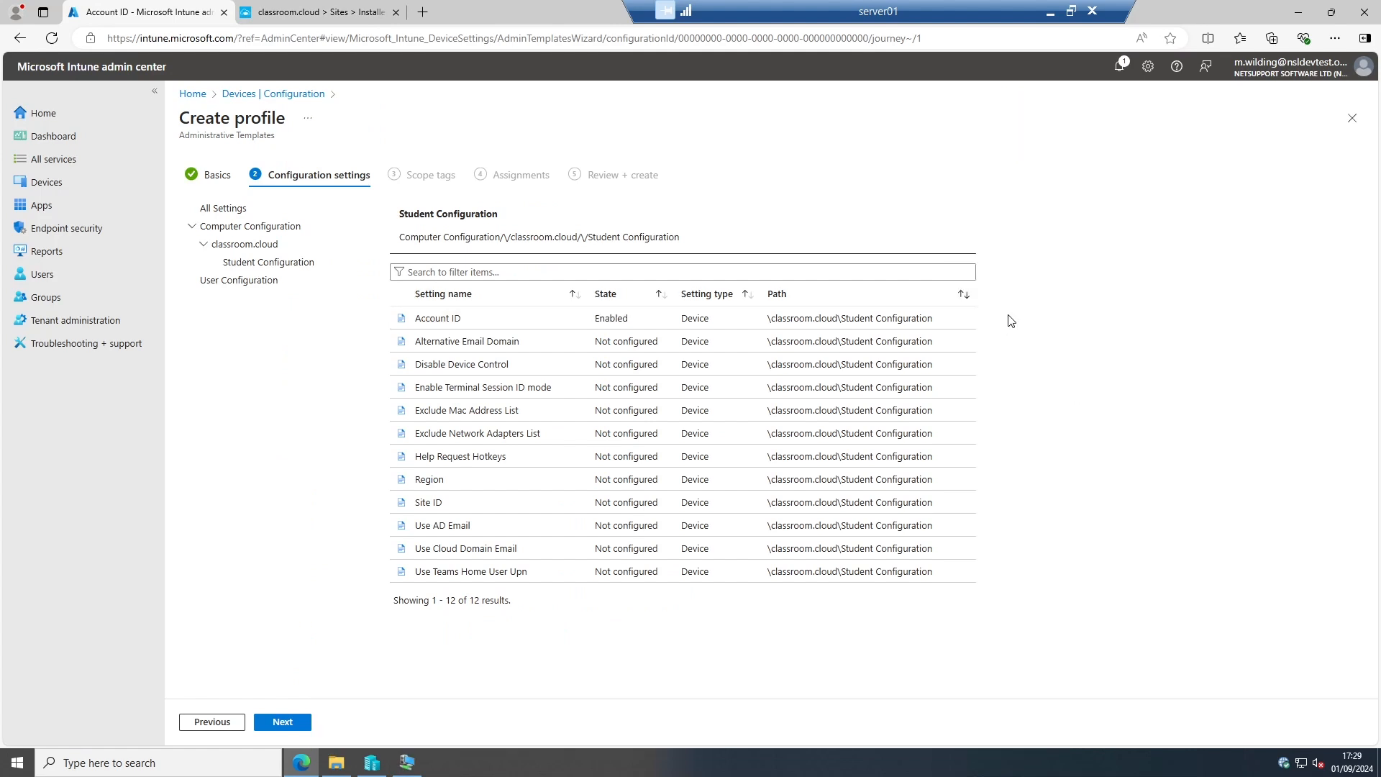
Enable the Region setting in the profile's Student Configuration and set it to UKSOUTH.
click(439, 487)
click(979, 222)
click(997, 267)
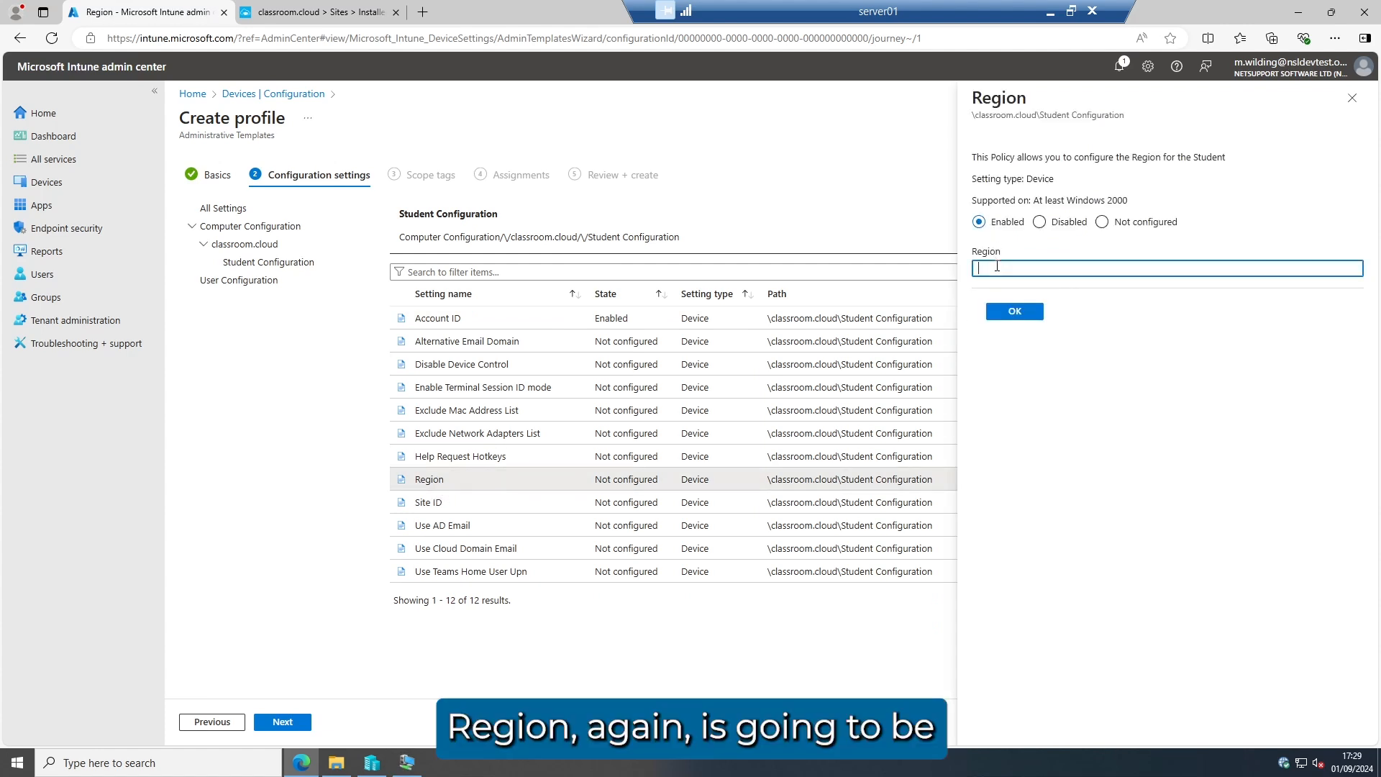
text(UKSOUTH)
click(1016, 311)
Enable the Site ID setting in the profile's Student Configuration and set it to 2.
click(516, 509)
click(979, 222)
click(996, 265)
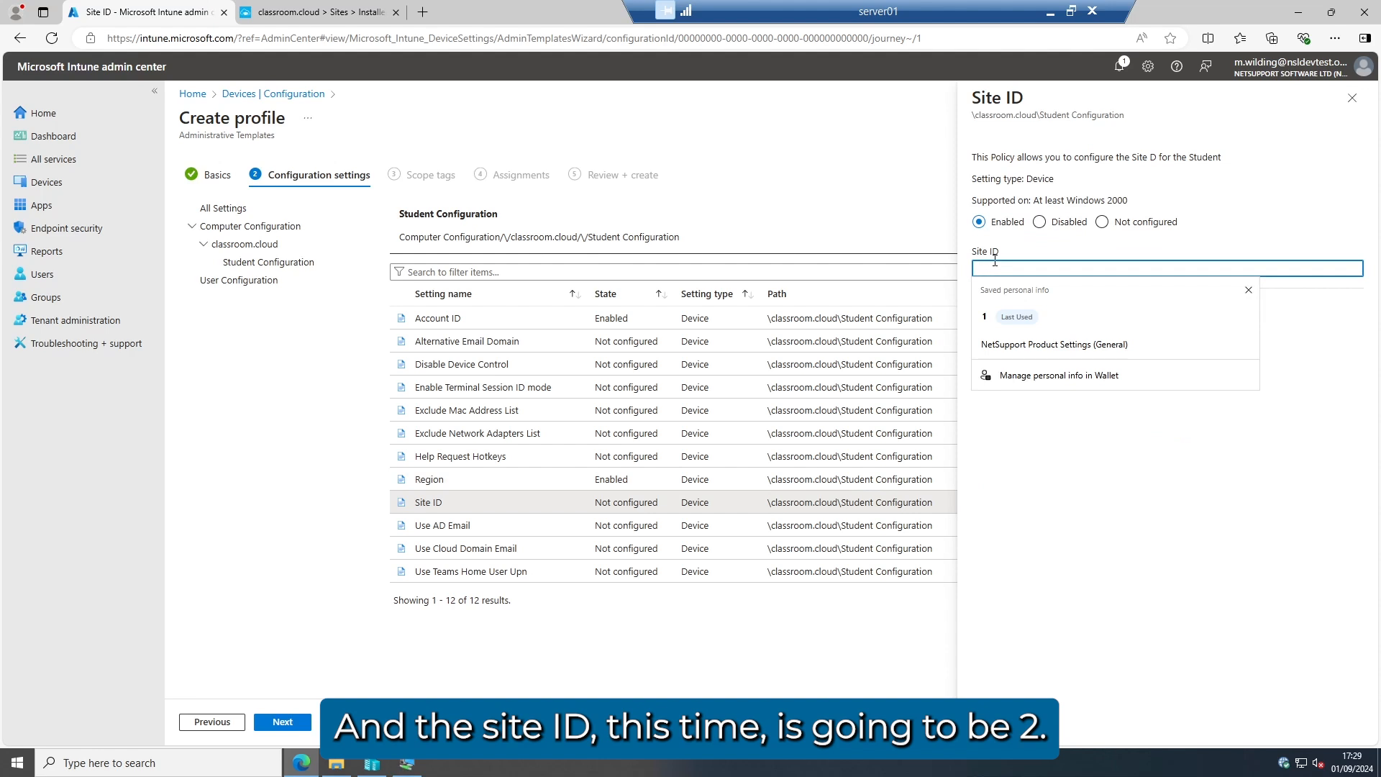
text(2)
click(1015, 312)
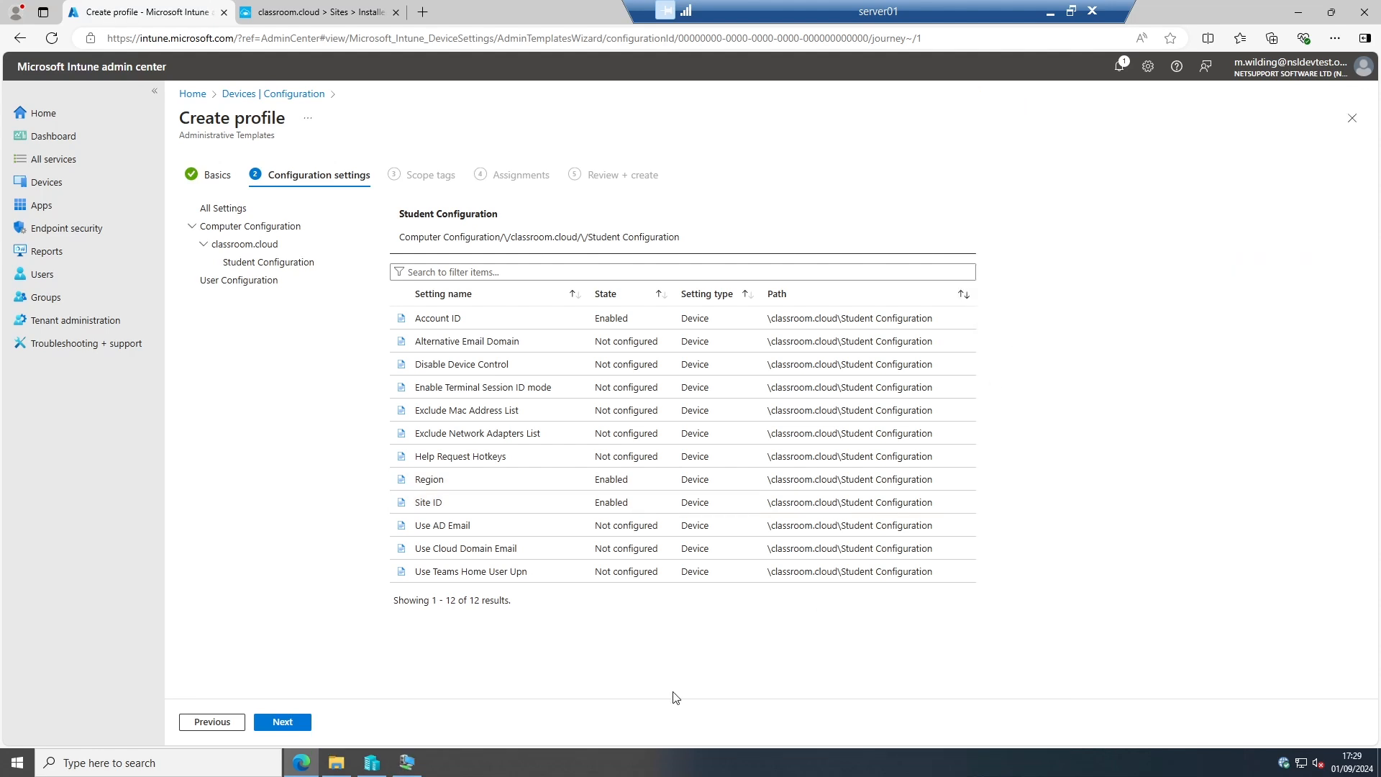
Keep the default scope tag and include the Waterloo Road Student Devices group in the profile's assignments.
click(297, 727)
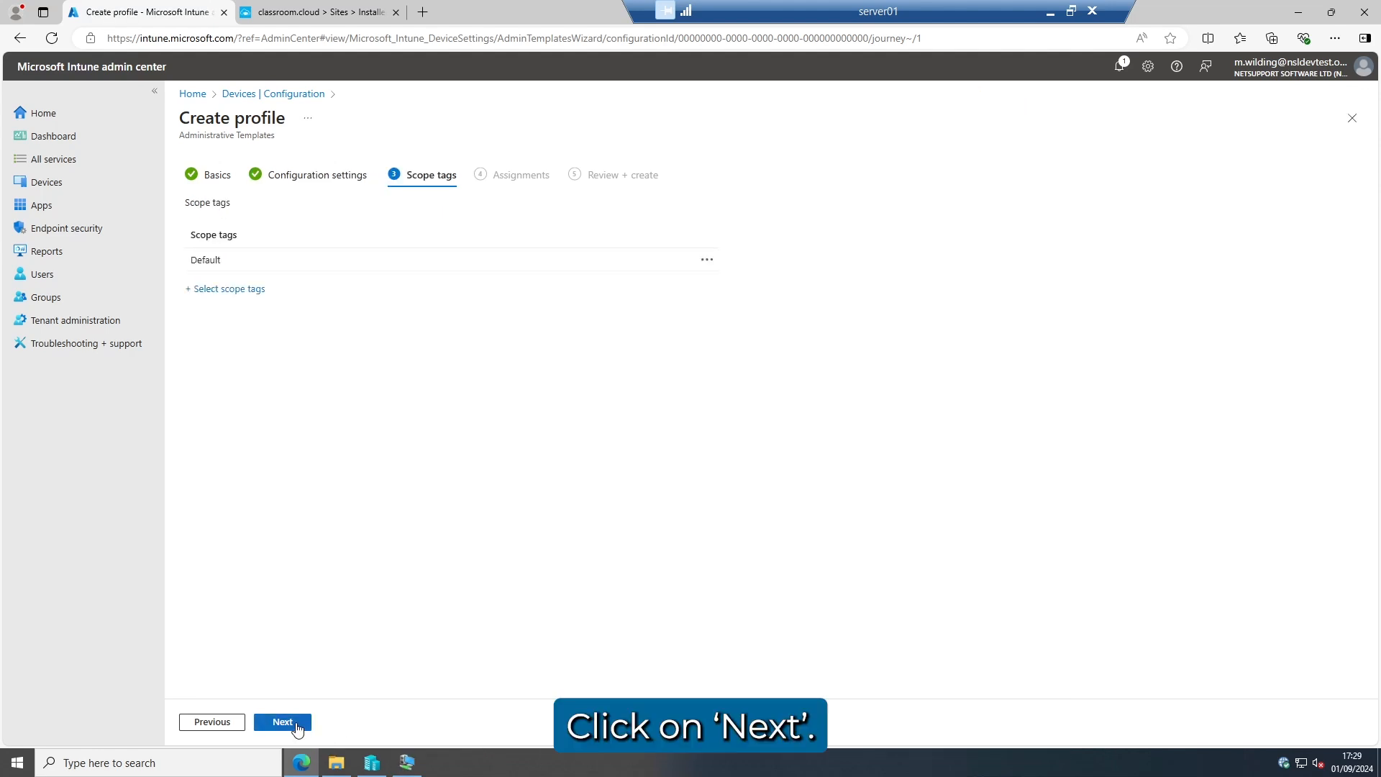
click(297, 723)
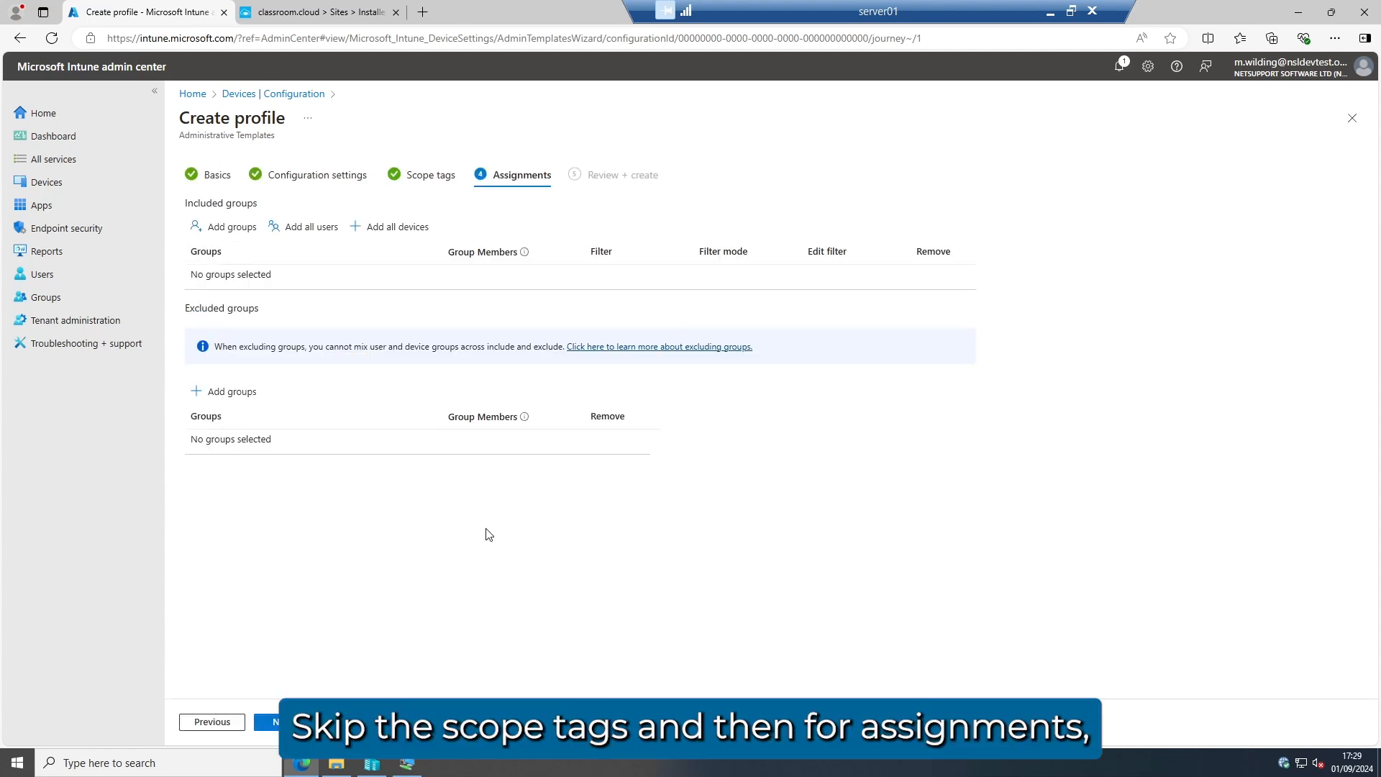
click(231, 227)
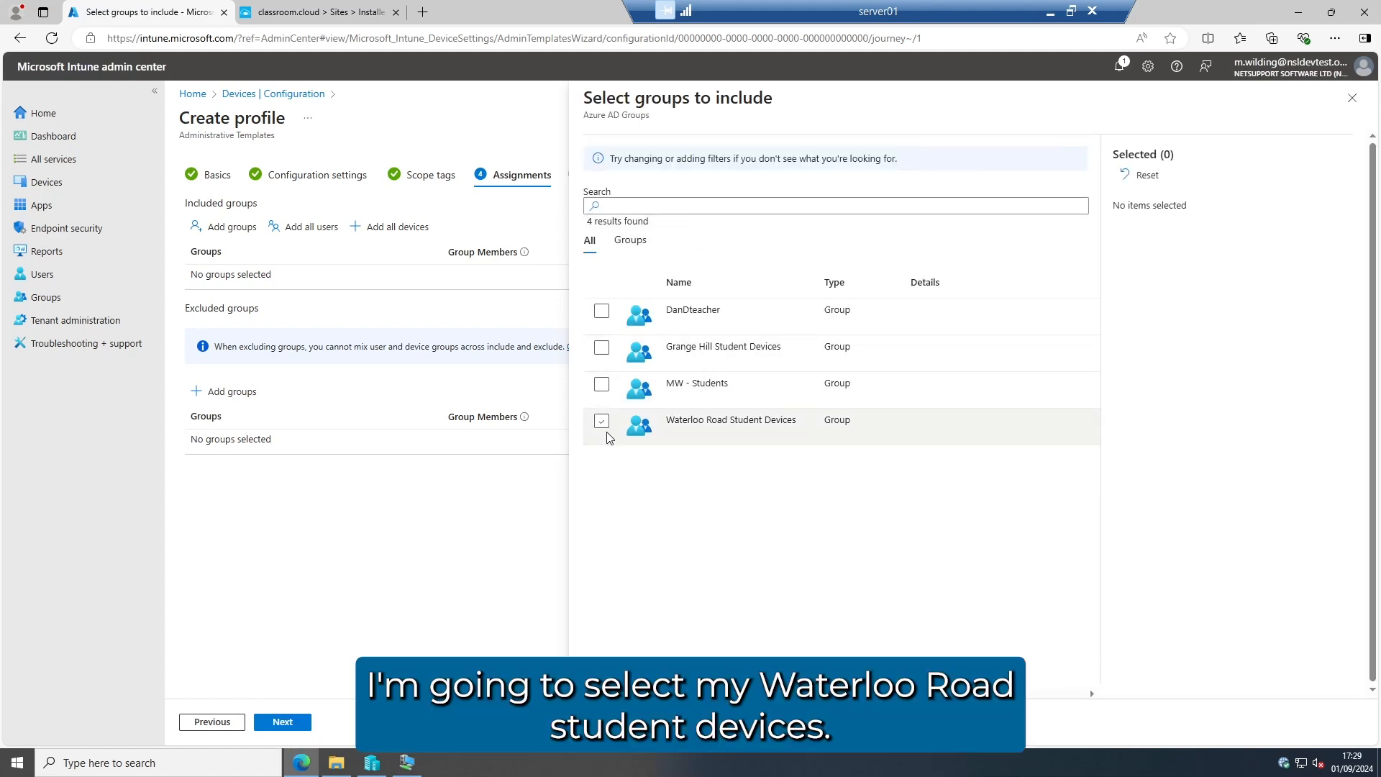
click(601, 421)
click(608, 721)
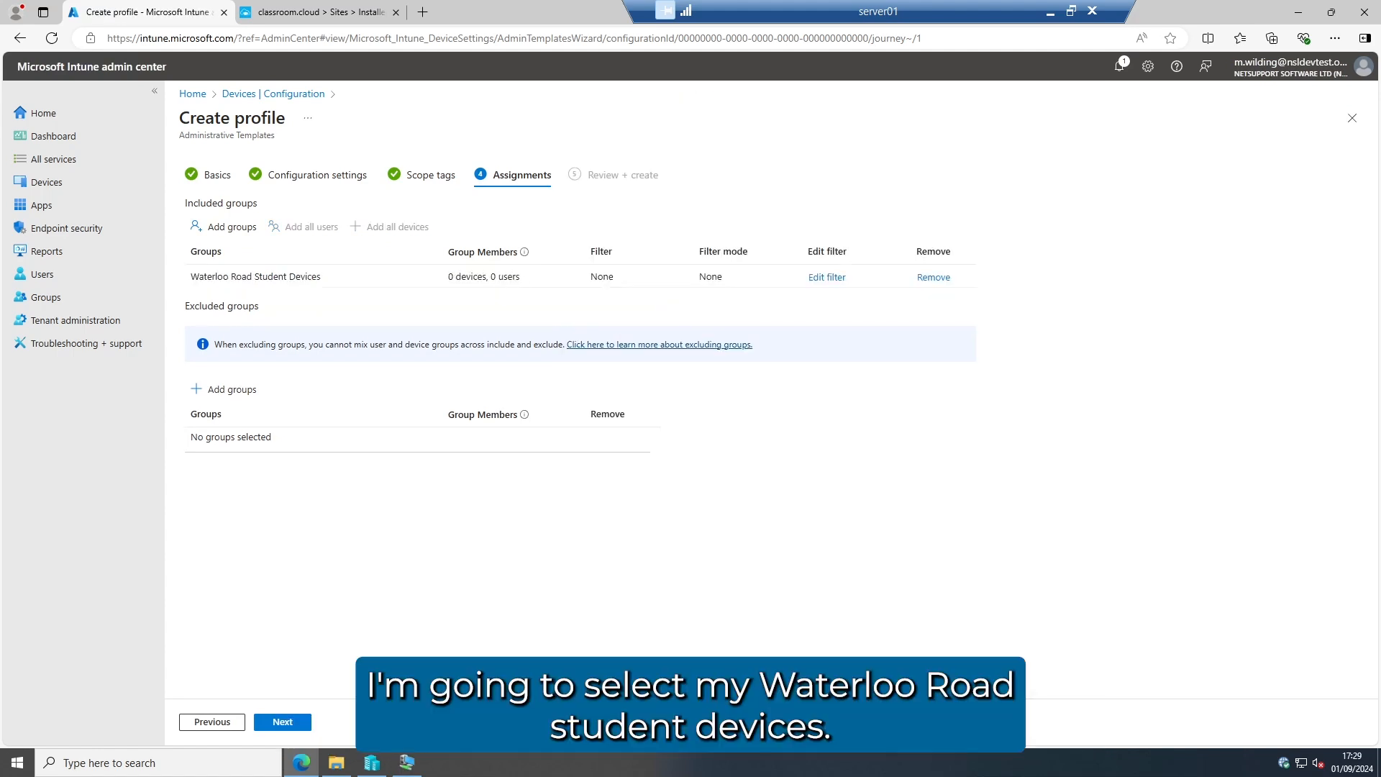
Review and create the Waterloo Road profile, and refresh the list of configuration policies.
click(281, 727)
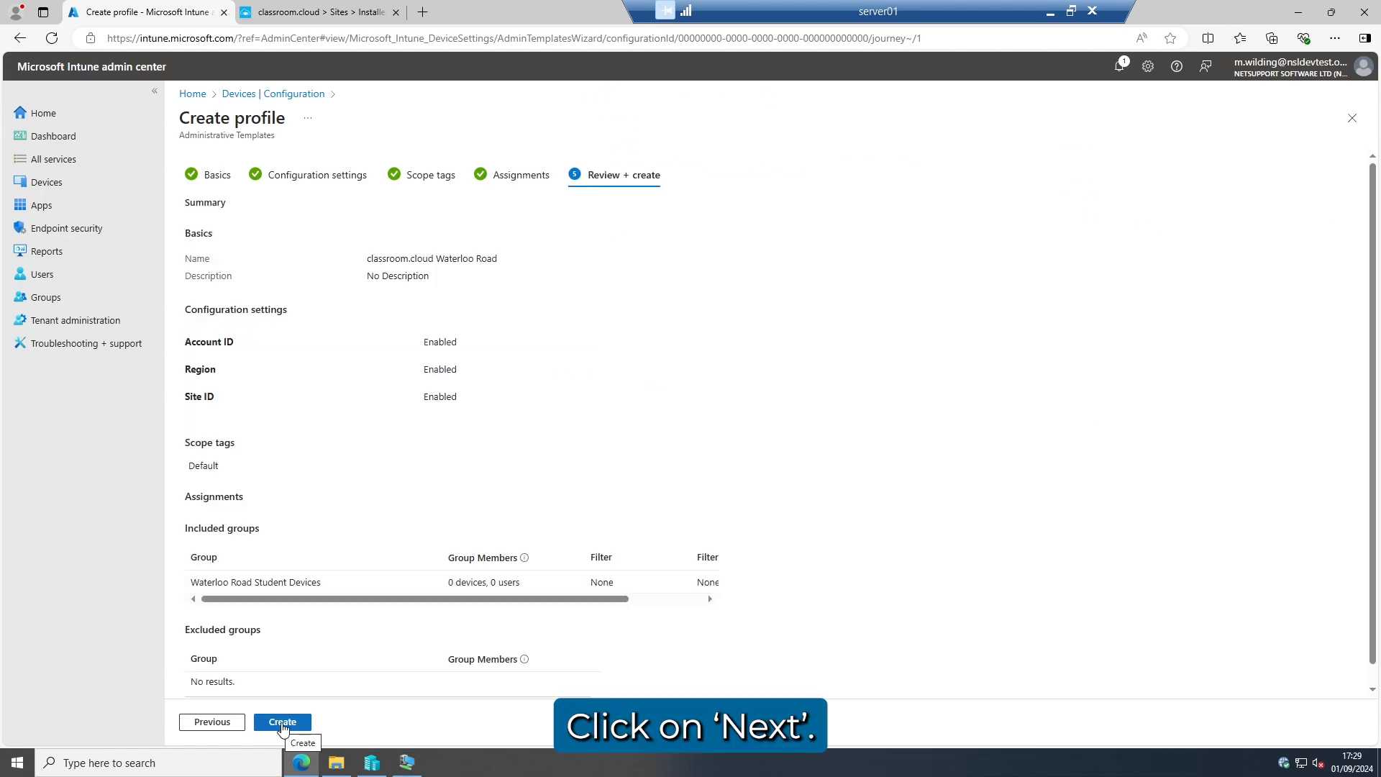
click(282, 725)
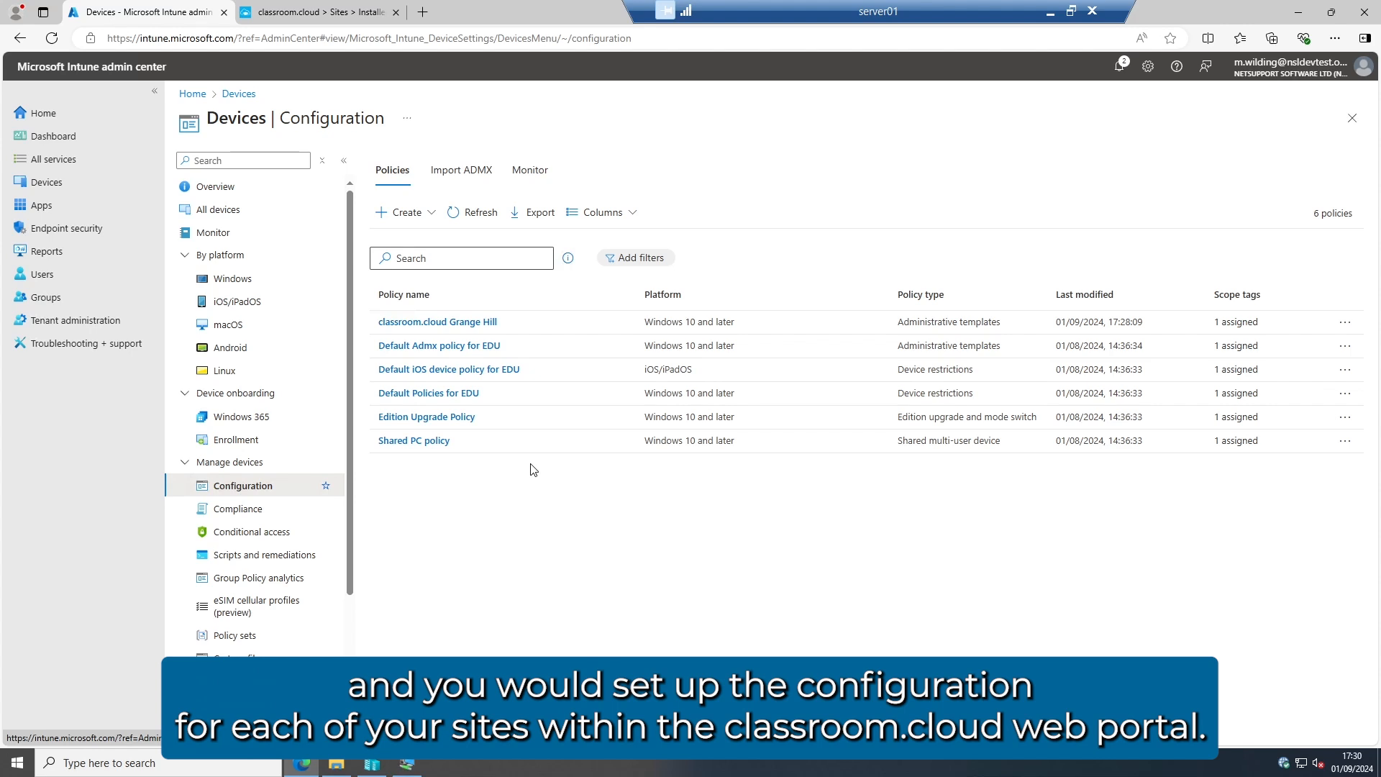
click(467, 225)
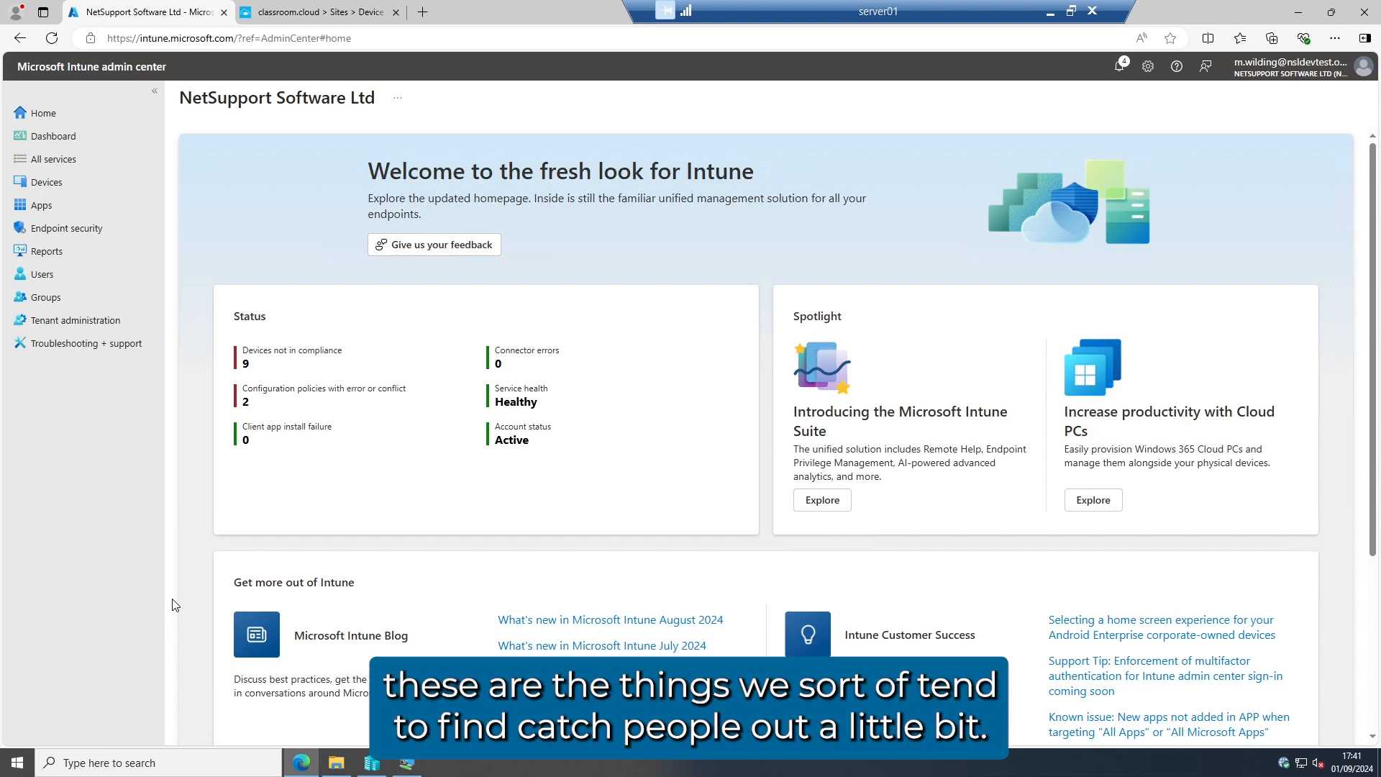
Open the properties of the classroom.cloud Student app from the list of all Intune apps.
click(46, 210)
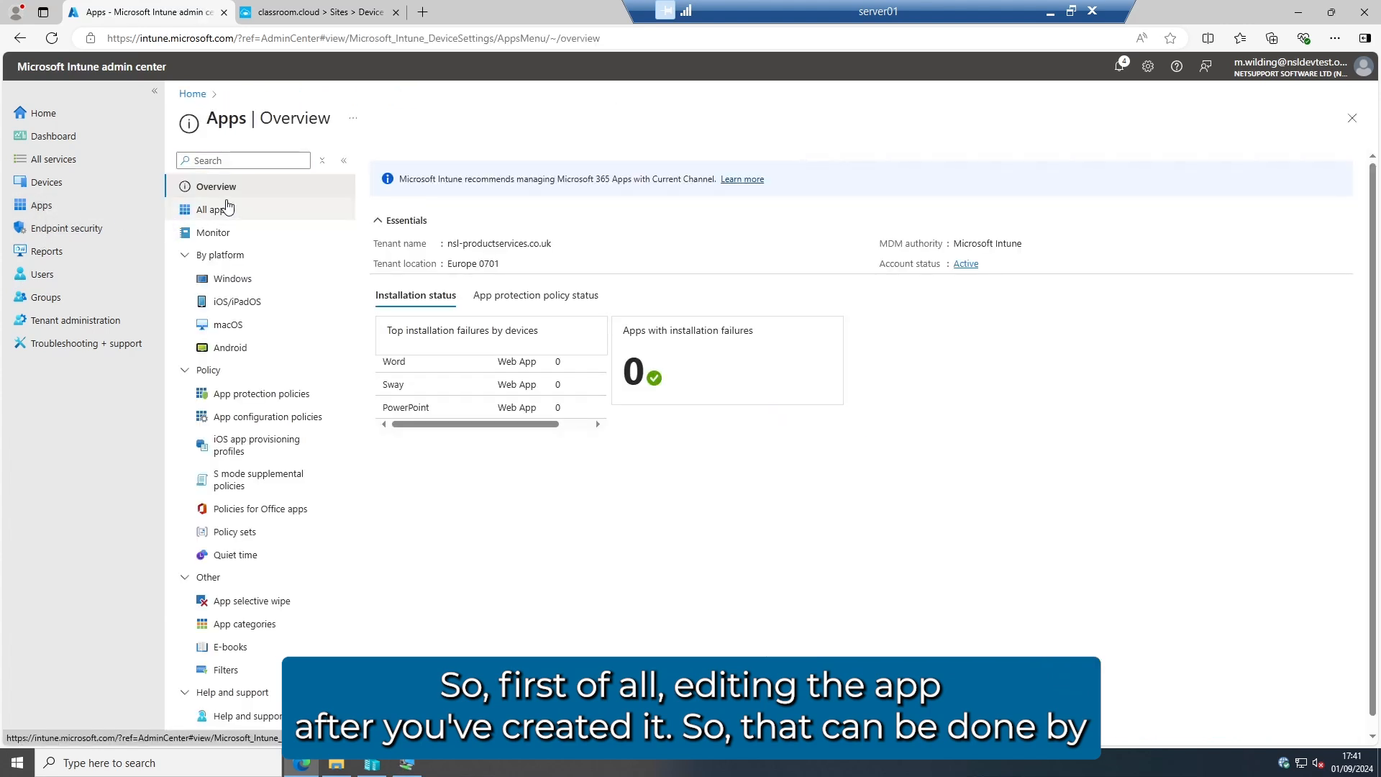
click(223, 218)
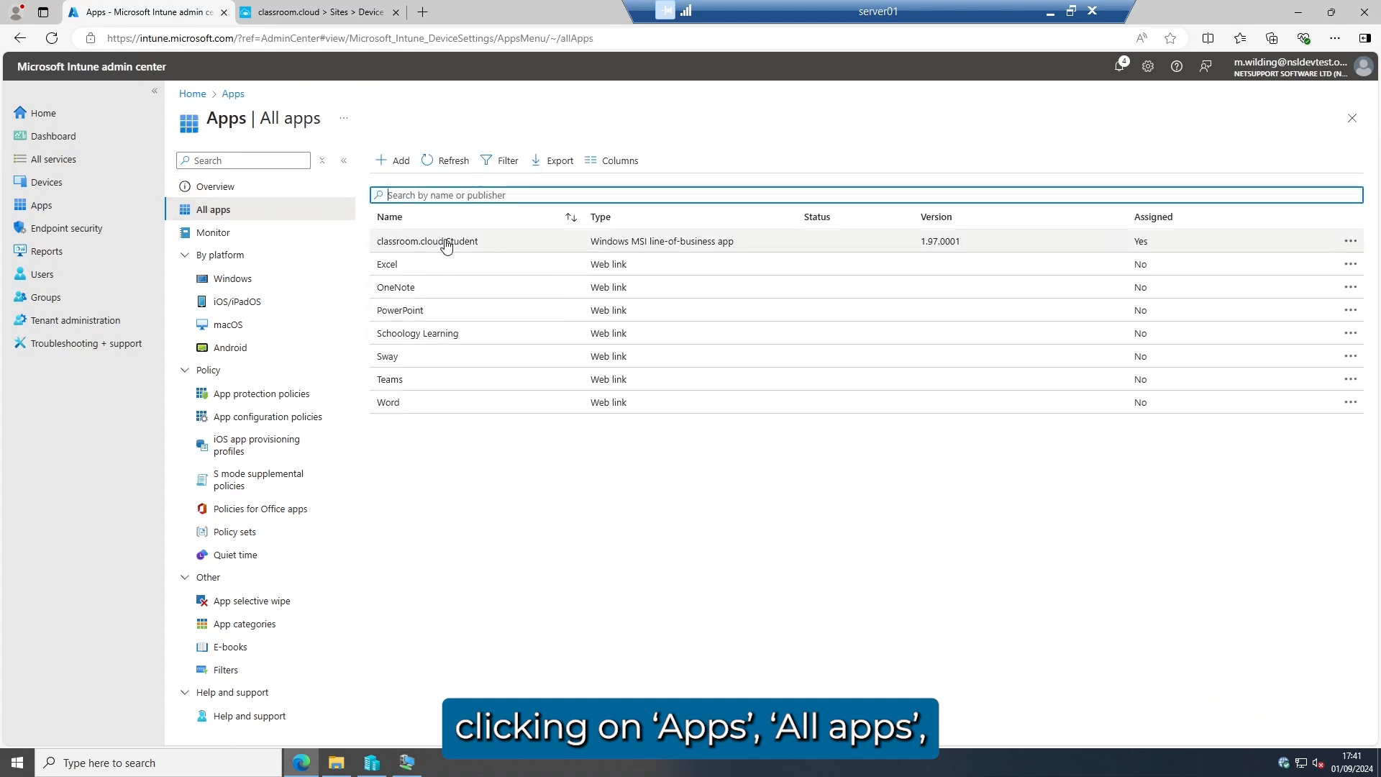
click(432, 241)
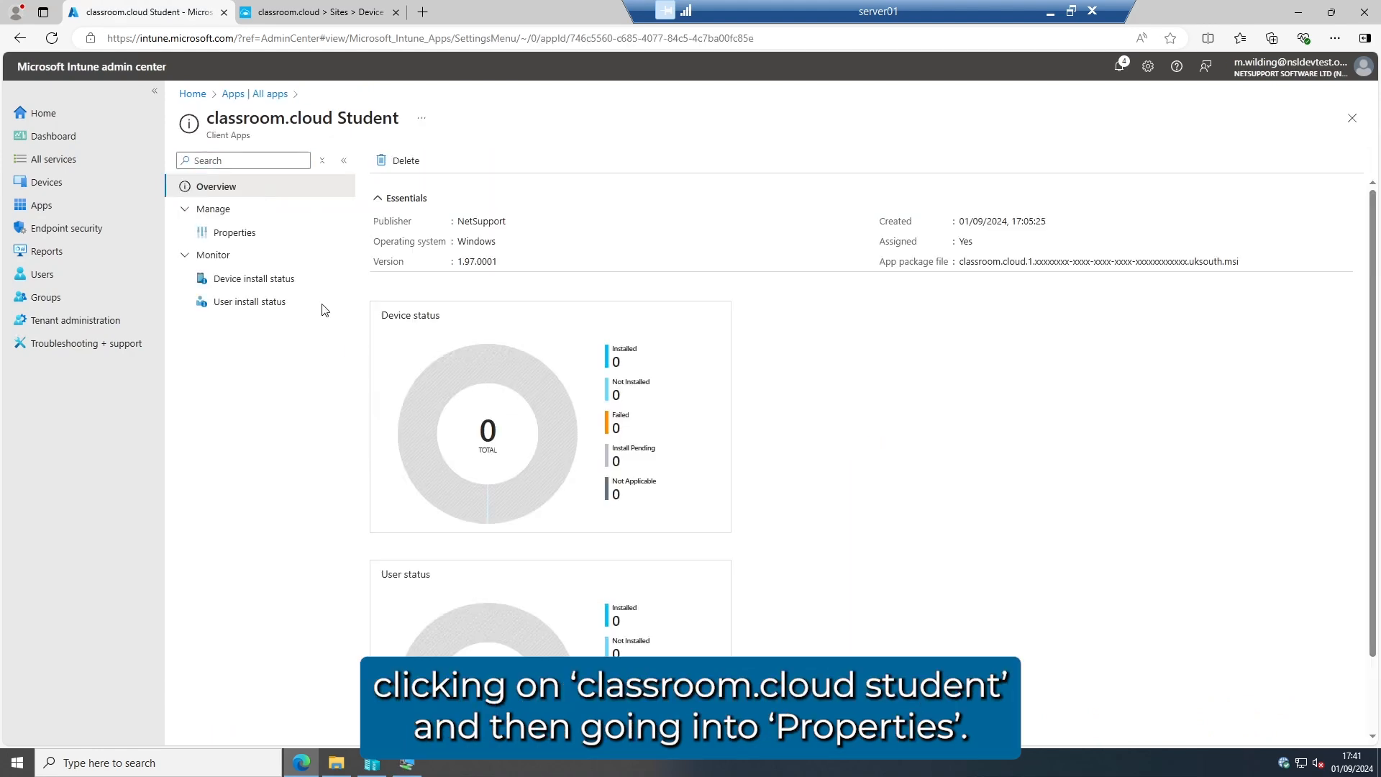
click(248, 245)
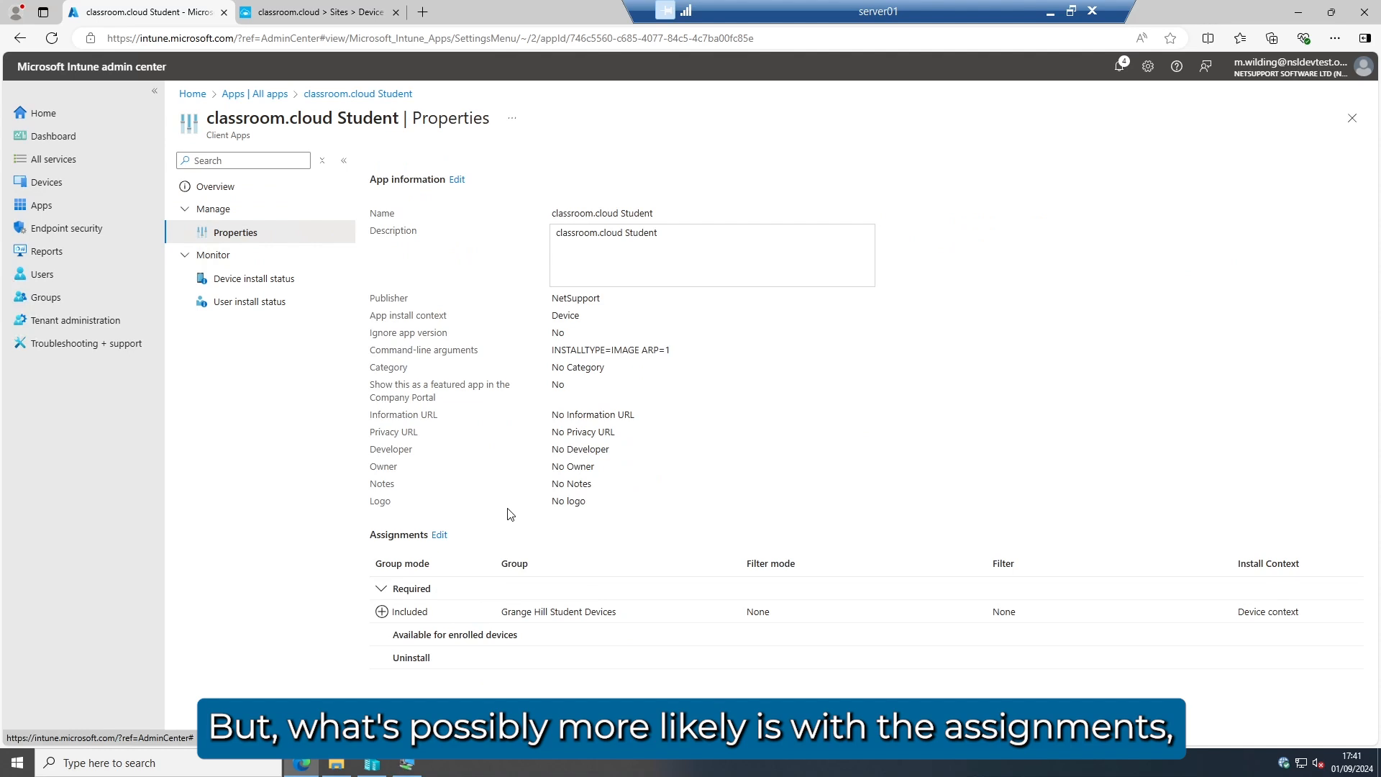
Add the Waterloo Road Student Devices group to the app's Required assignments and save the change.
click(440, 535)
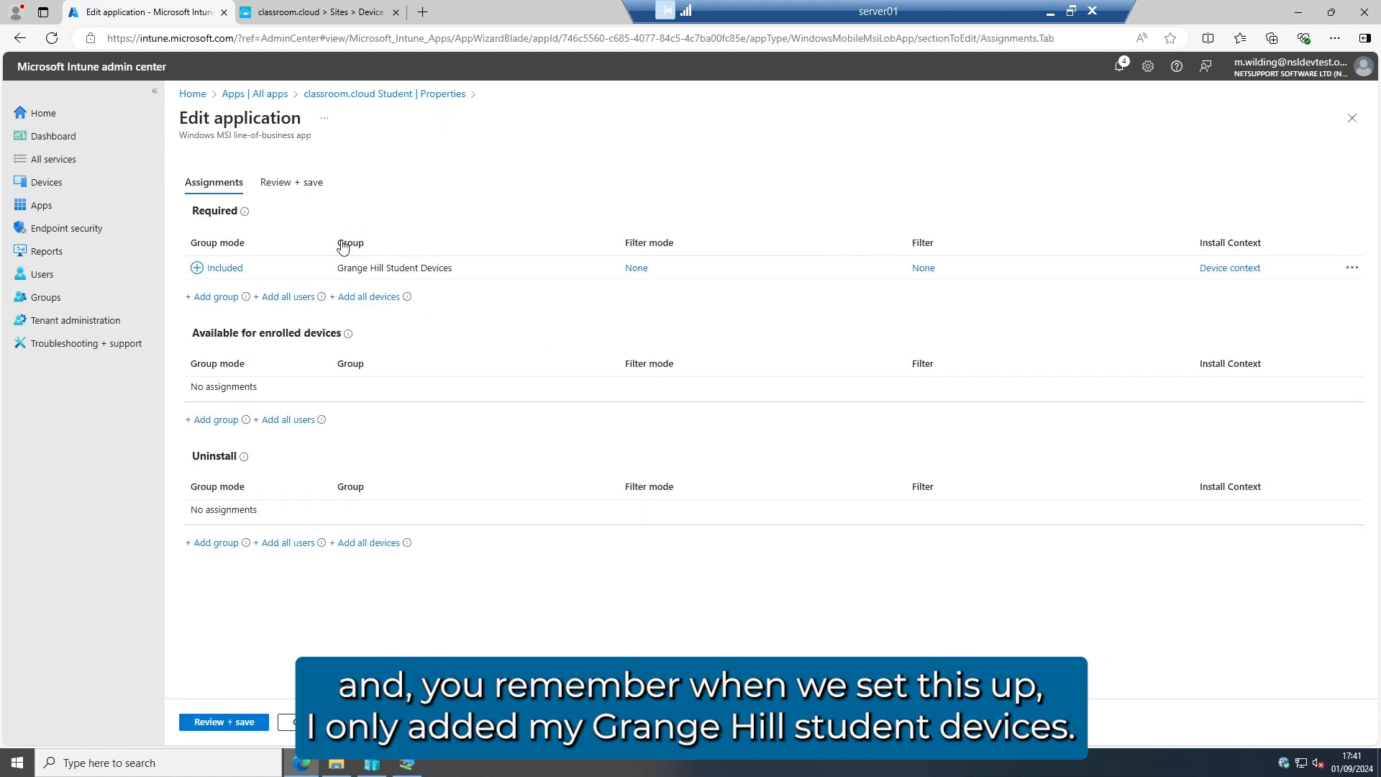
click(216, 297)
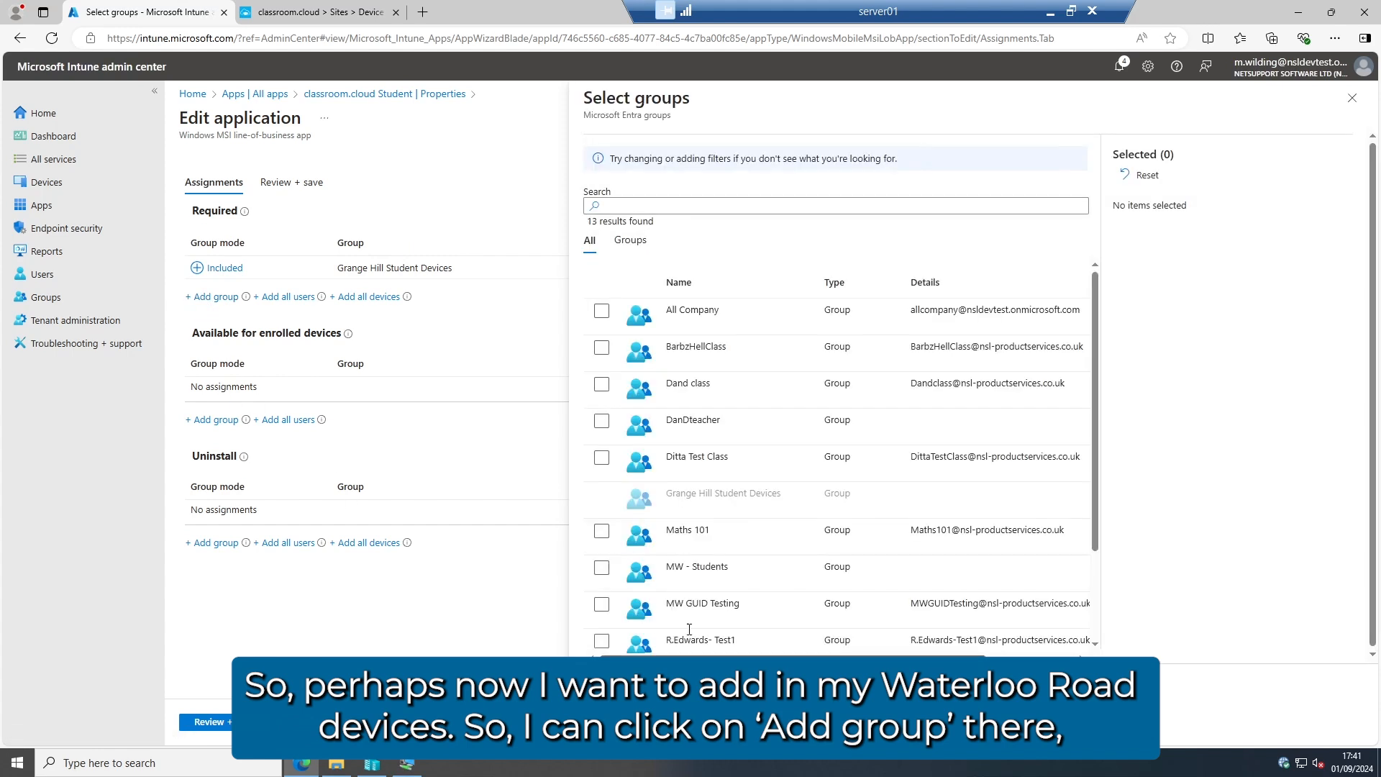
scroll(727, 598, down, 2)
click(602, 628)
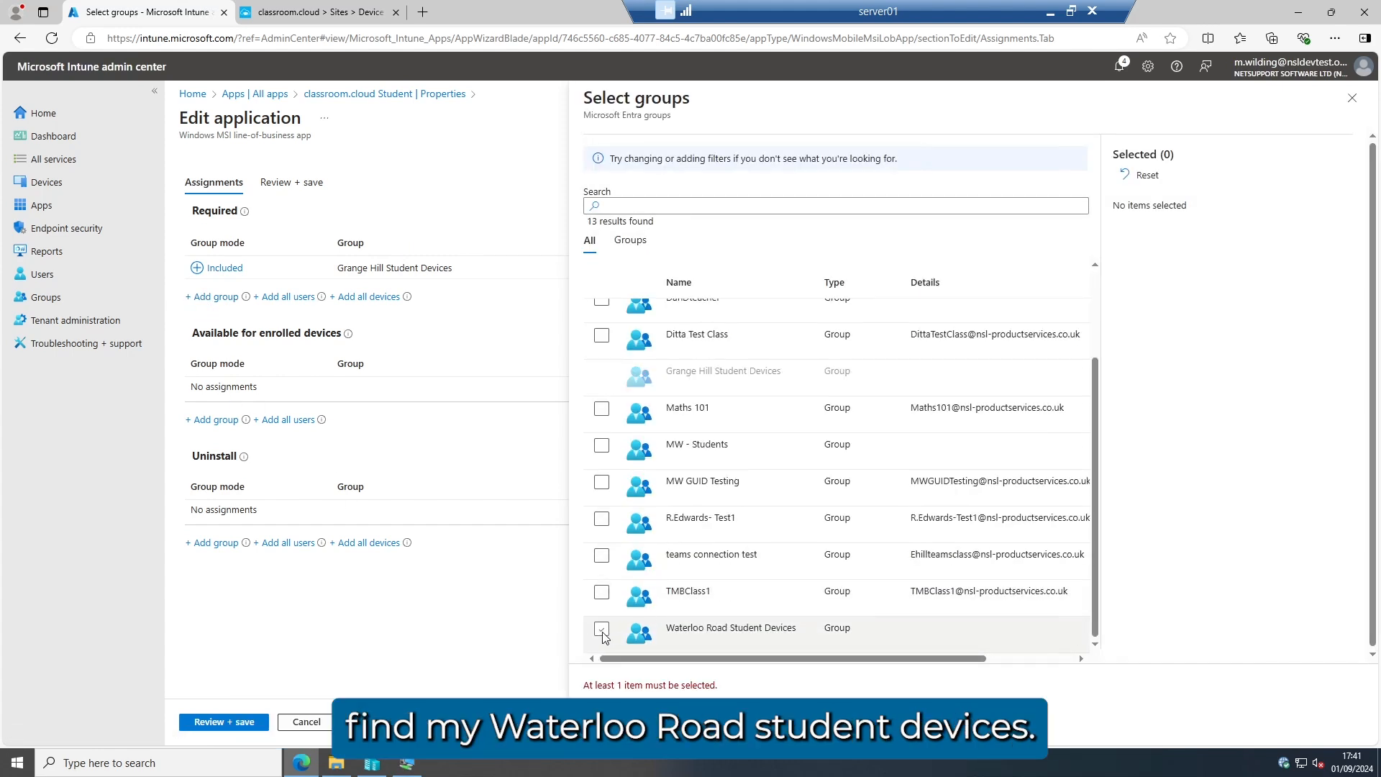
click(608, 722)
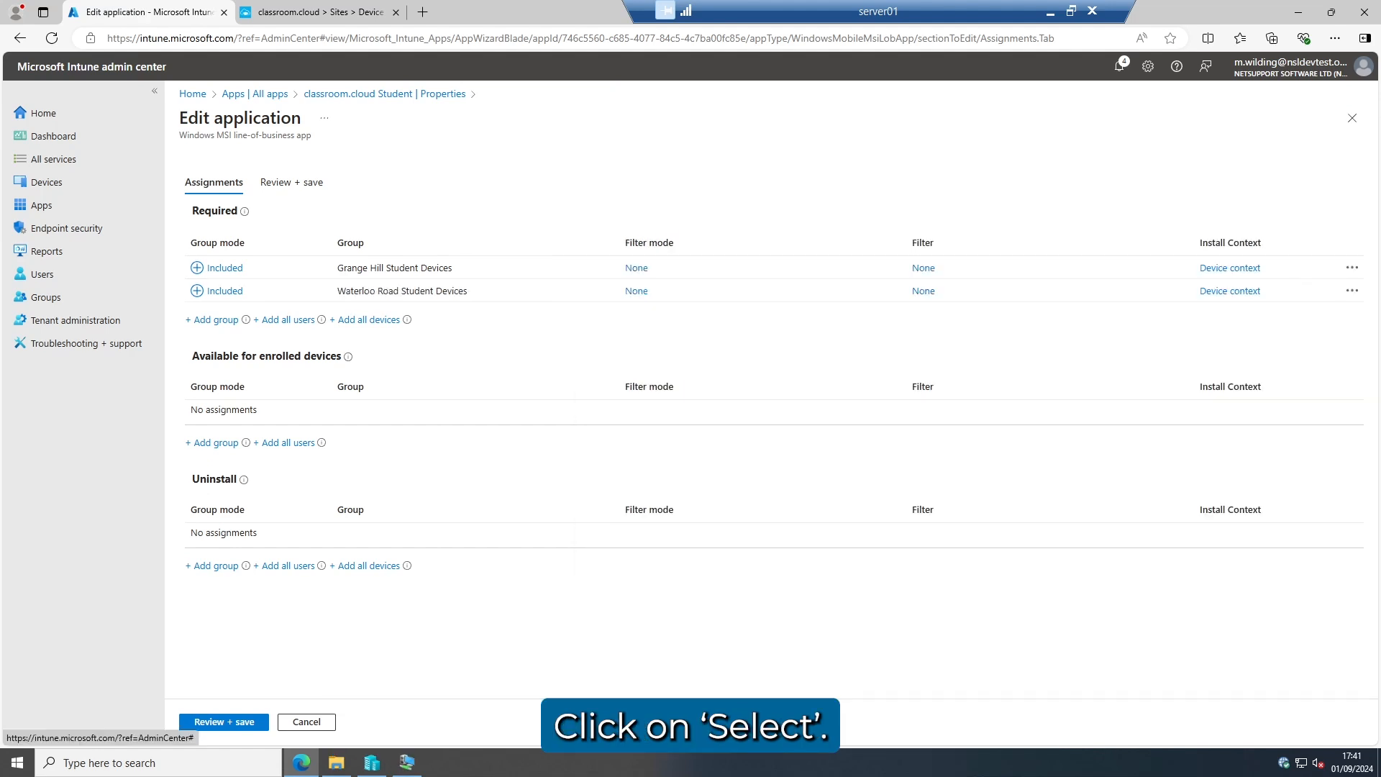
click(224, 722)
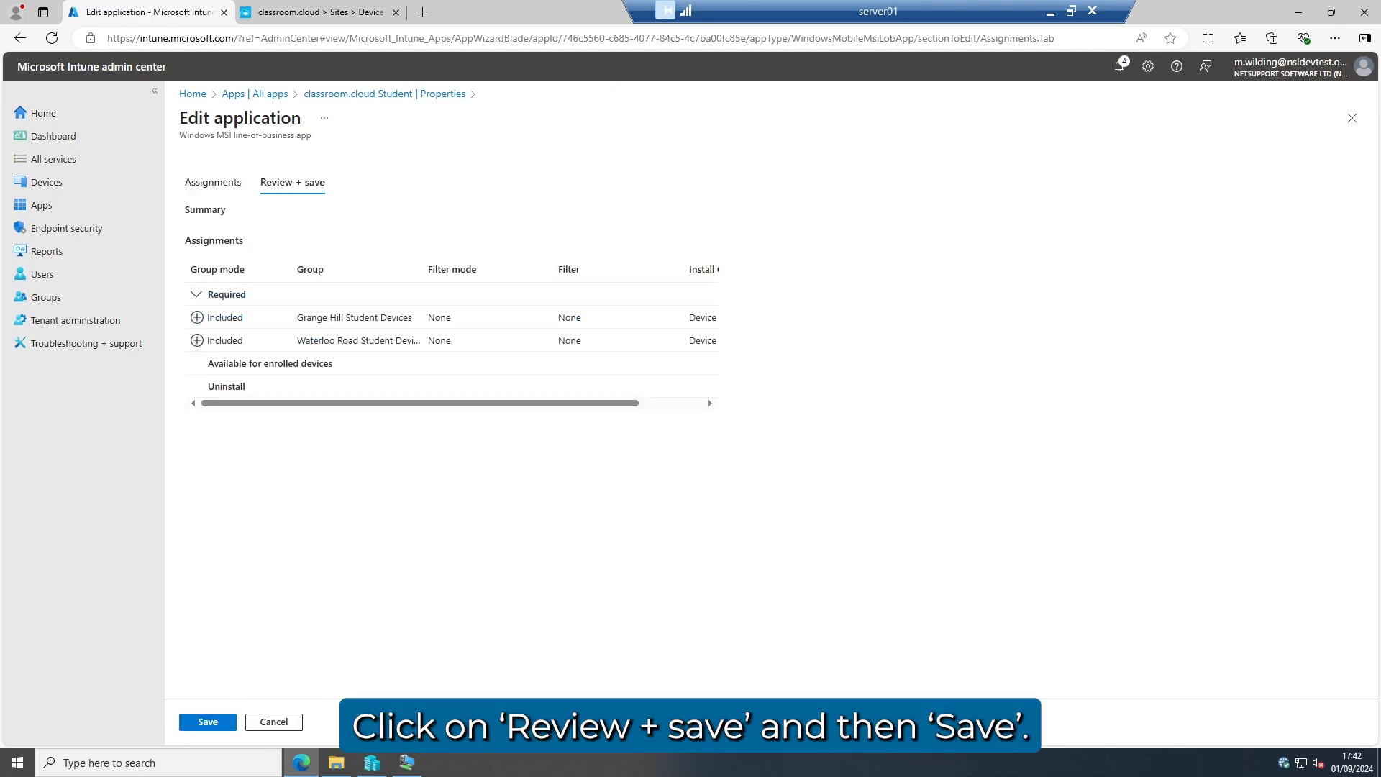
click(230, 722)
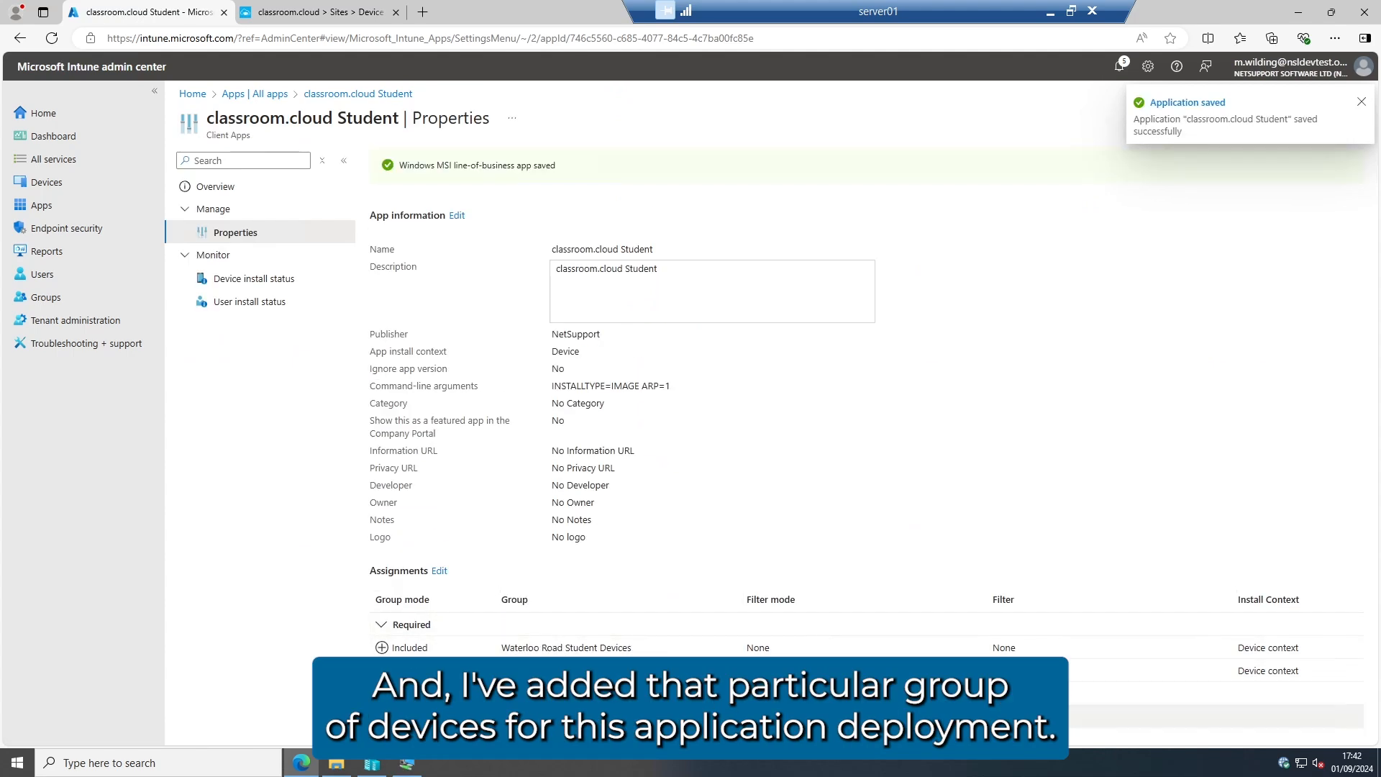
Edit the app's assignments again and delete Grange Hill Student Devices from the Required groups.
click(439, 571)
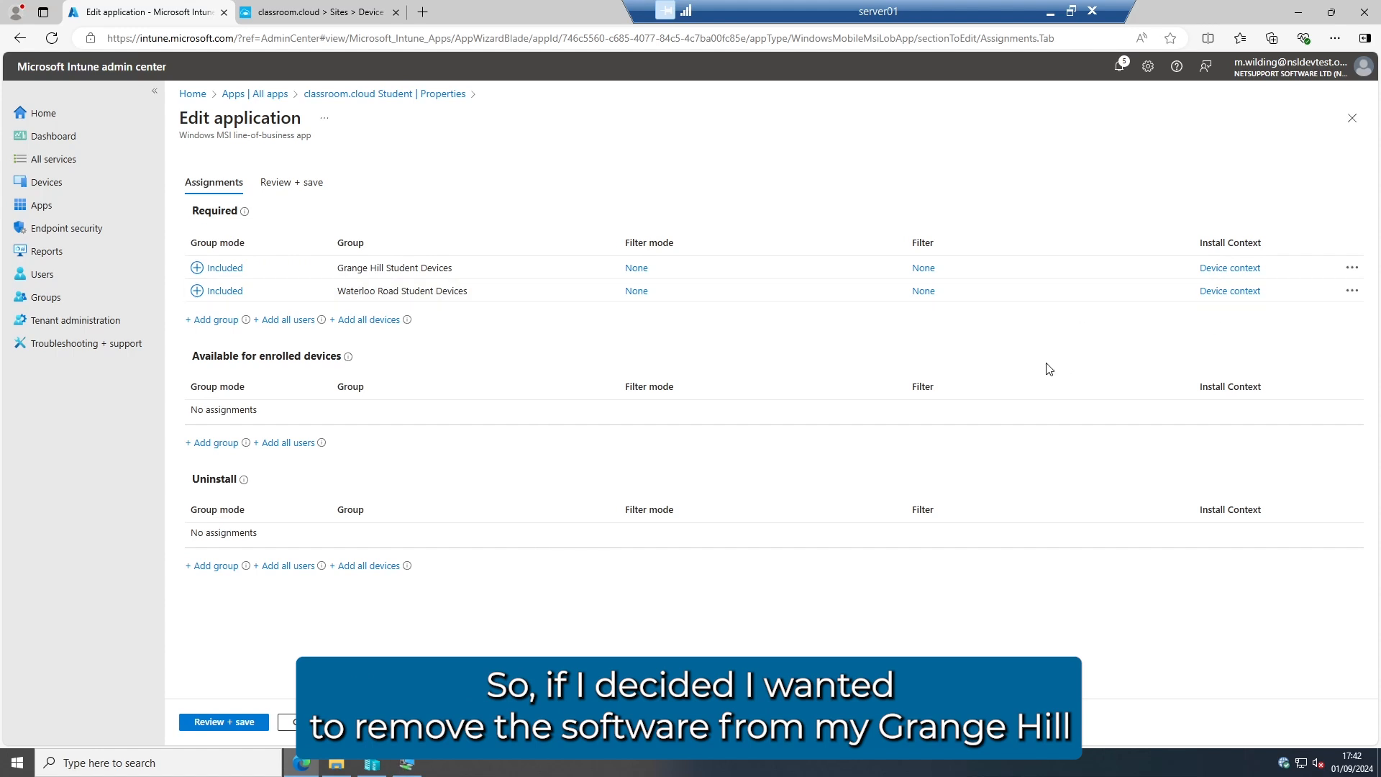
click(1352, 267)
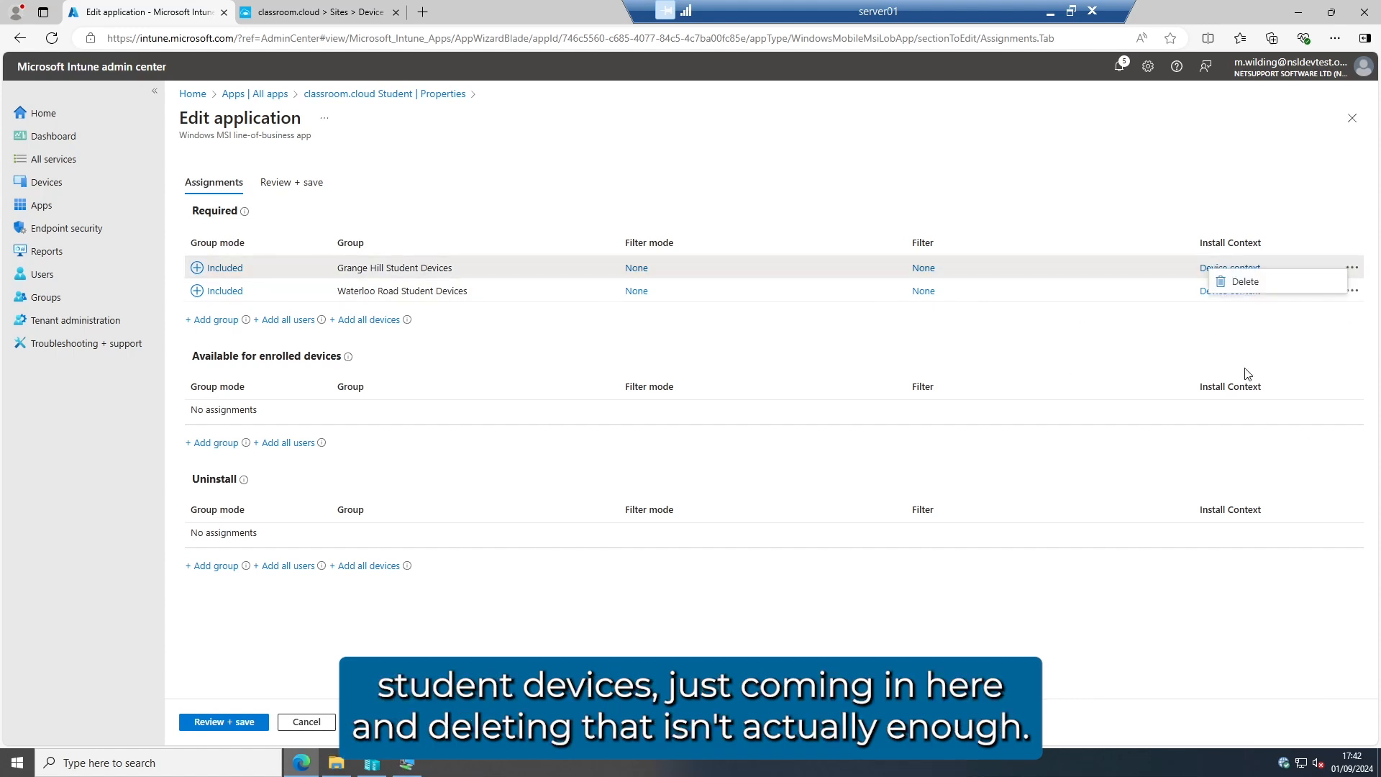
click(1267, 284)
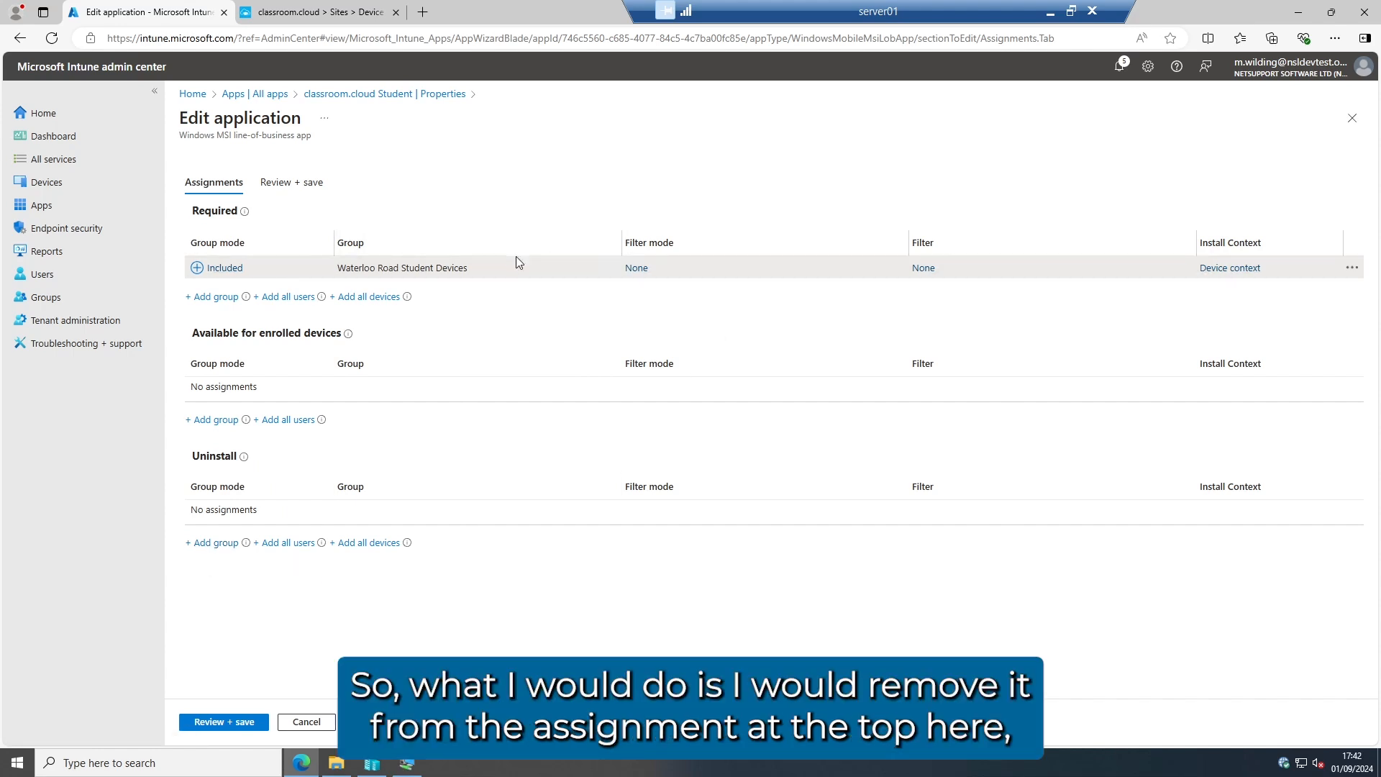
Add the Grange Hill Student Devices group to the app's Uninstall assignments, then review and save the application.
click(213, 542)
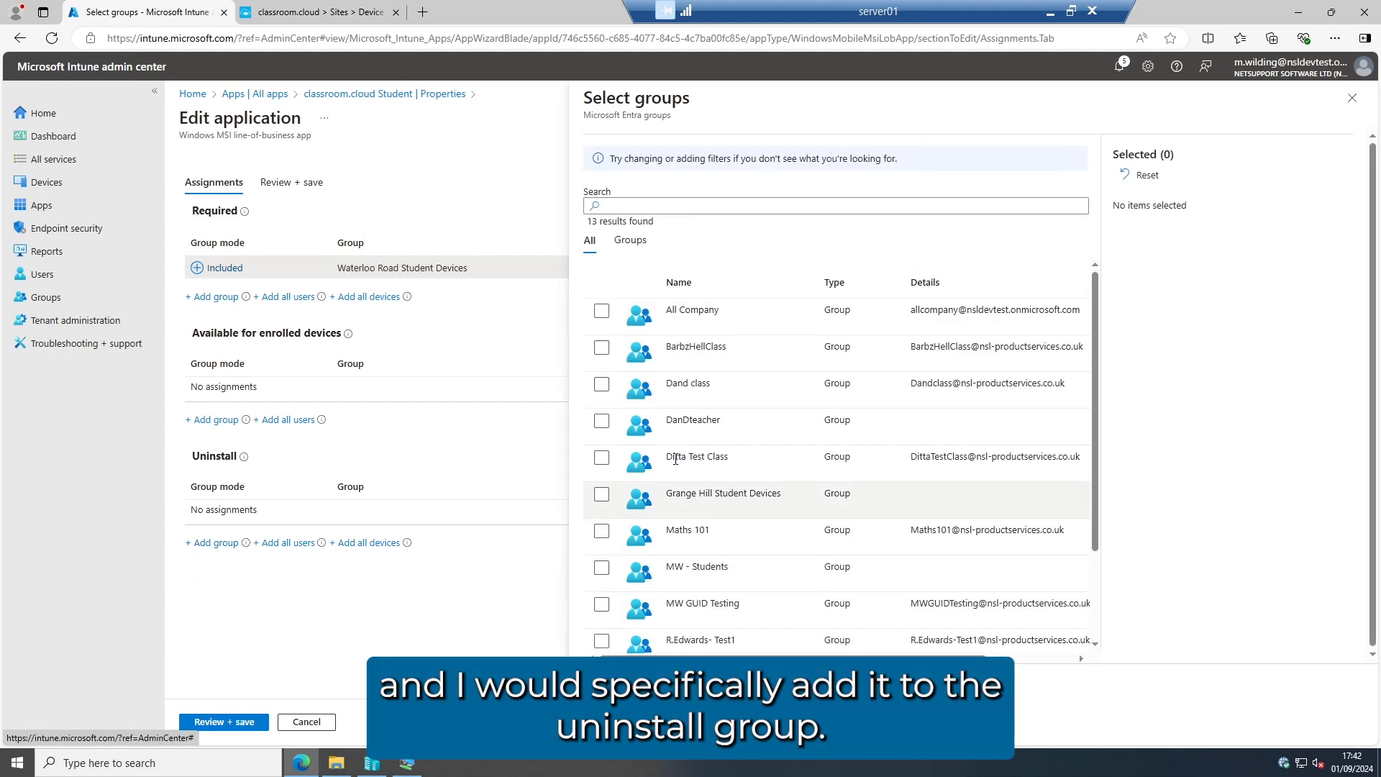
scroll(764, 456, down, 2)
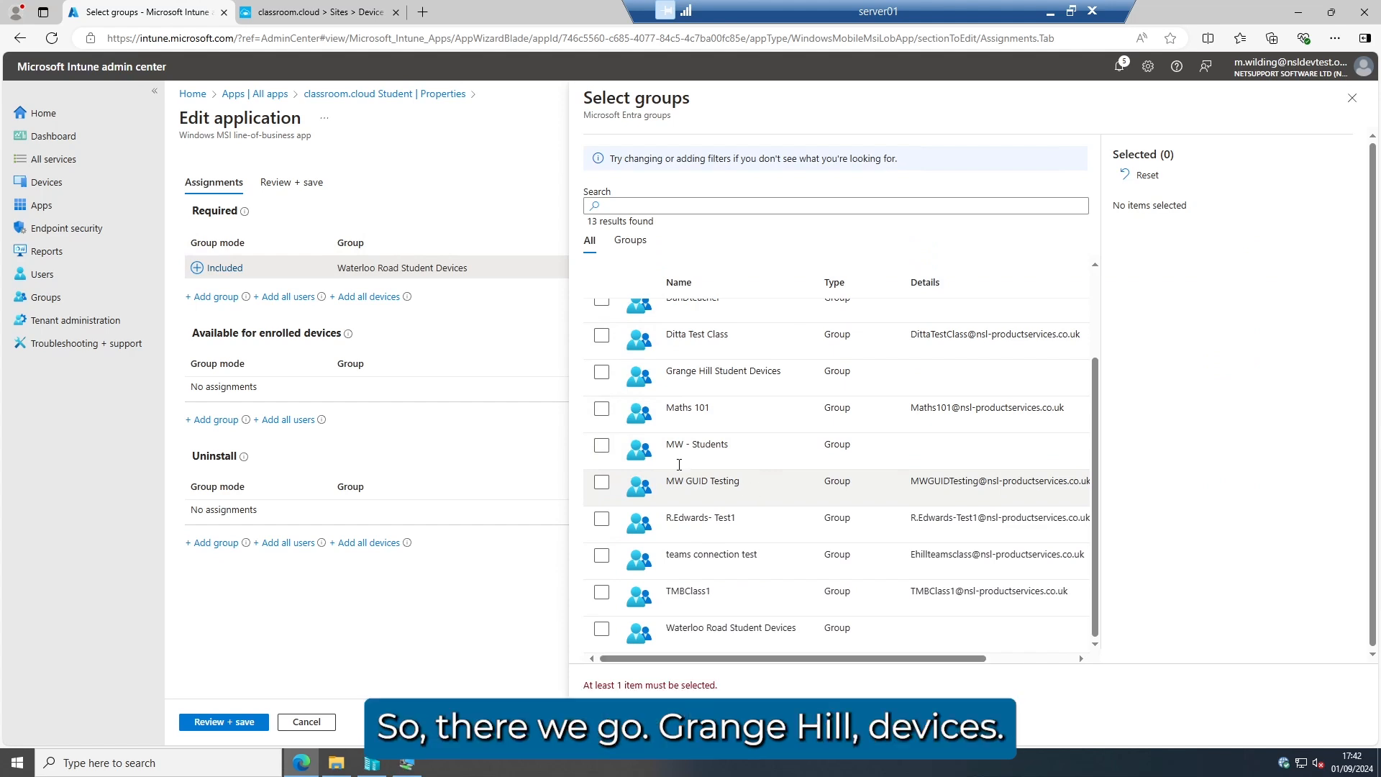
click(602, 372)
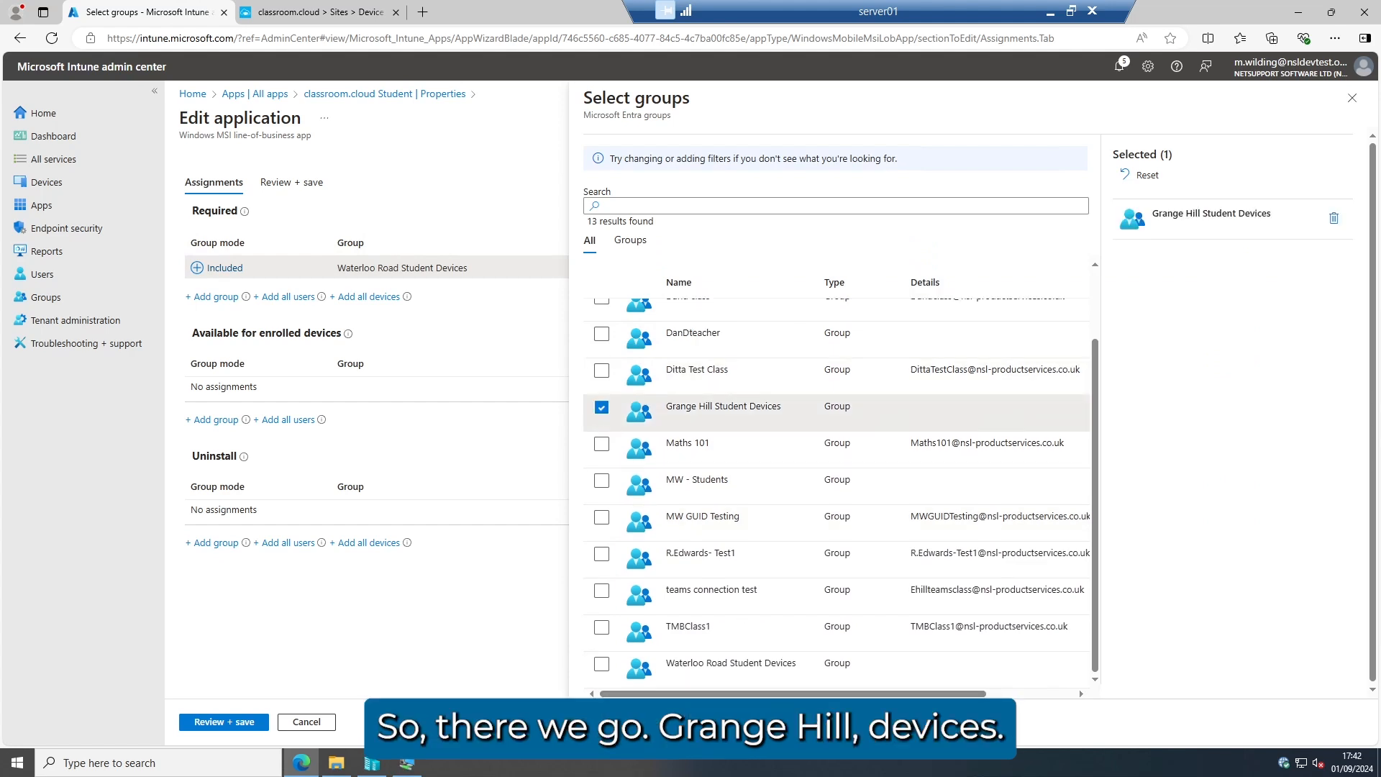
click(611, 722)
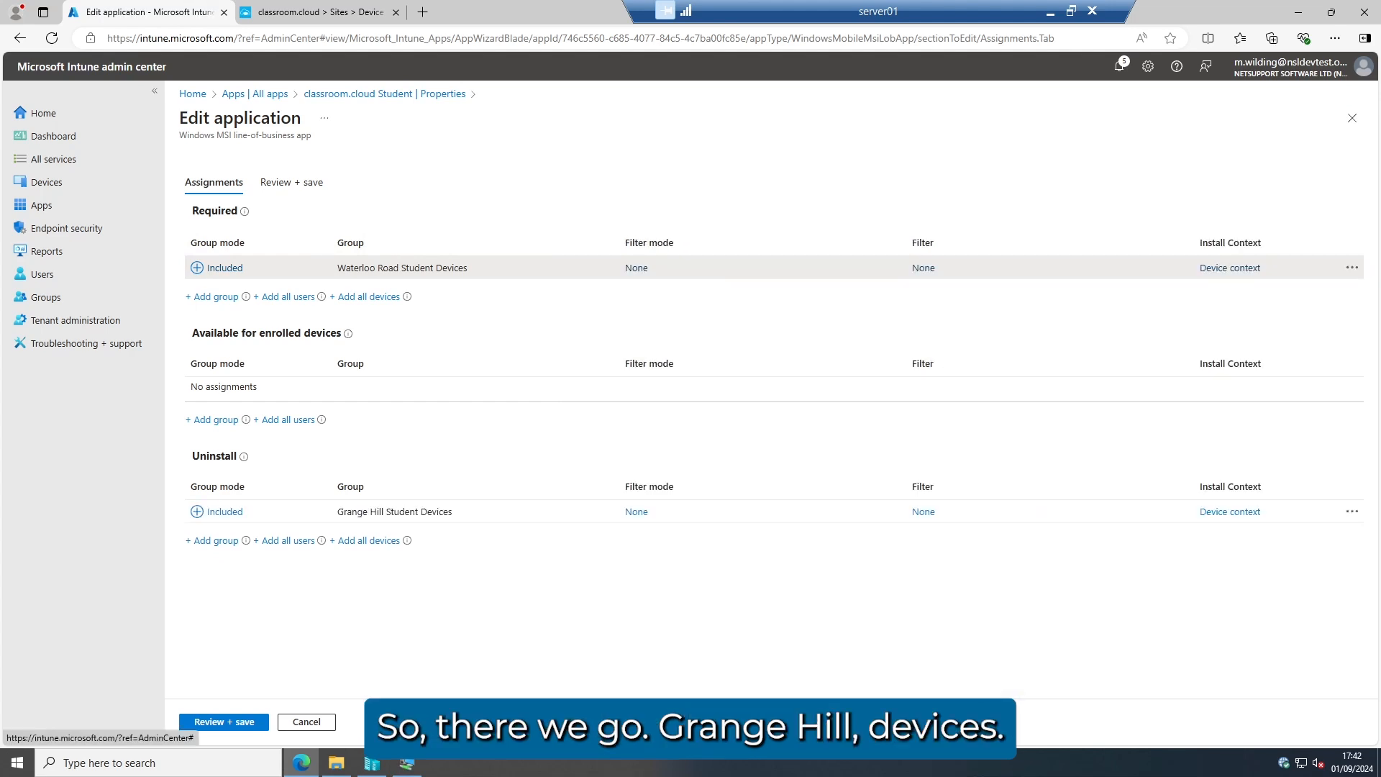
click(248, 723)
click(223, 721)
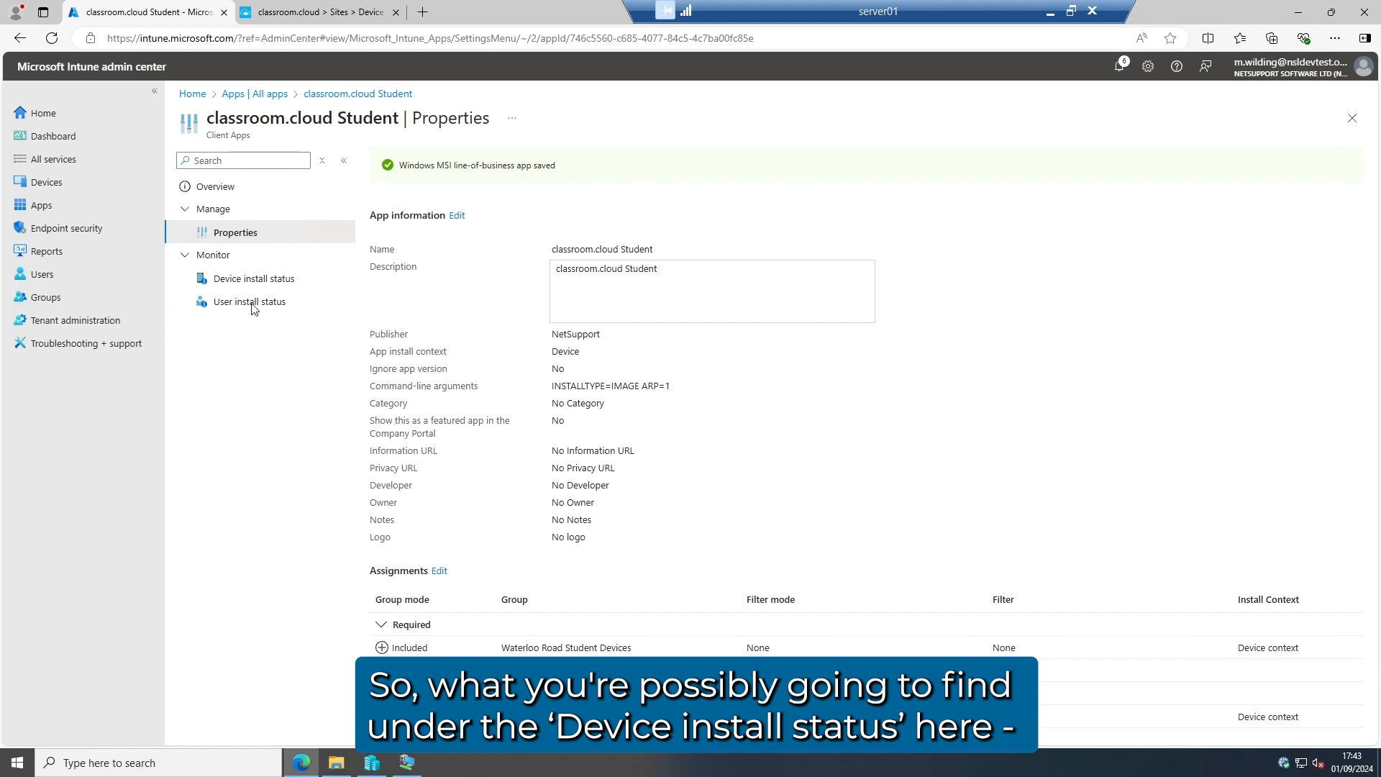
Check the device install status of the classroom.cloud Student app.
click(253, 281)
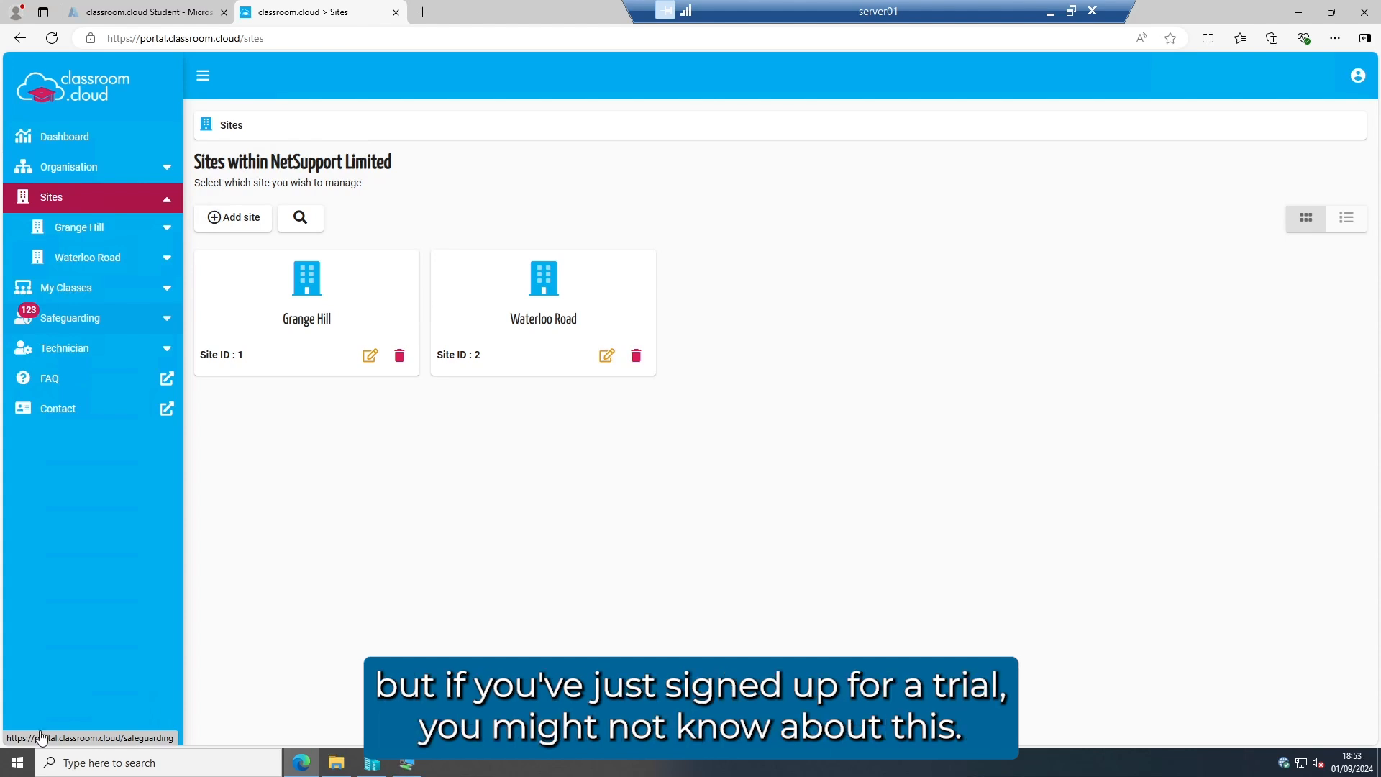
In the classroom.cloud portal, view the Grange Hill site's unassigned devices and open its device groups.
click(88, 235)
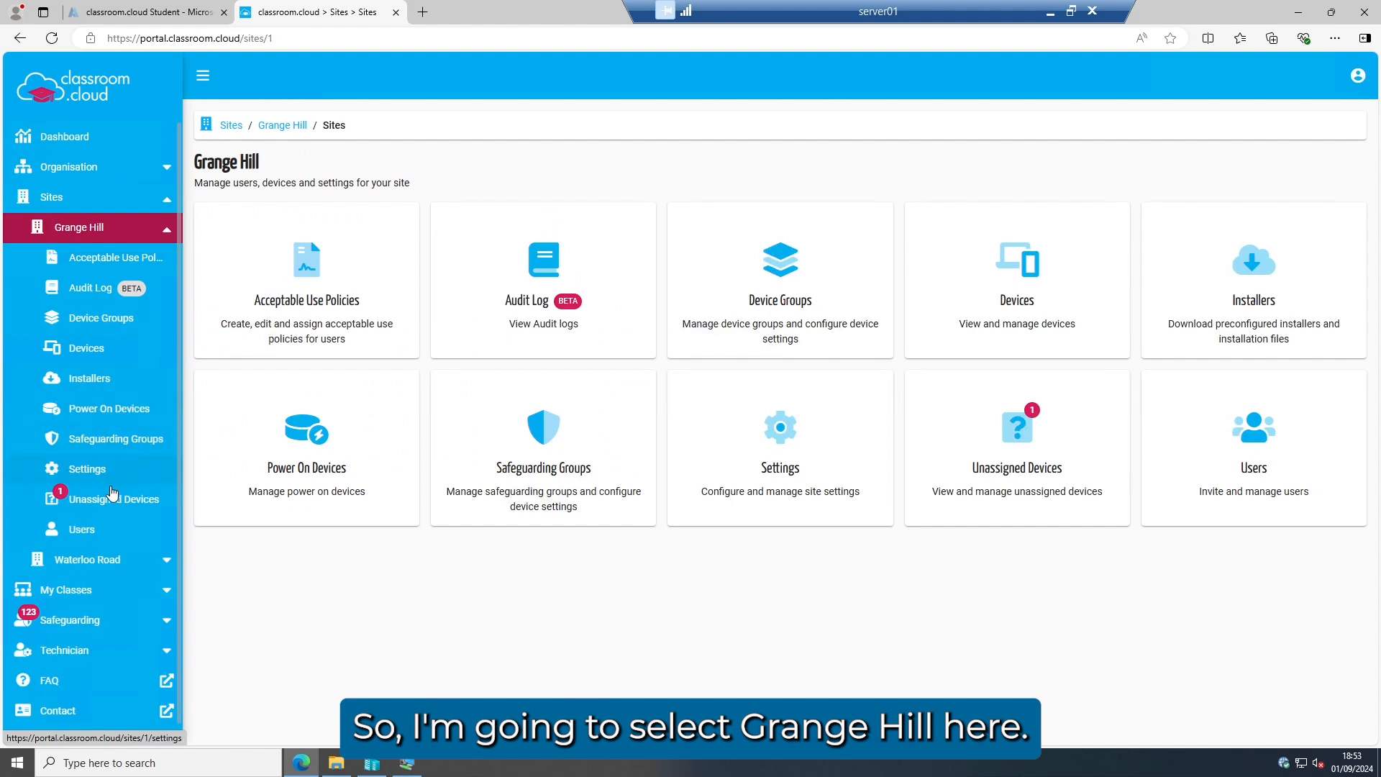
click(79, 507)
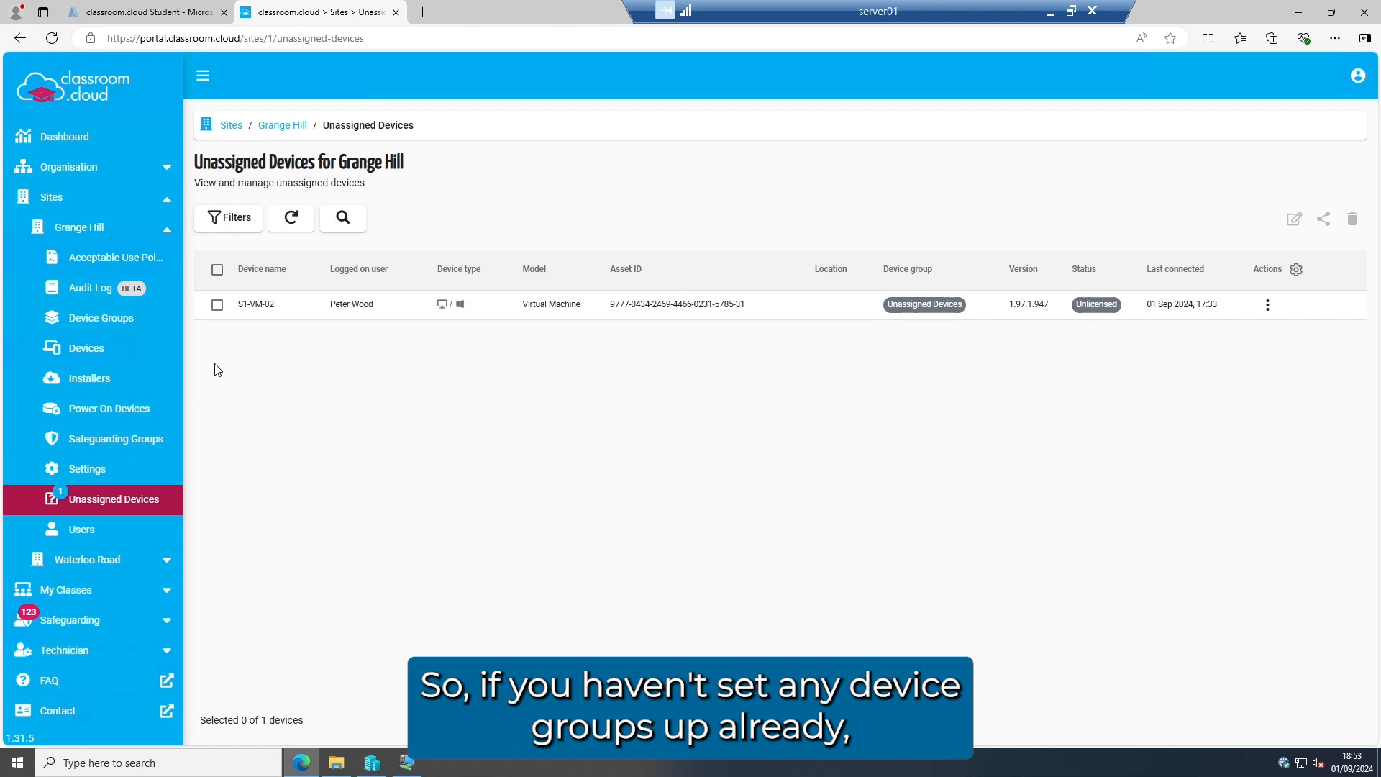
click(101, 317)
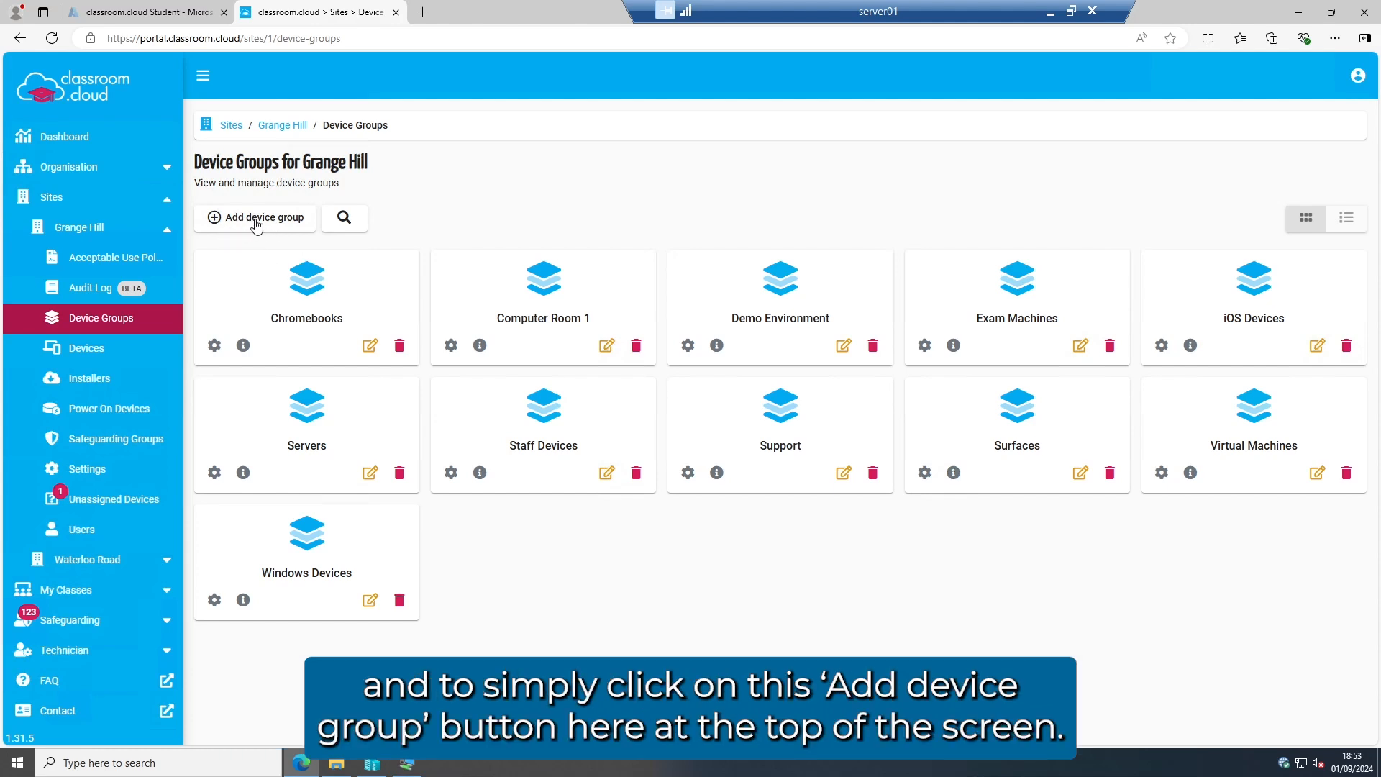
Return to Grange Hill's unassigned devices and view the individual actions available for S1-VM-02.
click(144, 499)
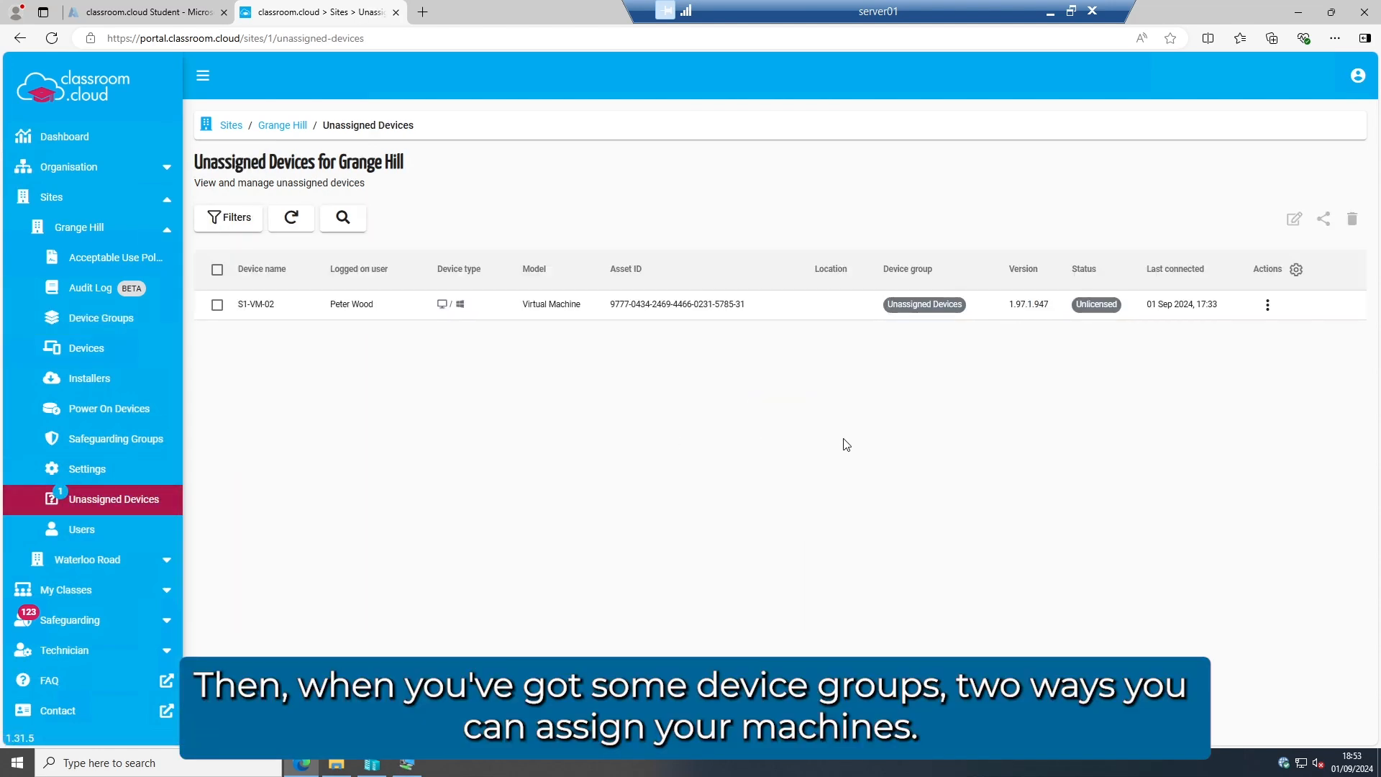
click(1268, 305)
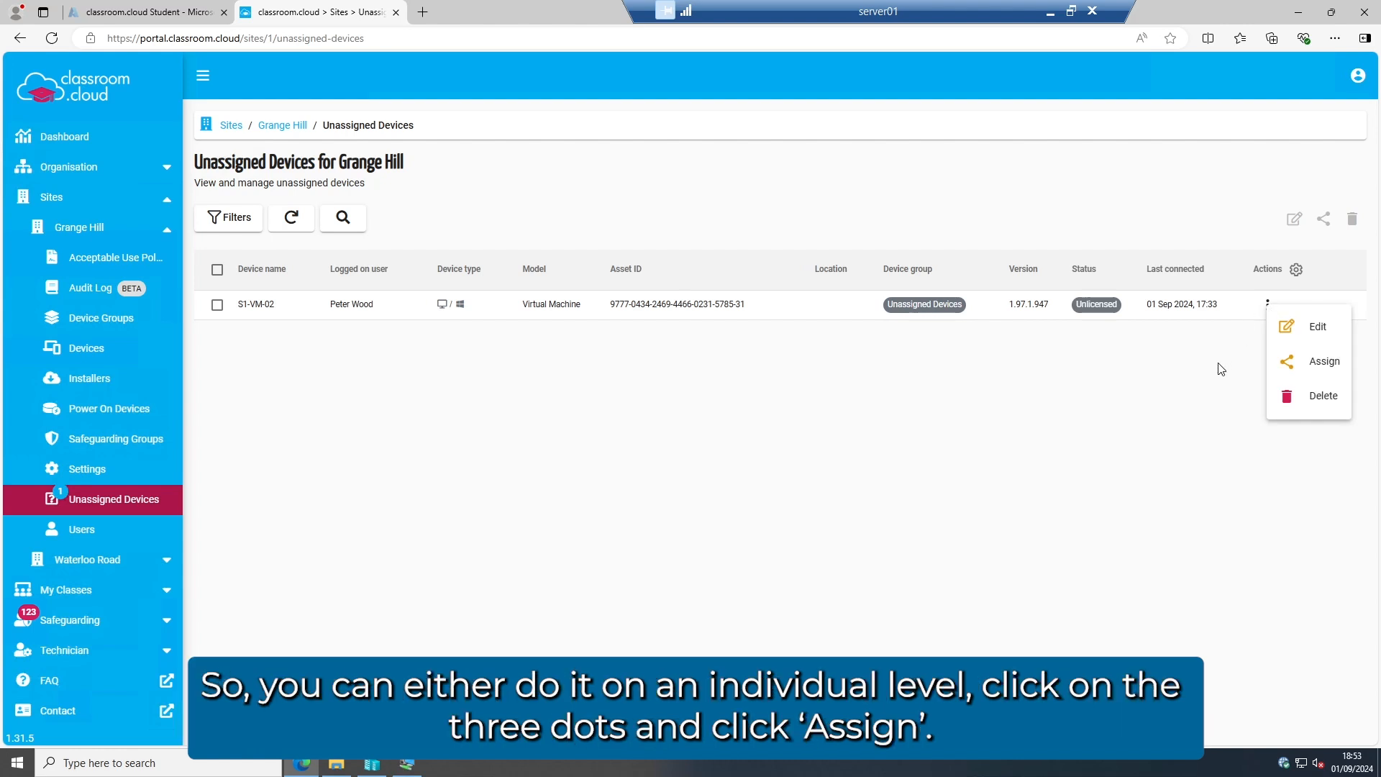
click(1104, 439)
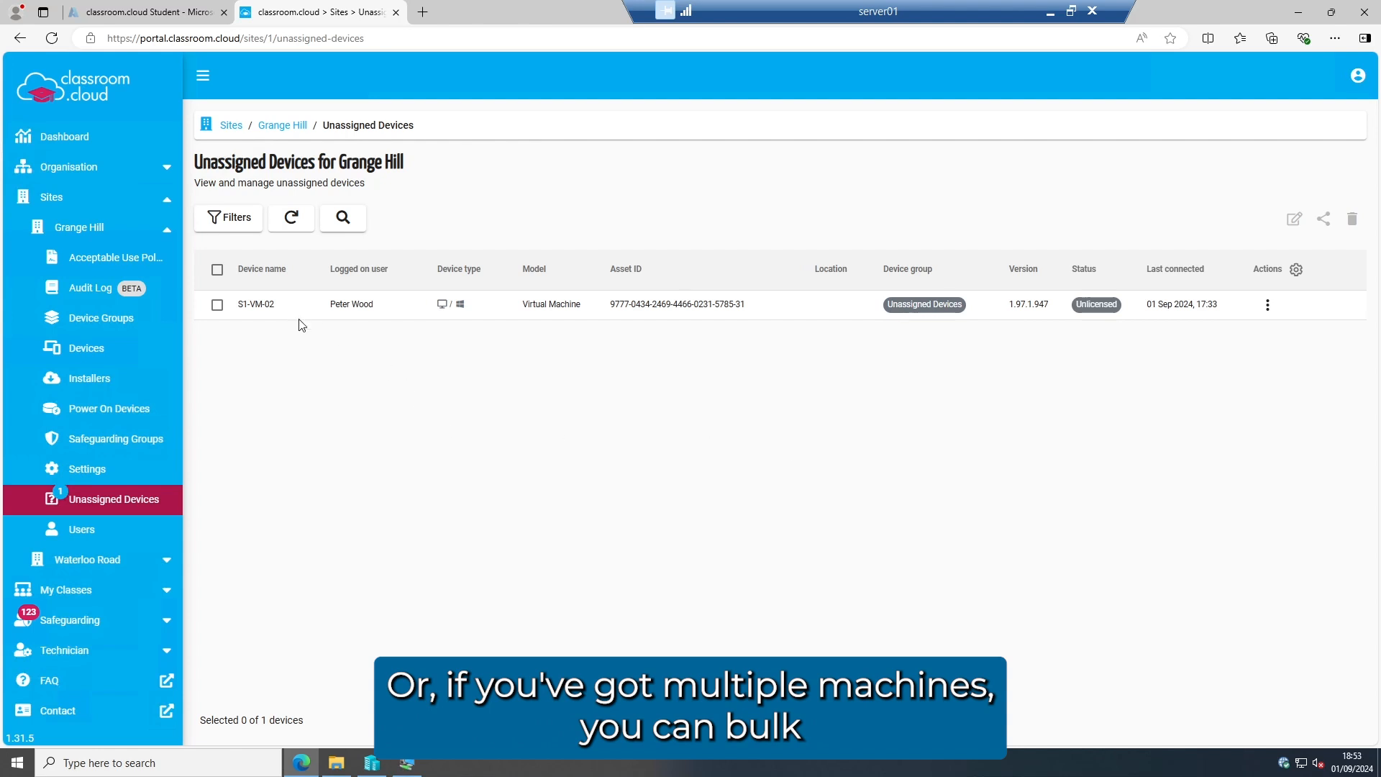
Bulk-assign the selected unassigned device S1-VM-02 to the Windows Devices group, and open the Grange Hill devices list.
click(216, 305)
click(1322, 221)
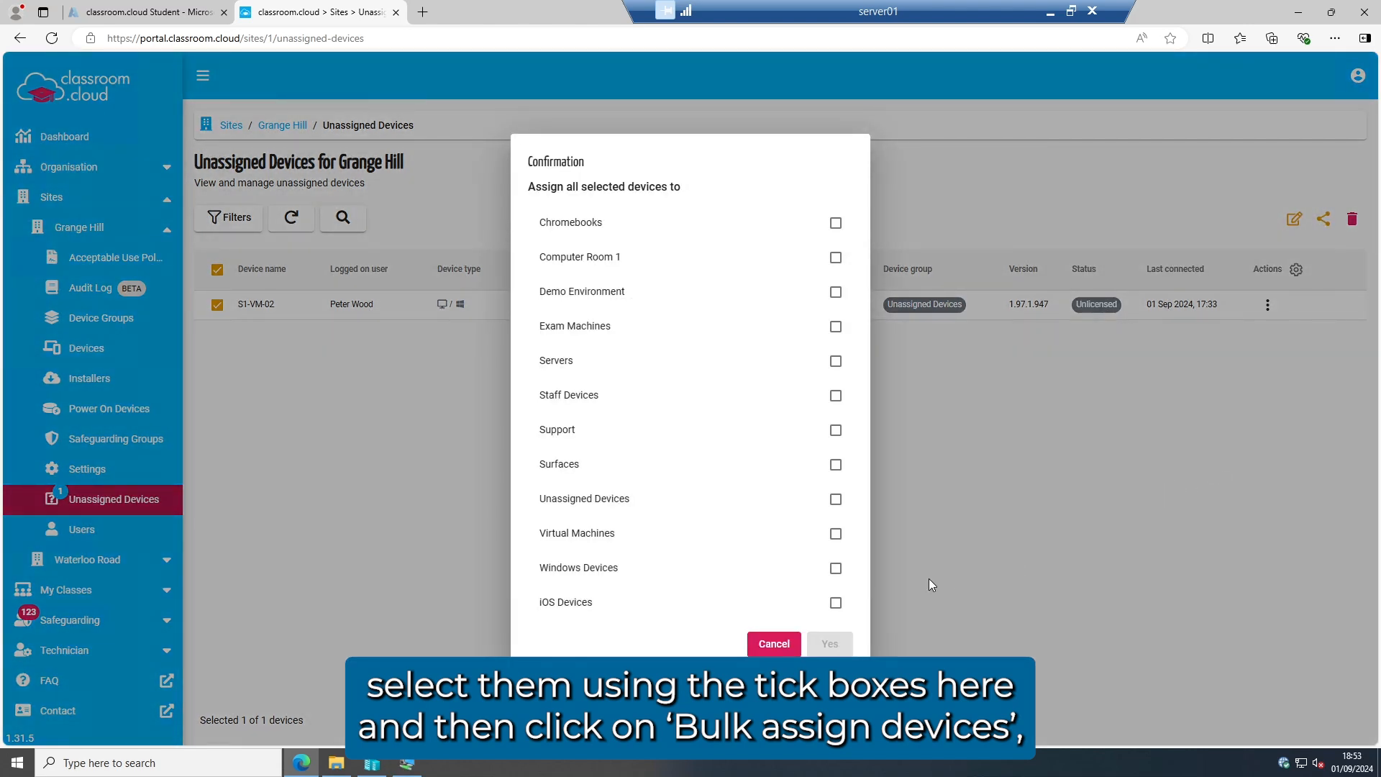
click(835, 568)
click(830, 644)
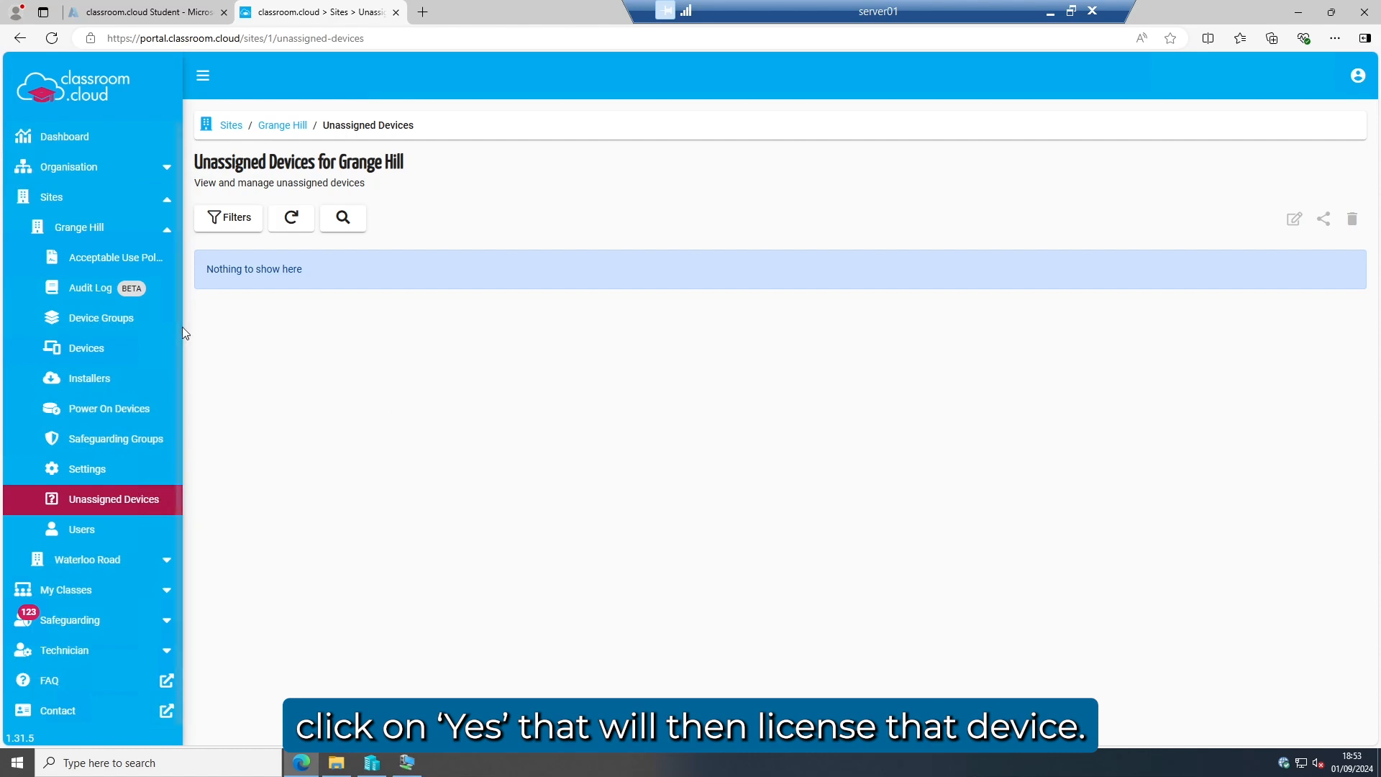
click(93, 353)
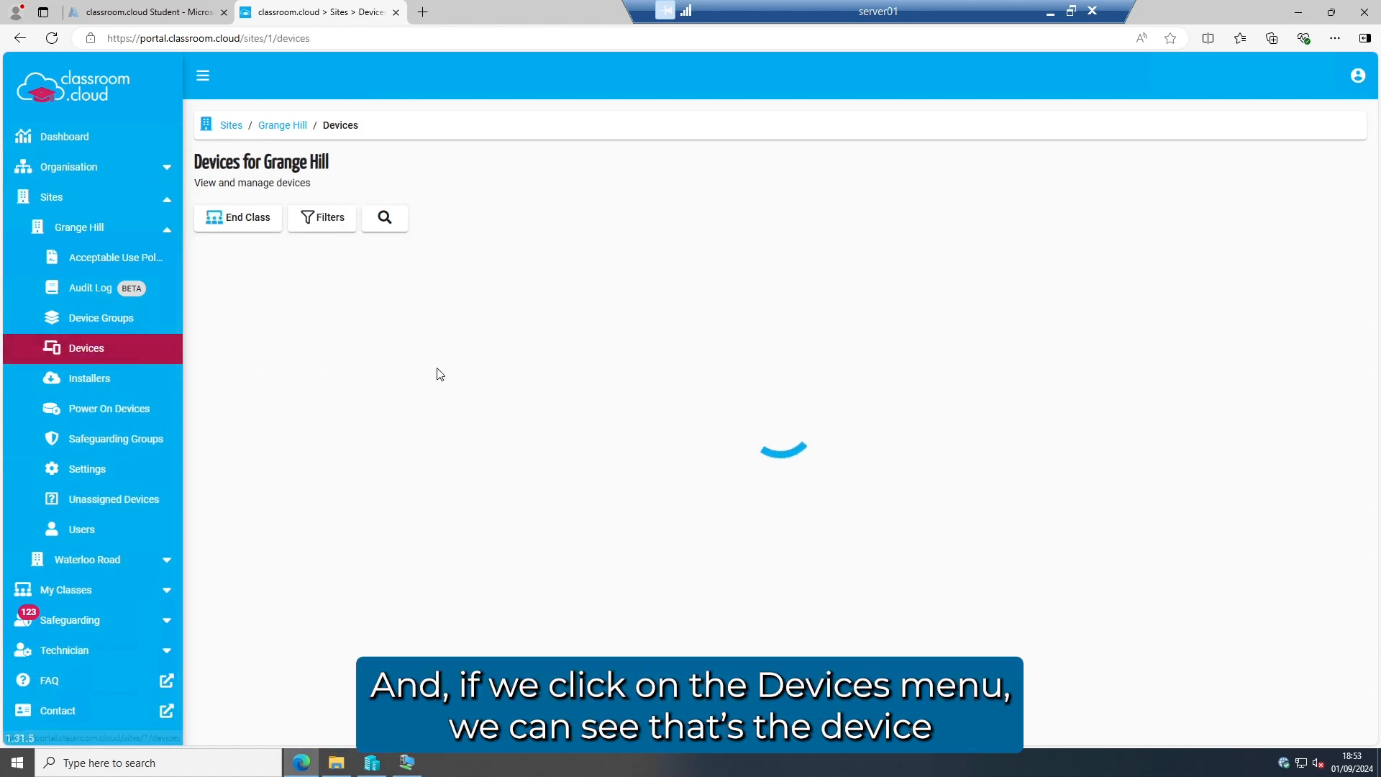